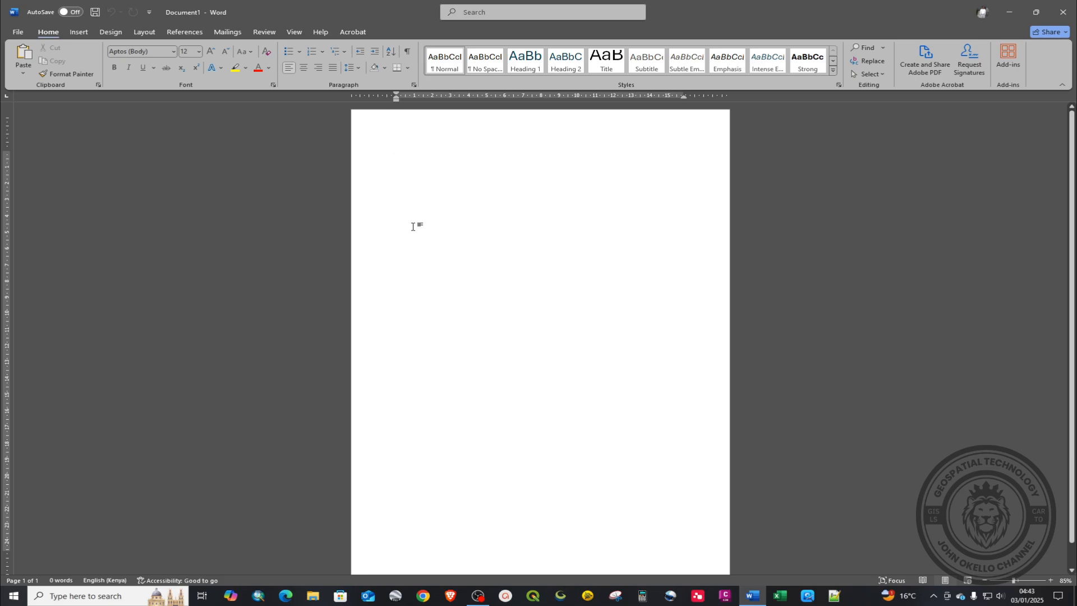
Step: Show the Insert ribbon commands in the new blank Document1
{"action": "left_click", "coordinate": [78, 33]}
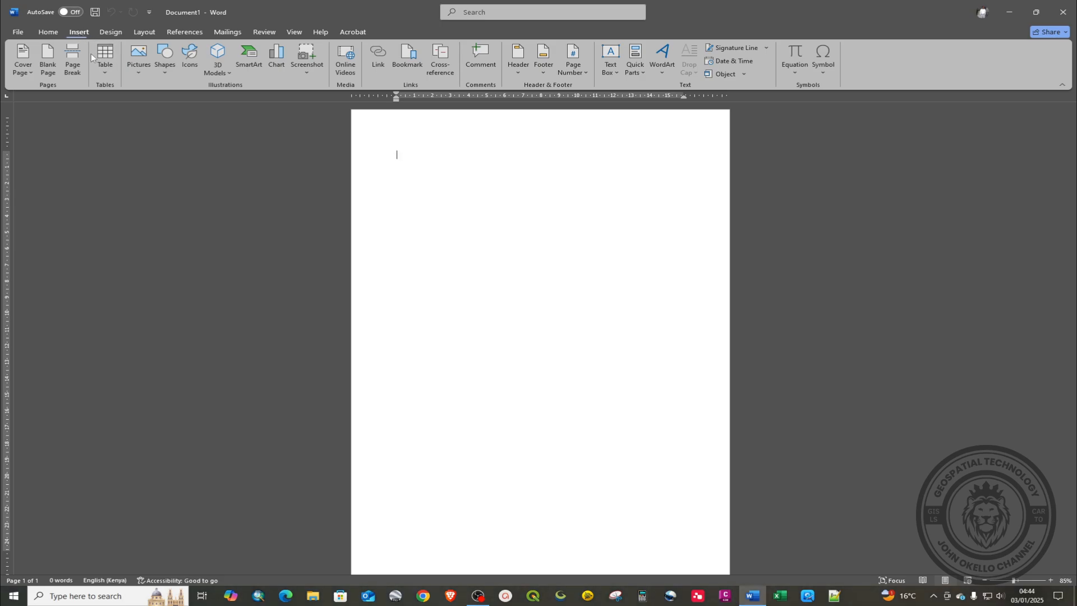
Step: Insert a 4-column by 6-row table at the top of the page and move below it
{"action": "left_click", "coordinate": [104, 72]}
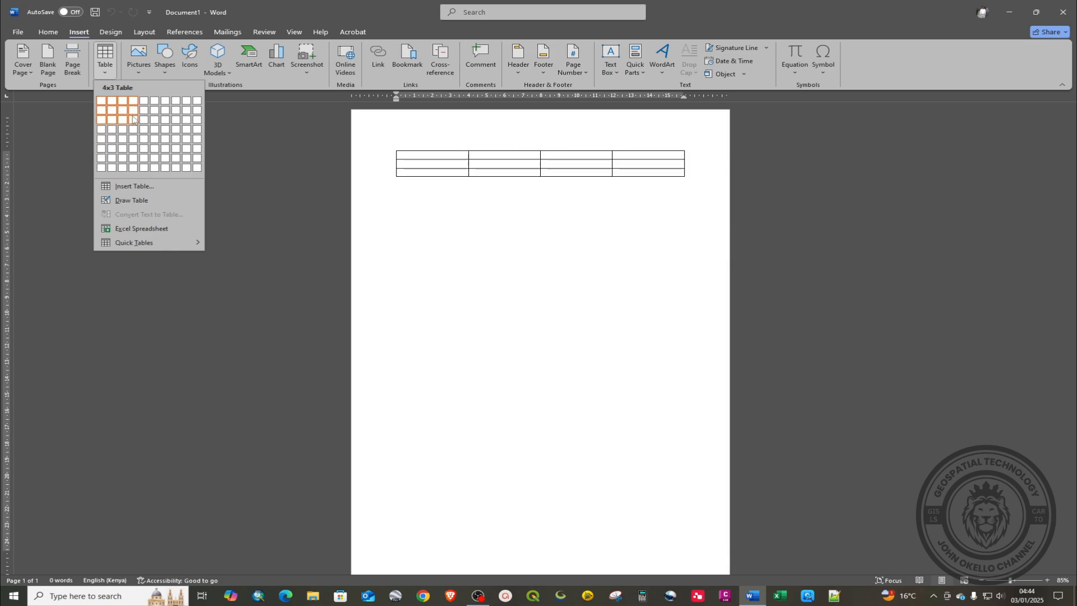
{"action": "left_click", "coordinate": [133, 151]}
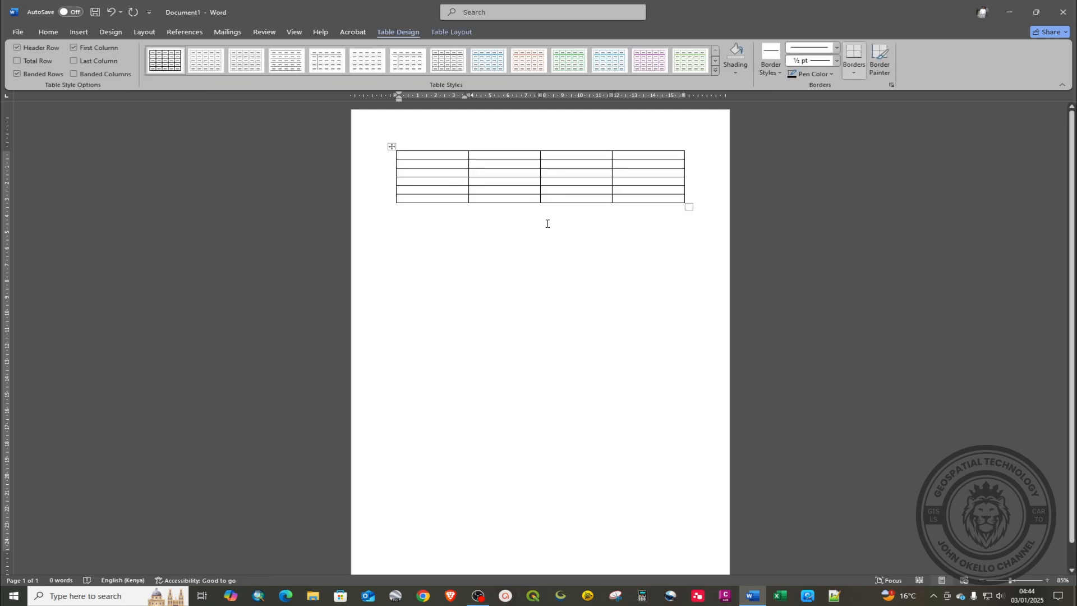
{"action": "left_click", "coordinate": [405, 223]}
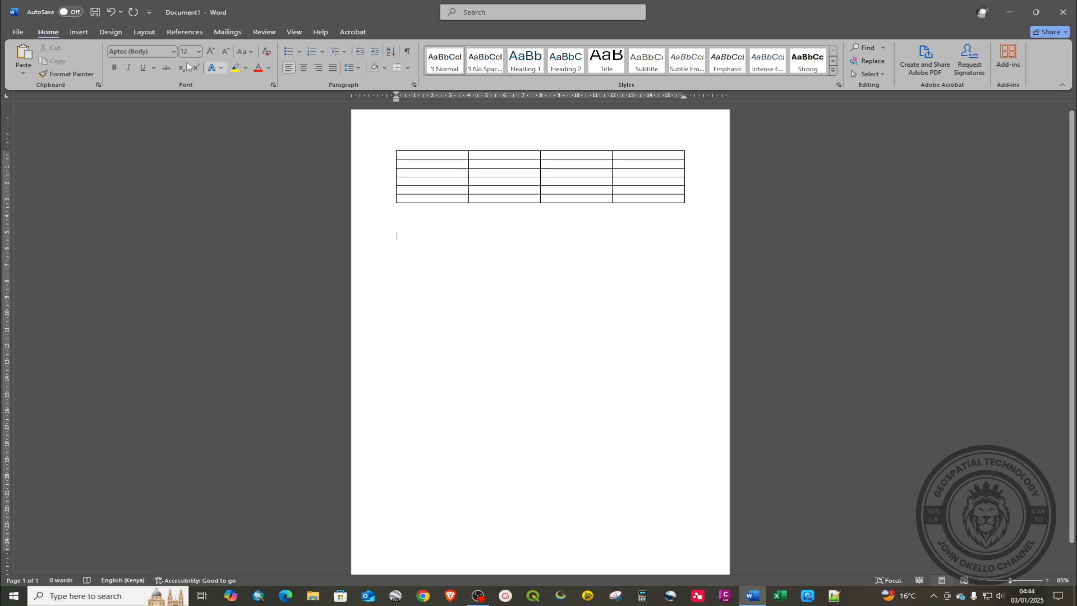
Step: Insert a second table with 4 columns and 10 rows via Insert Table, then add an empty line below
{"action": "left_click", "coordinate": [77, 34]}
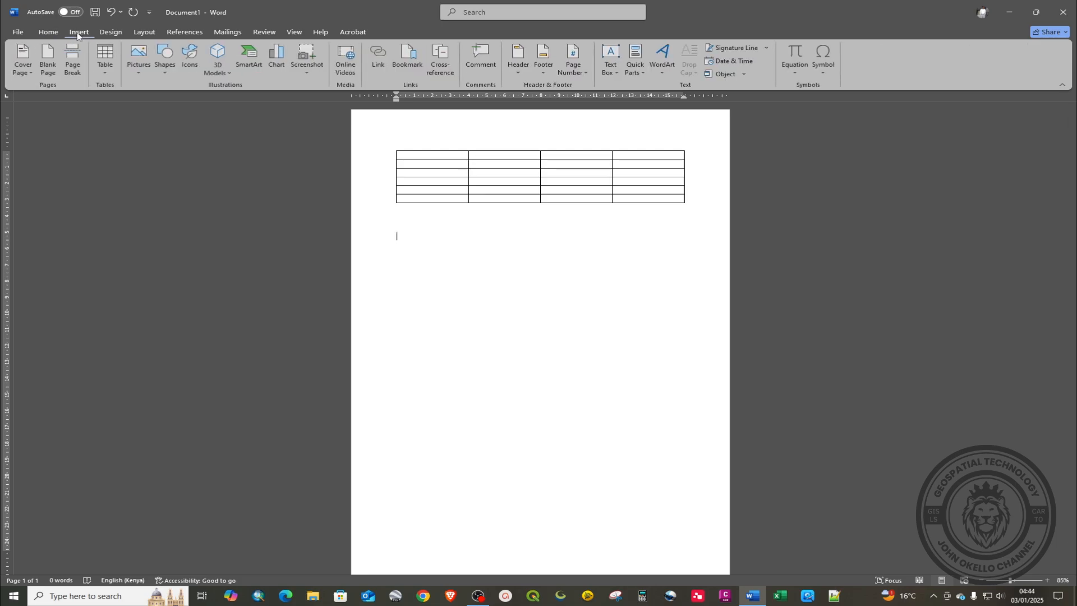
{"action": "left_click", "coordinate": [108, 78]}
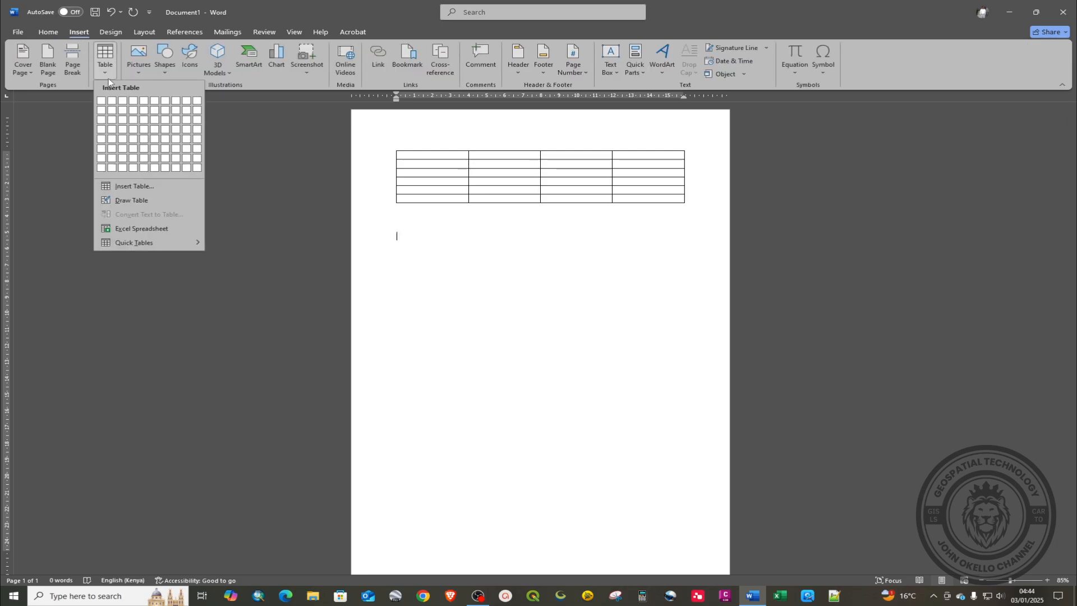
{"action": "left_click", "coordinate": [130, 187]}
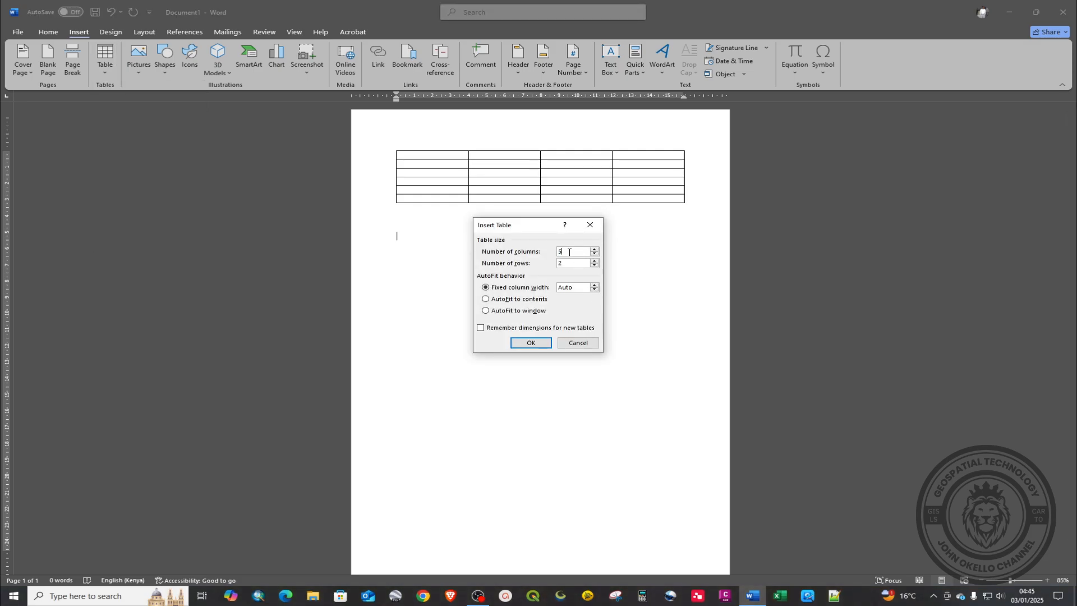
{"action": "left_click_drag", "start_coordinate": [569, 251], "coordinate": [556, 252]}
{"action": "key", "text": "BackSpace"}
{"action": "key", "text": "BackSpace"}
{"action": "type", "text": "10"}
{"action": "left_click", "coordinate": [525, 342]}
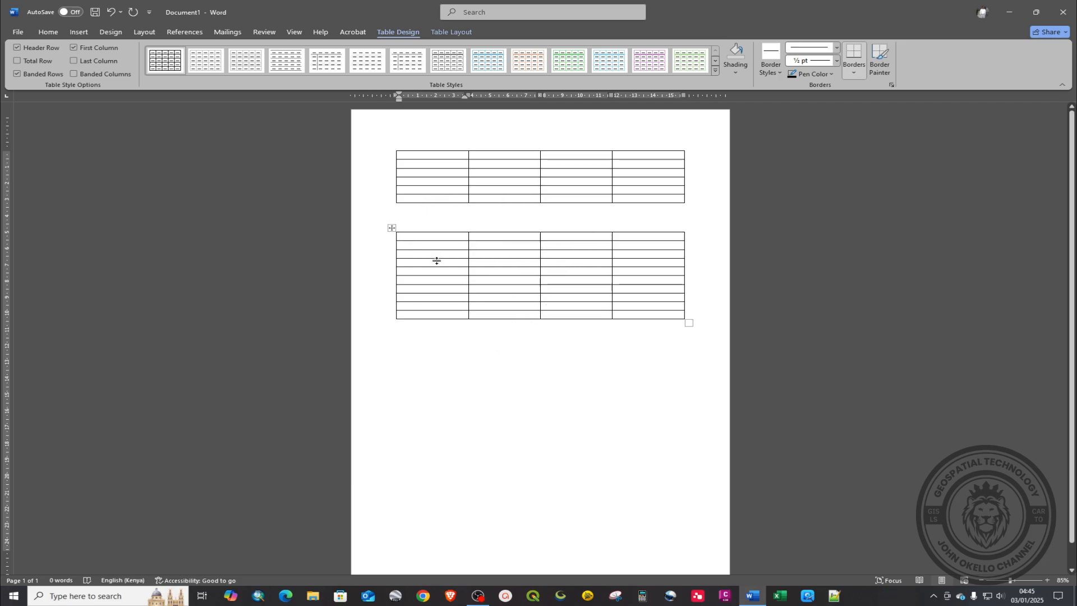
{"action": "left_click", "coordinate": [405, 330]}
{"action": "key", "text": "Return"}
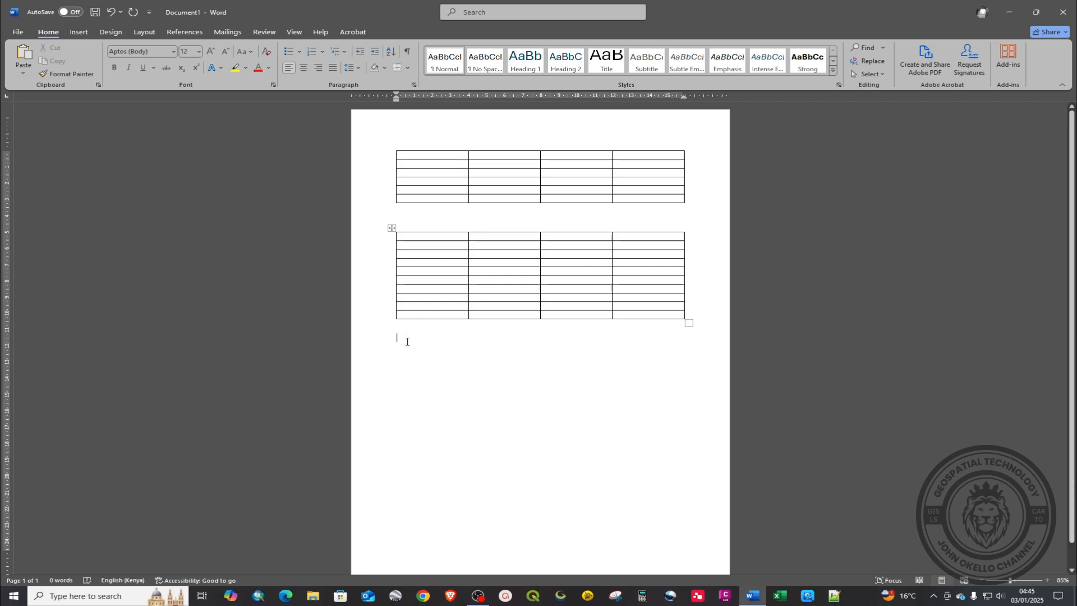
Step: Switch to Draw Table and draw the outer box of a third table below the second
{"action": "left_click", "coordinate": [79, 32]}
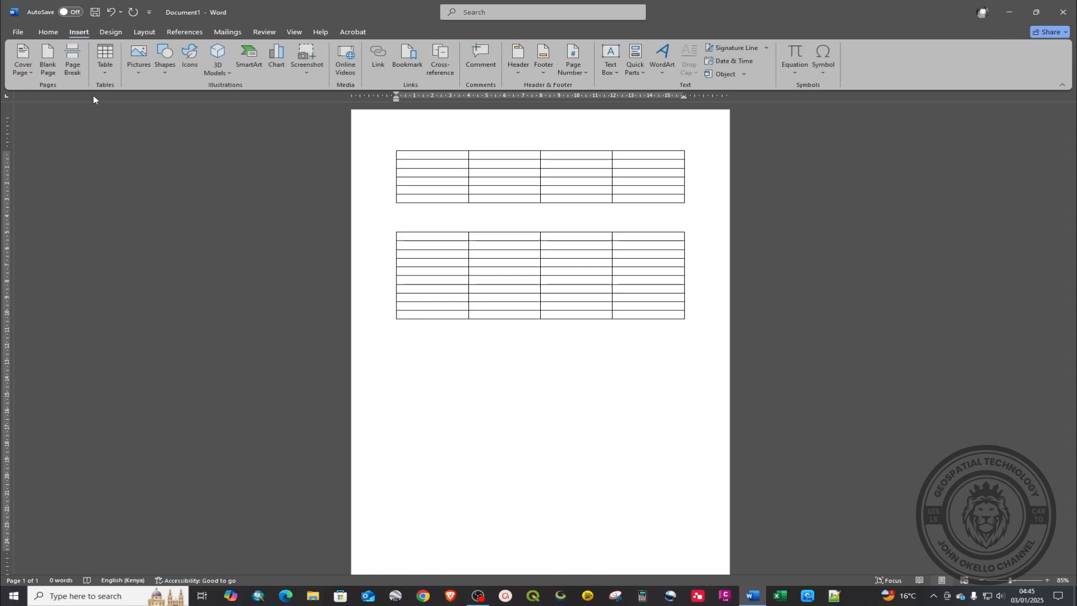
{"action": "left_click", "coordinate": [106, 73]}
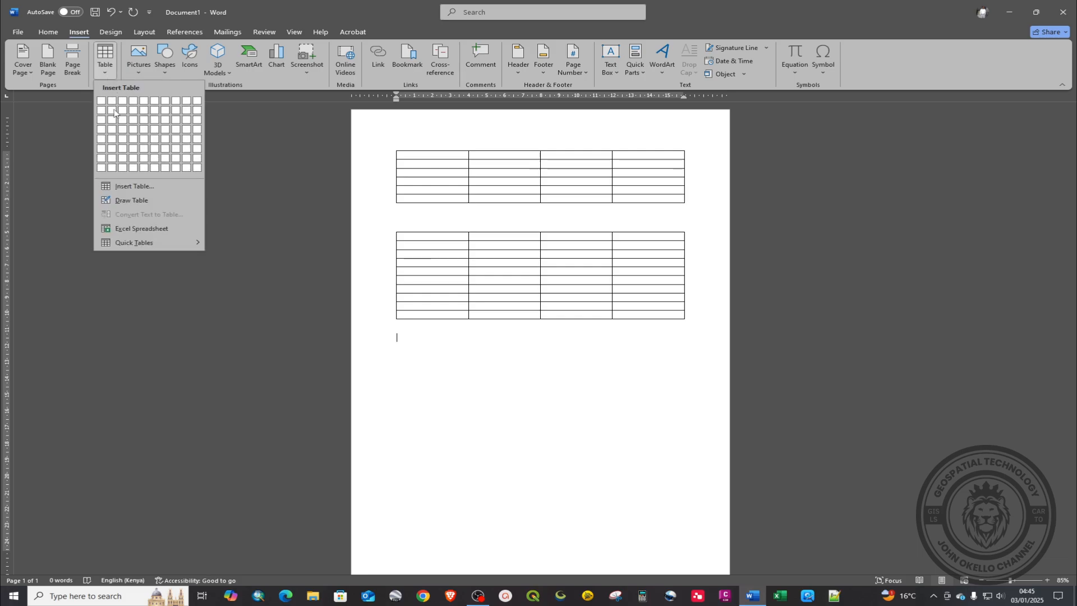
{"action": "left_click", "coordinate": [133, 204]}
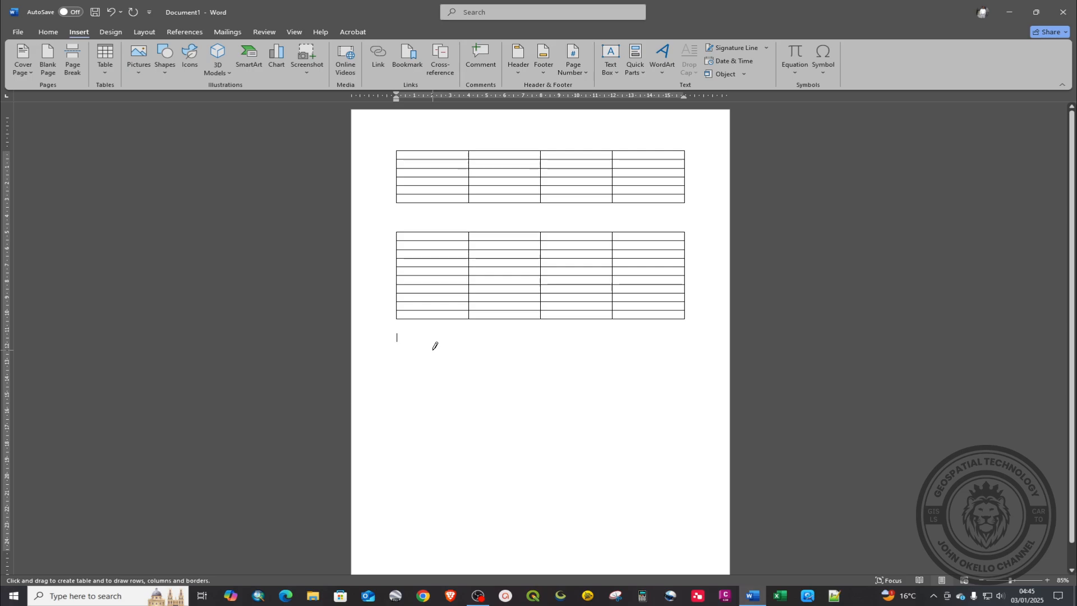
{"action": "mouse_move", "coordinate": [399, 343]}
{"action": "left_mouse_down"}
{"action": "mouse_move", "coordinate": [671, 484]}
{"action": "mouse_move", "coordinate": [704, 472]}
{"action": "left_mouse_up"}
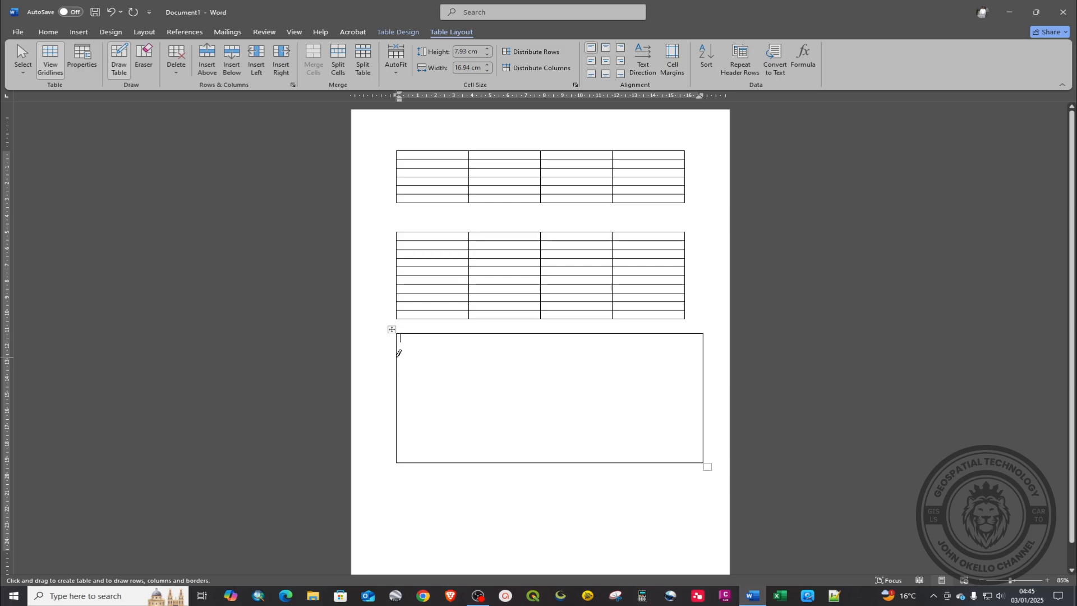
Step: Draw a full-width top row, four more row lines, and two column lines making three columns
{"action": "mouse_move", "coordinate": [398, 357]}
{"action": "left_mouse_down"}
{"action": "mouse_move", "coordinate": [673, 383]}
{"action": "mouse_move", "coordinate": [714, 363]}
{"action": "left_mouse_up"}
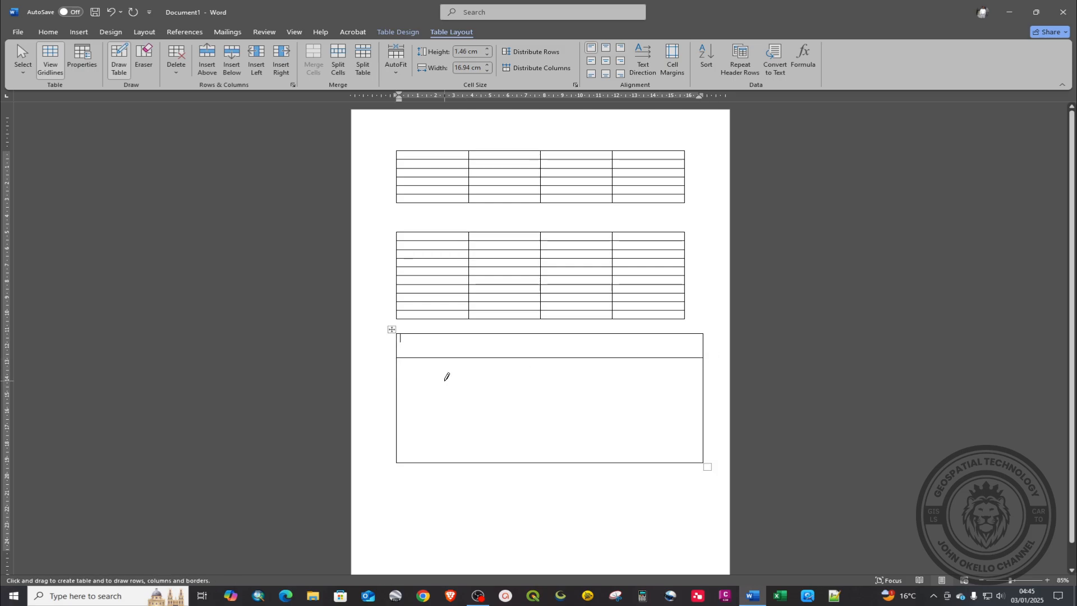
{"action": "mouse_move", "coordinate": [394, 378]}
{"action": "left_mouse_down"}
{"action": "mouse_move", "coordinate": [694, 391]}
{"action": "mouse_move", "coordinate": [706, 379]}
{"action": "left_mouse_up"}
{"action": "key", "text": "ctrl+z"}
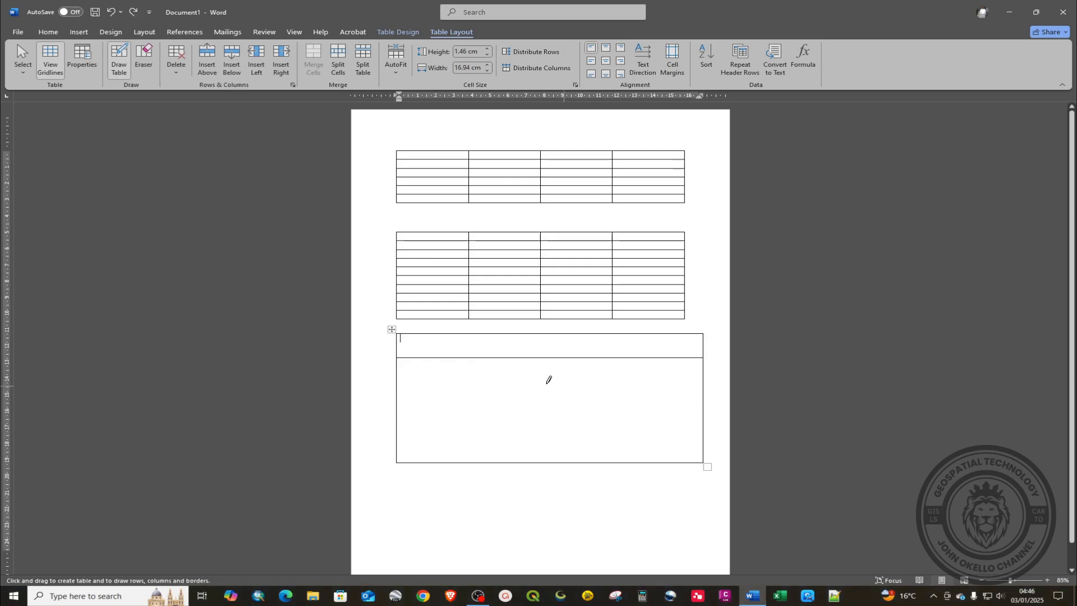
{"action": "left_click_drag", "start_coordinate": [398, 377], "coordinate": [698, 377]}
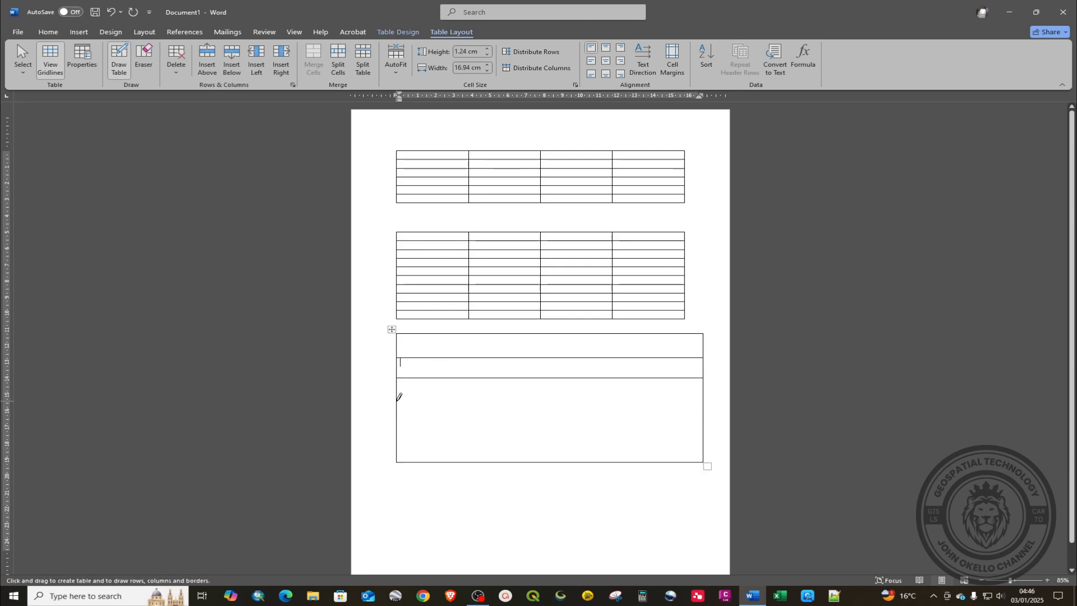
{"action": "left_click_drag", "start_coordinate": [399, 399], "coordinate": [708, 398]}
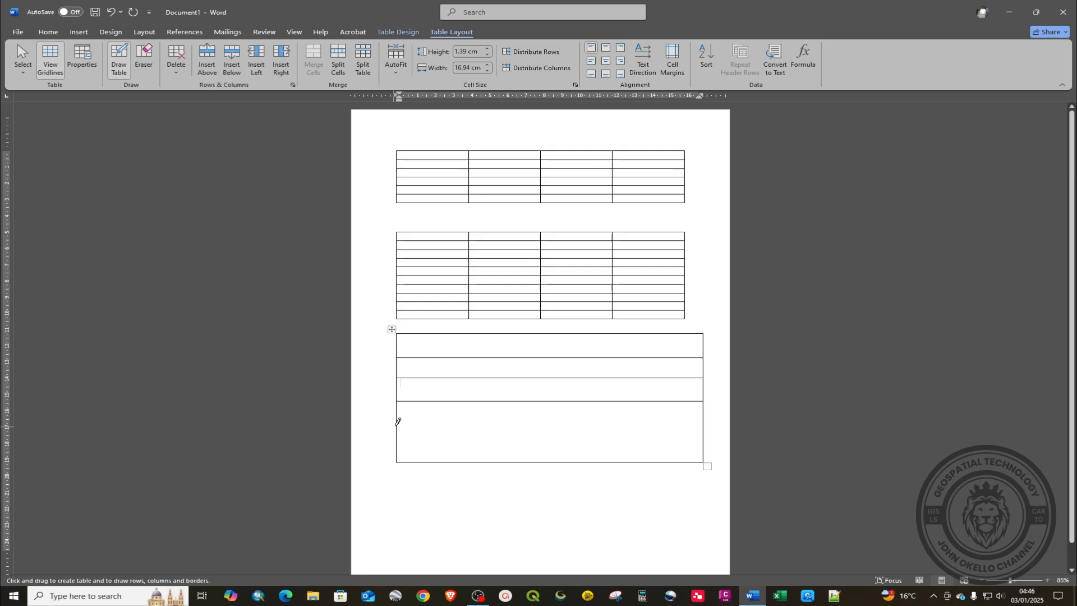
{"action": "left_click_drag", "start_coordinate": [397, 421], "coordinate": [685, 414]}
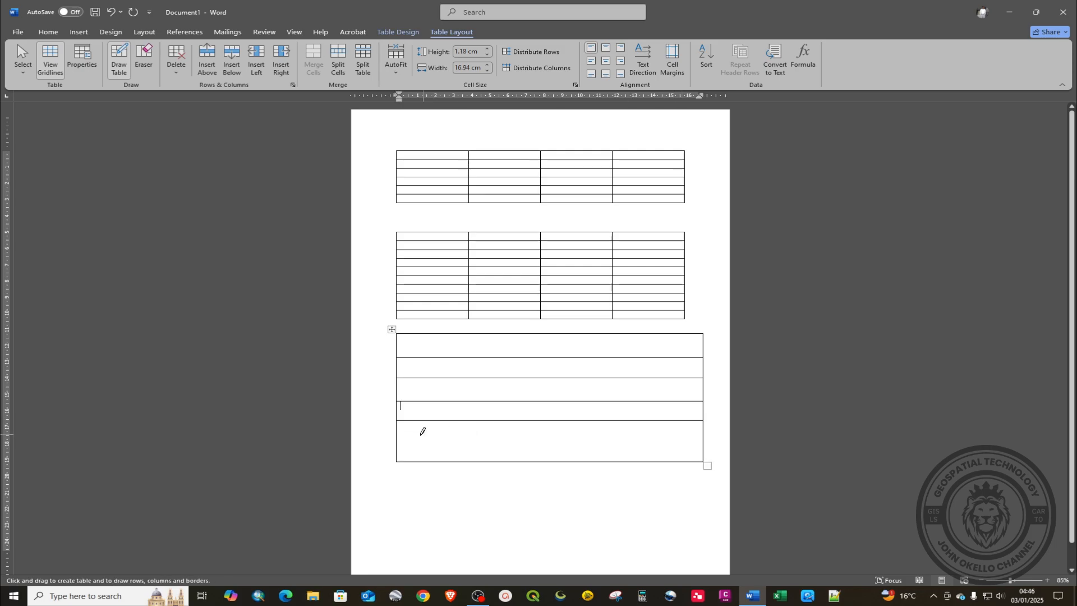
{"action": "left_click_drag", "start_coordinate": [398, 441], "coordinate": [697, 439]}
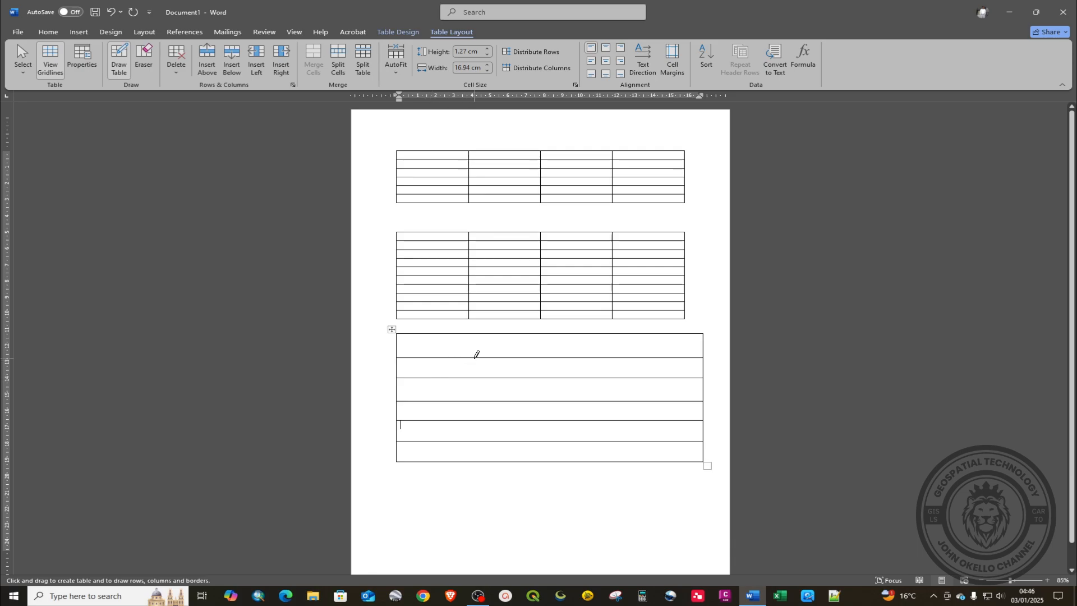
{"action": "left_click_drag", "start_coordinate": [475, 358], "coordinate": [478, 460]}
{"action": "left_click_drag", "start_coordinate": [579, 355], "coordinate": [582, 459]}
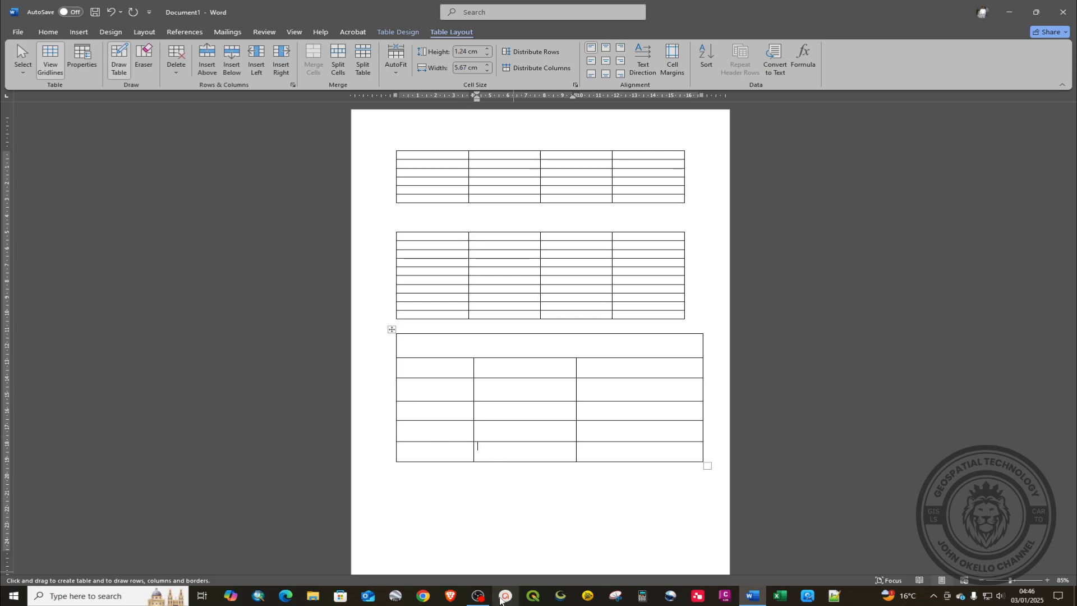
{"action": "key", "text": "Escape"}
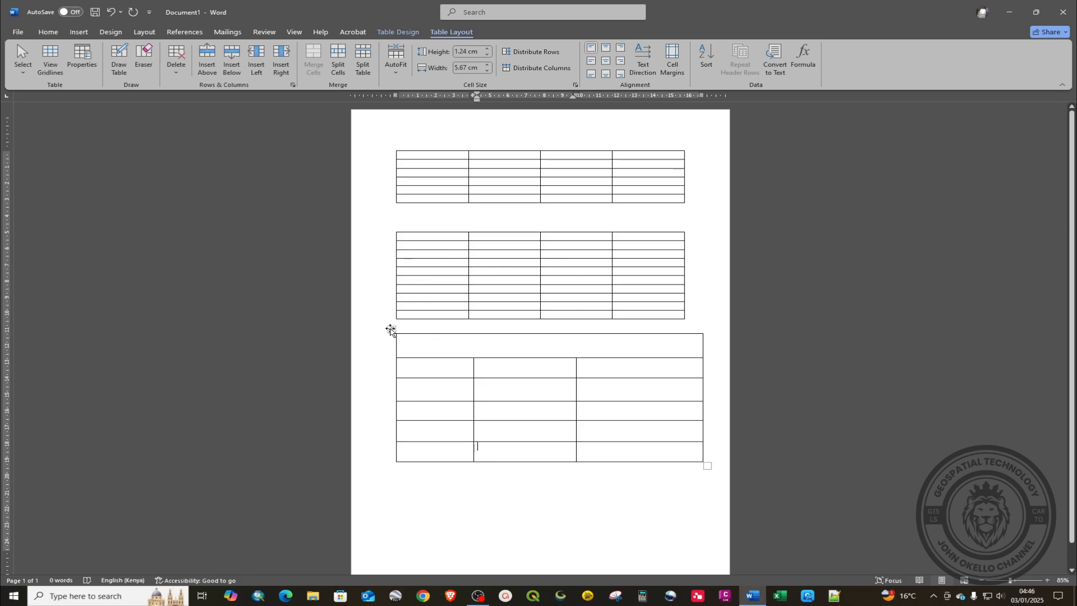
Step: Delete the hand-drawn third table, then select the second table's bottom four rows
{"action": "left_click", "coordinate": [392, 329]}
{"action": "left_click", "coordinate": [448, 476]}
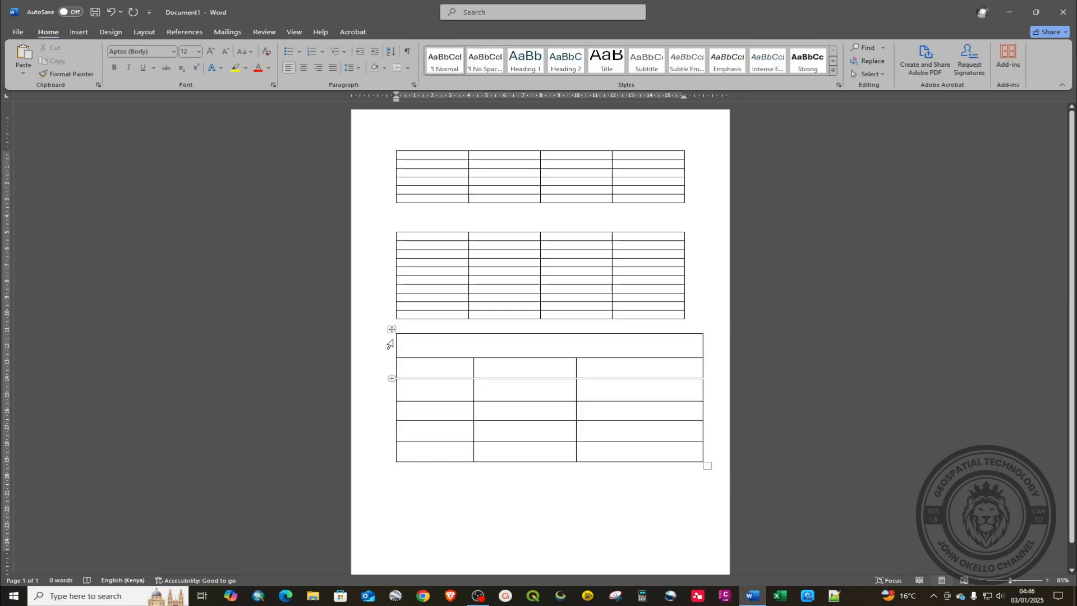
{"action": "left_click", "coordinate": [392, 329]}
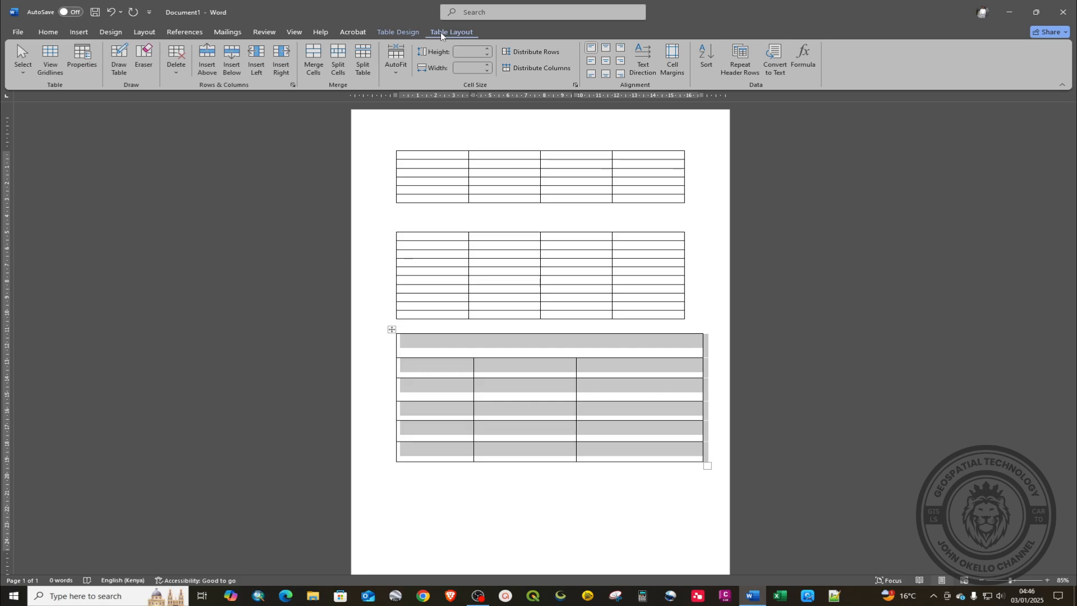
{"action": "left_click", "coordinate": [174, 74]}
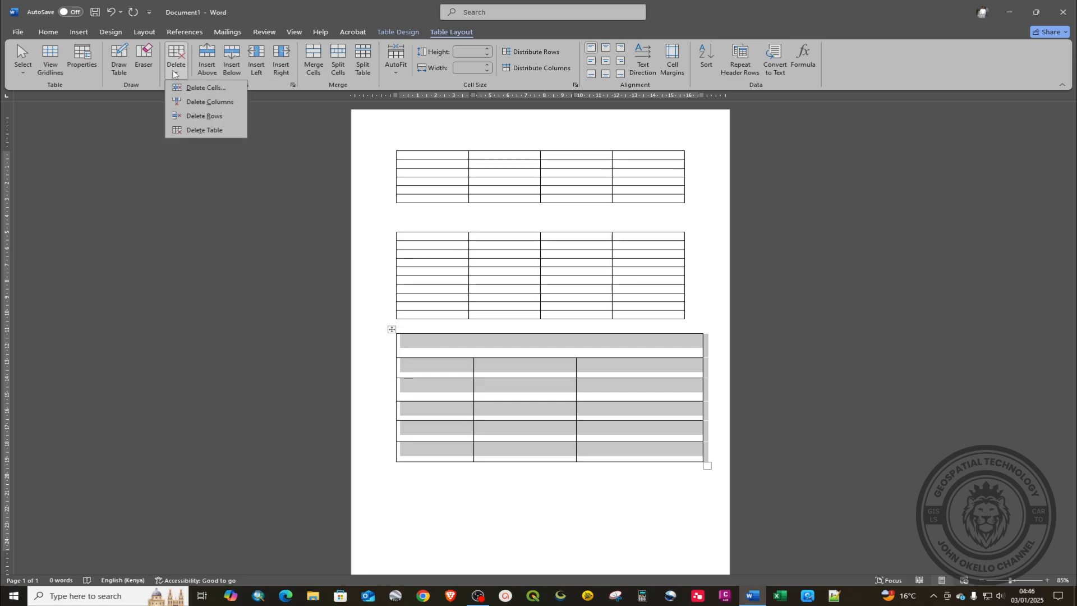
{"action": "right_click", "coordinate": [433, 352]}
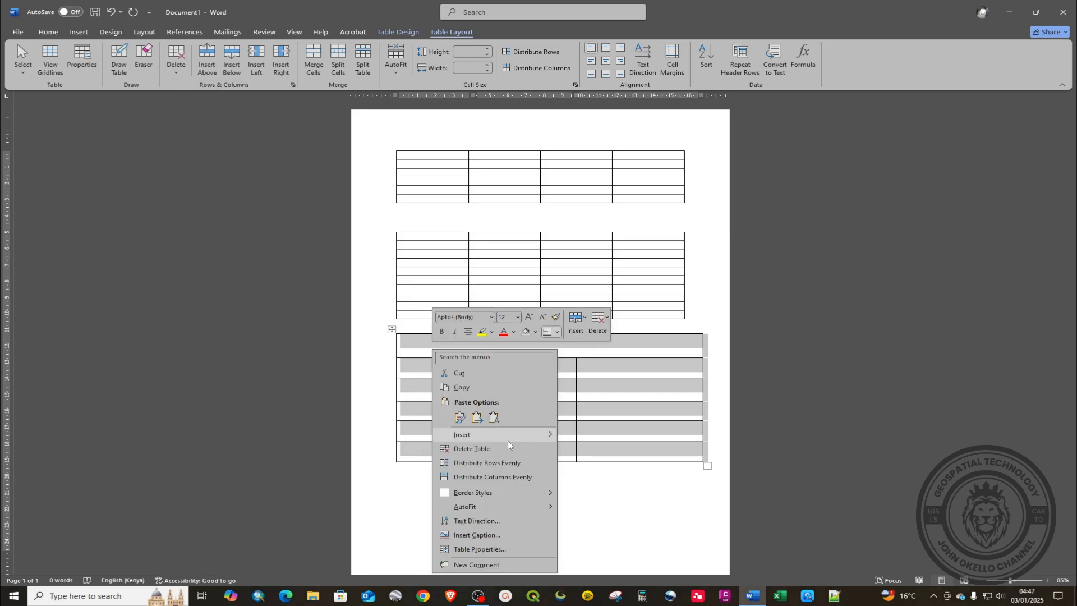
{"action": "left_click", "coordinate": [487, 449]}
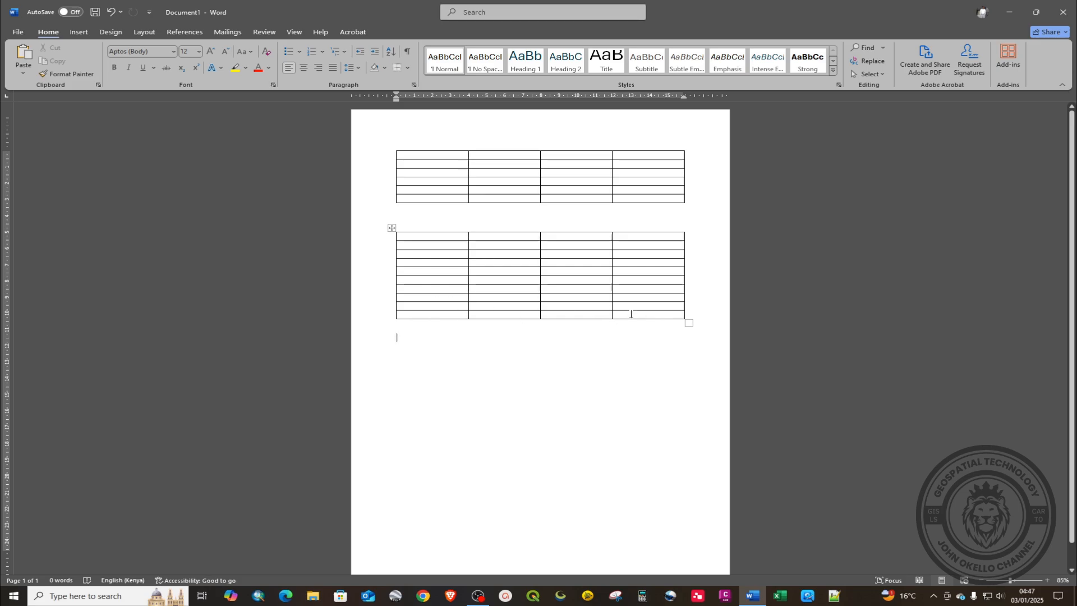
{"action": "left_click_drag", "start_coordinate": [630, 312], "coordinate": [396, 286]}
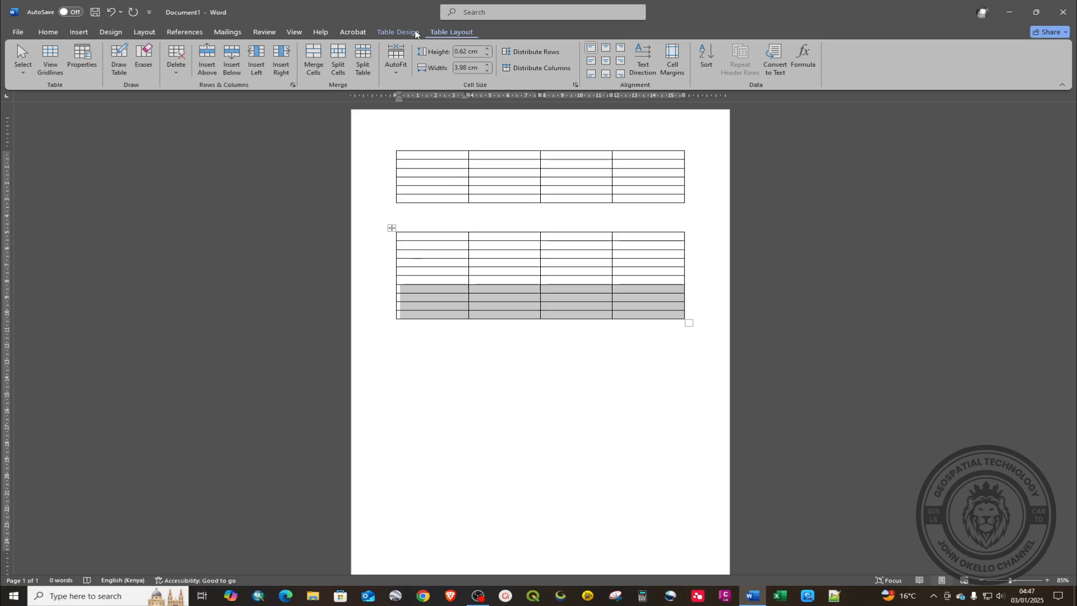
Step: Delete the four selected rows, leaving the second table six rows tall, and click back inside it
{"action": "left_click", "coordinate": [175, 80]}
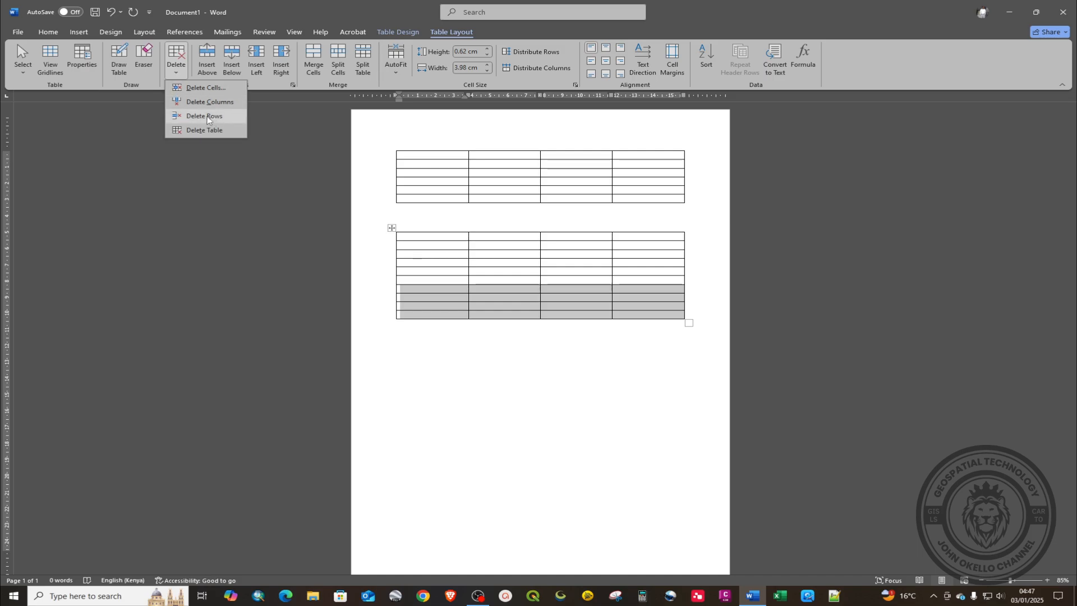
{"action": "left_click", "coordinate": [205, 117]}
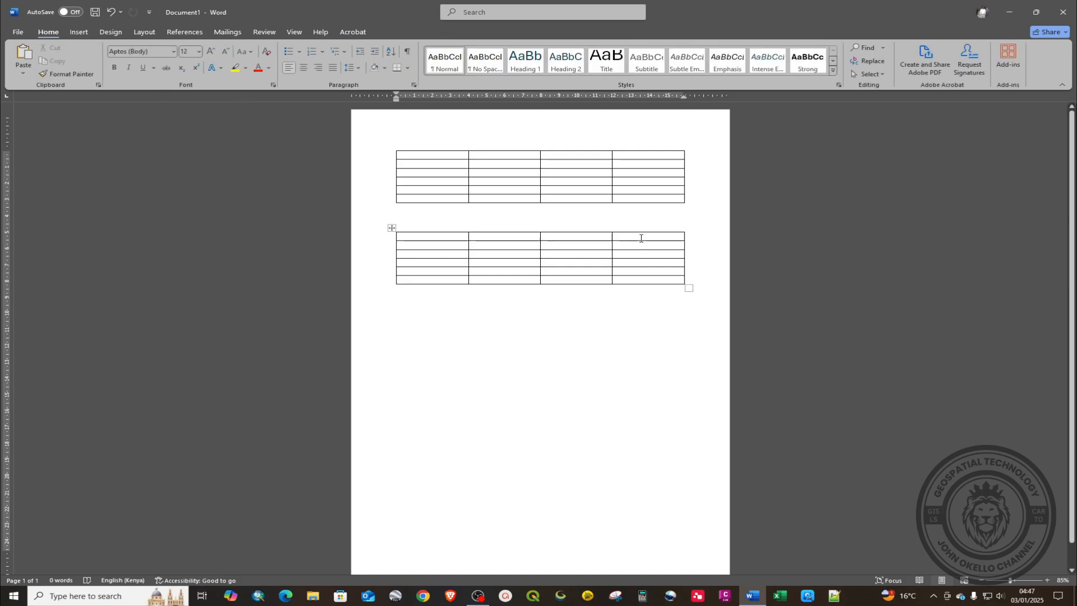
{"action": "left_click_drag", "start_coordinate": [640, 235], "coordinate": [650, 305]}
{"action": "left_click", "coordinate": [645, 303]}
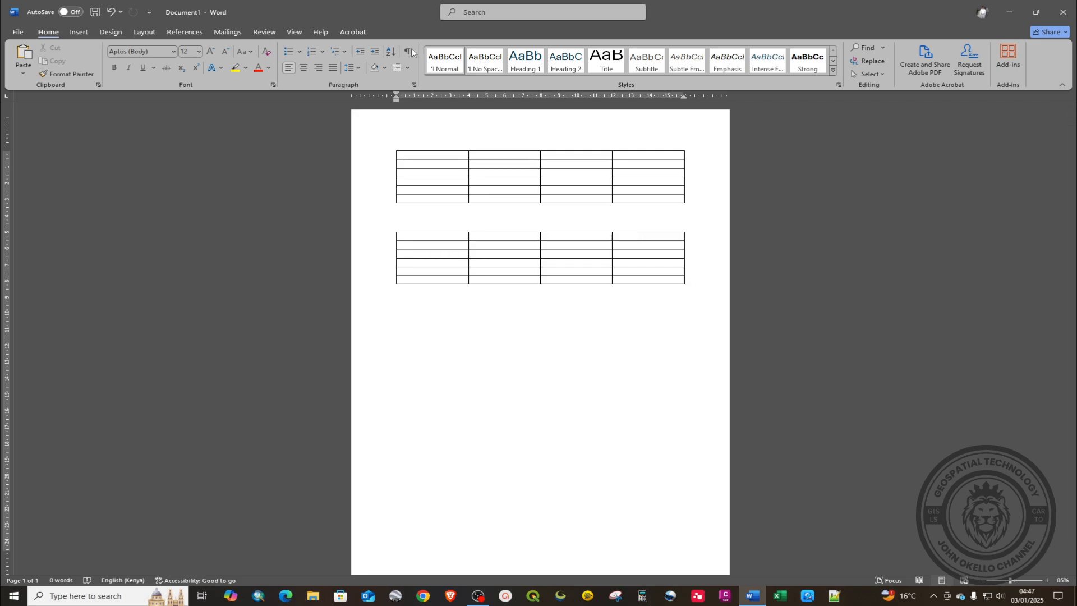
{"action": "left_click", "coordinate": [643, 245]}
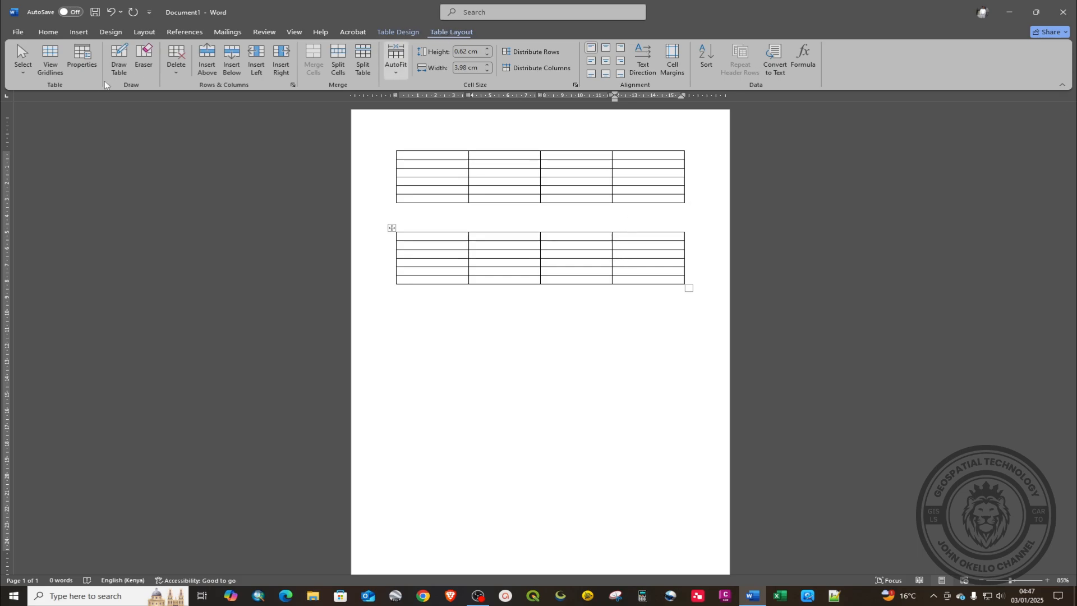
Step: Erase the second table's fourth column with the Eraser, leaving three columns by six rows
{"action": "left_click", "coordinate": [141, 60]}
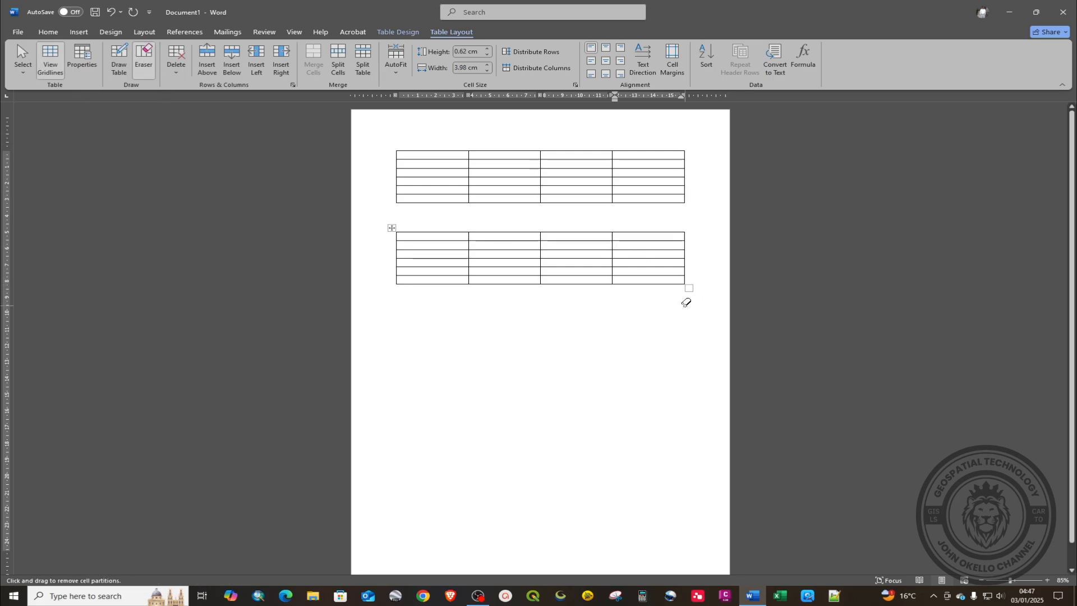
{"action": "left_click_drag", "start_coordinate": [685, 305], "coordinate": [643, 225]}
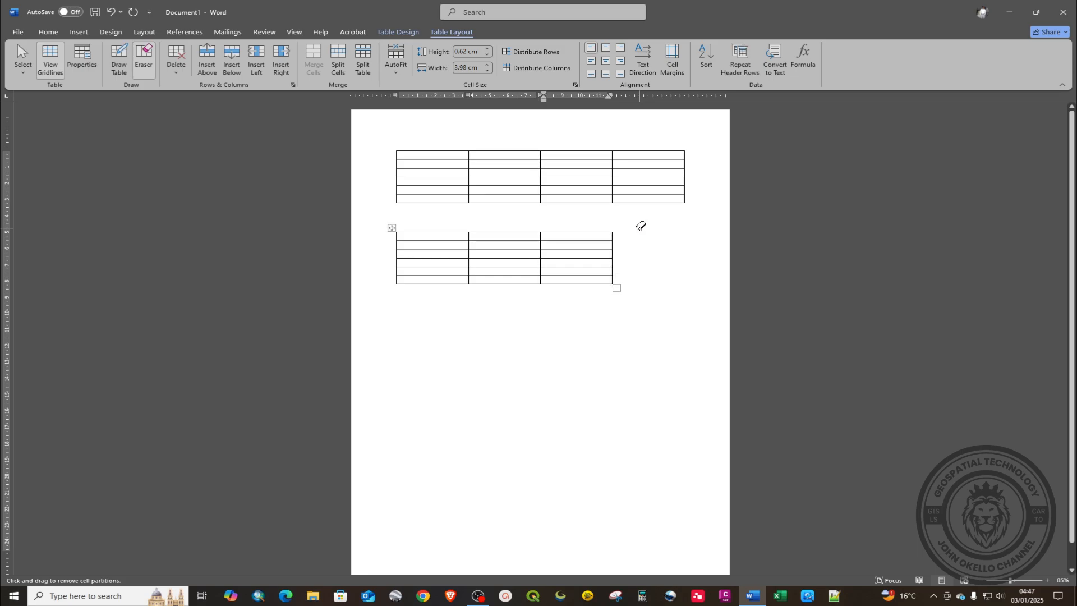
{"action": "key", "text": "Escape"}
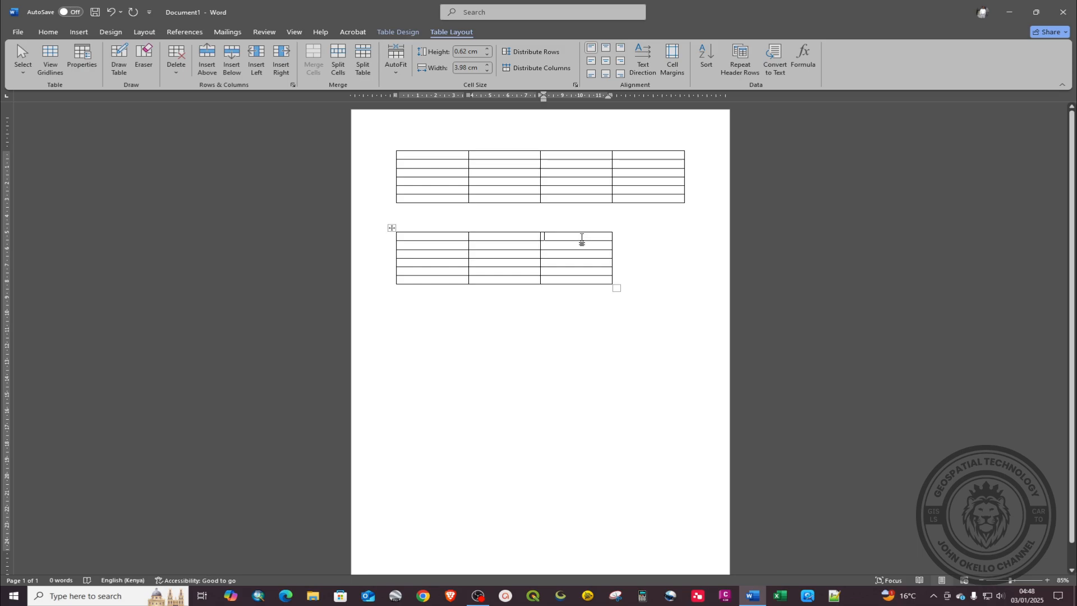
{"action": "left_click", "coordinate": [489, 278]}
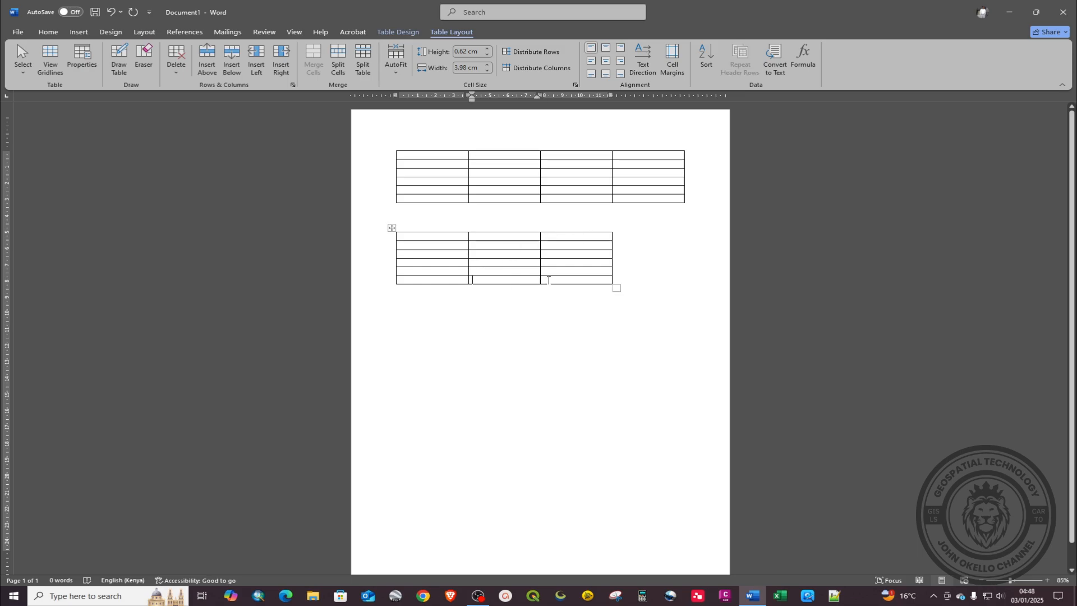
{"action": "left_click", "coordinate": [562, 279]}
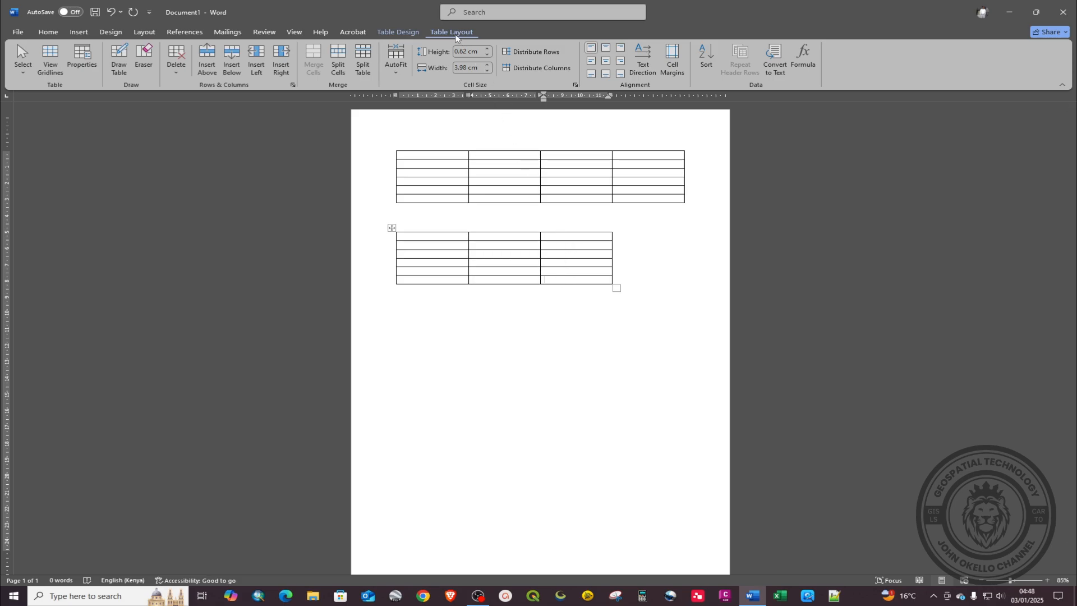
Step: Add two rows to the second table with Insert Below and Insert Above
{"action": "right_click", "coordinate": [554, 281]}
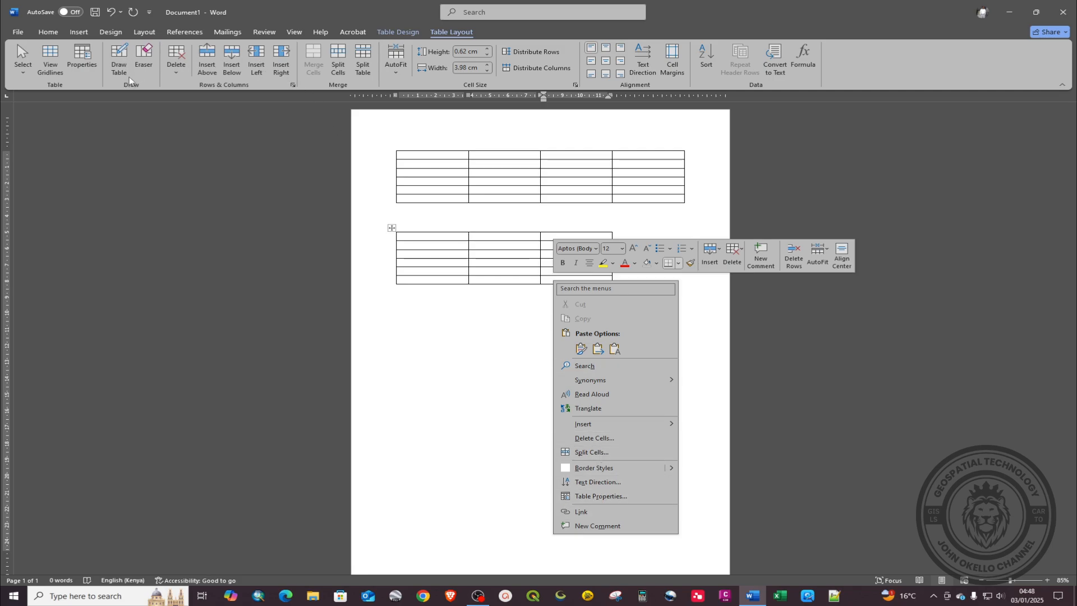
{"action": "left_click", "coordinate": [402, 35]}
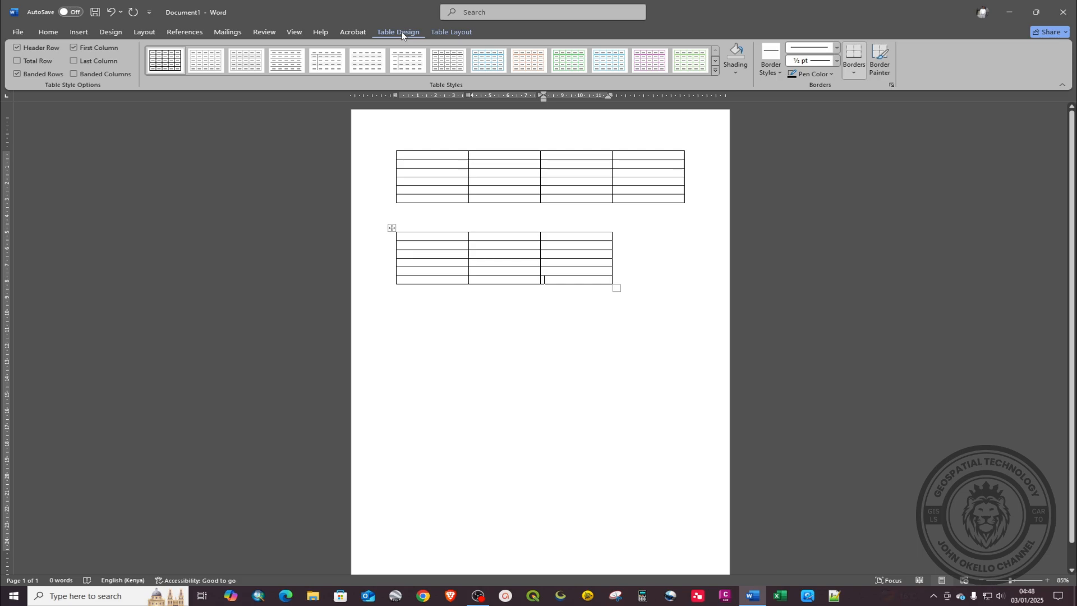
{"action": "left_click", "coordinate": [435, 32]}
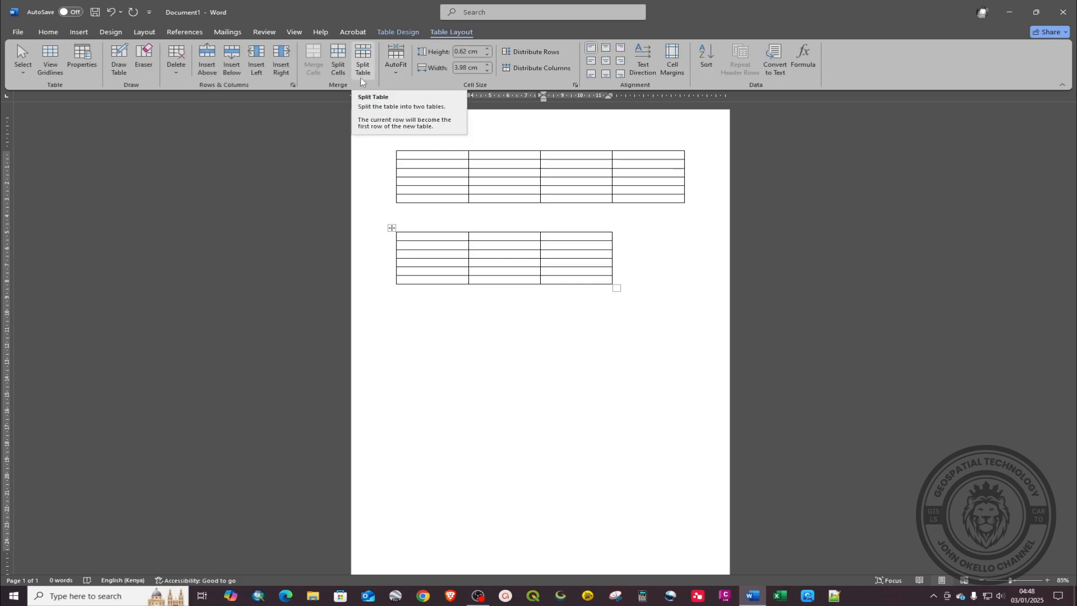
{"action": "left_click", "coordinate": [230, 66]}
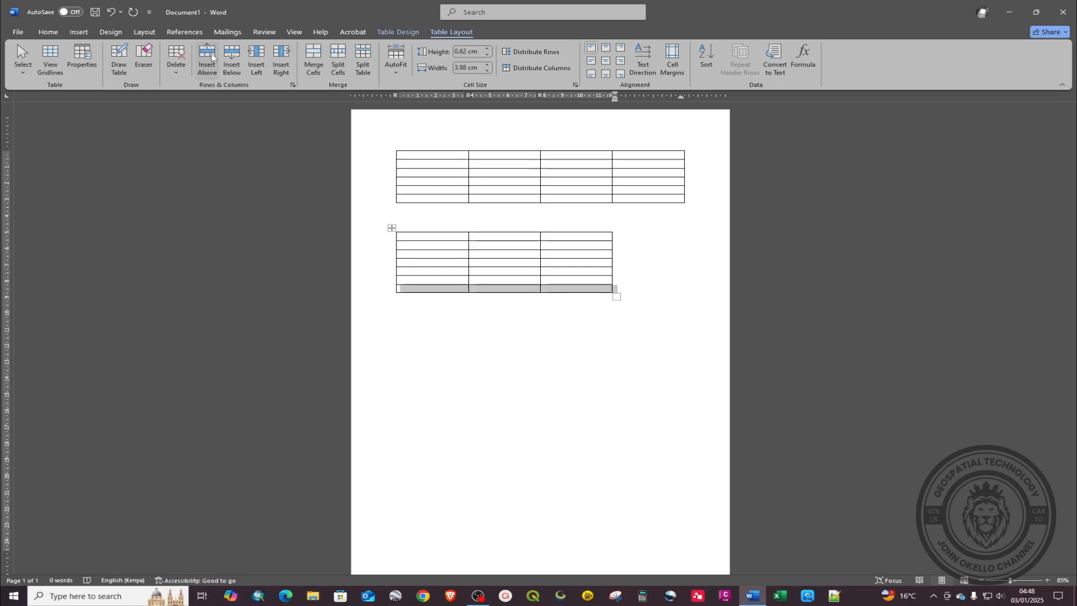
{"action": "left_click", "coordinate": [212, 57]}
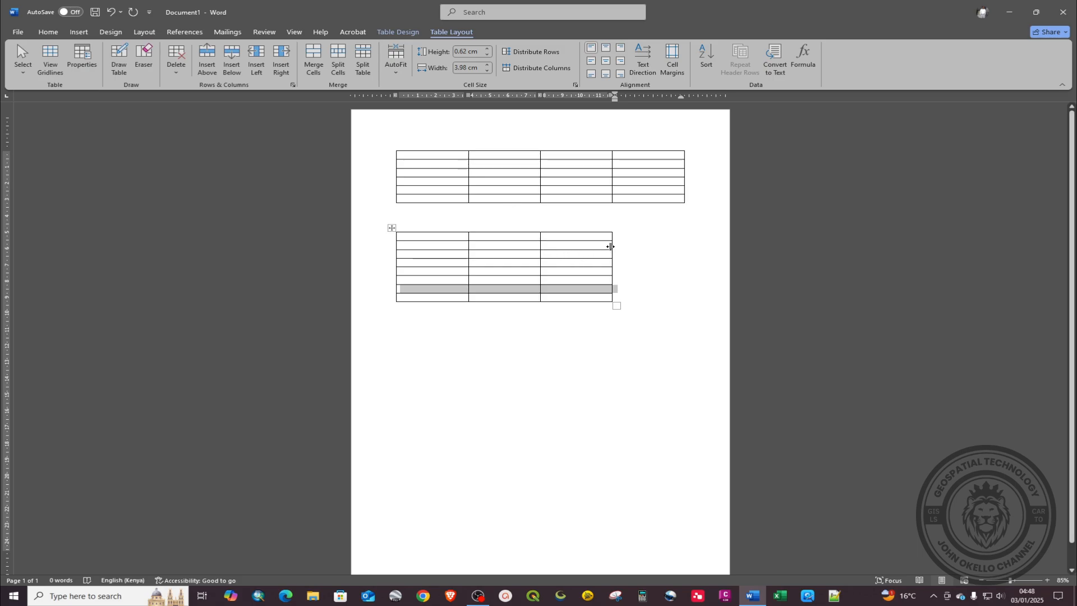
Step: Add columns right and left of the third column, making five, and move the table lower
{"action": "left_click_drag", "start_coordinate": [608, 239], "coordinate": [604, 297]}
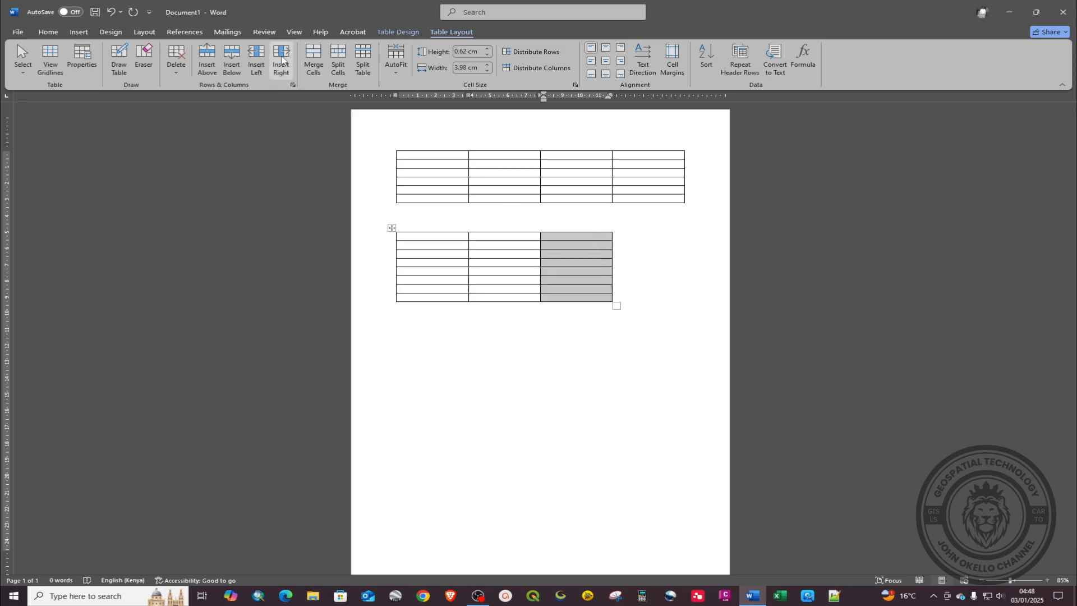
{"action": "left_click", "coordinate": [283, 61]}
{"action": "left_click", "coordinate": [257, 62]}
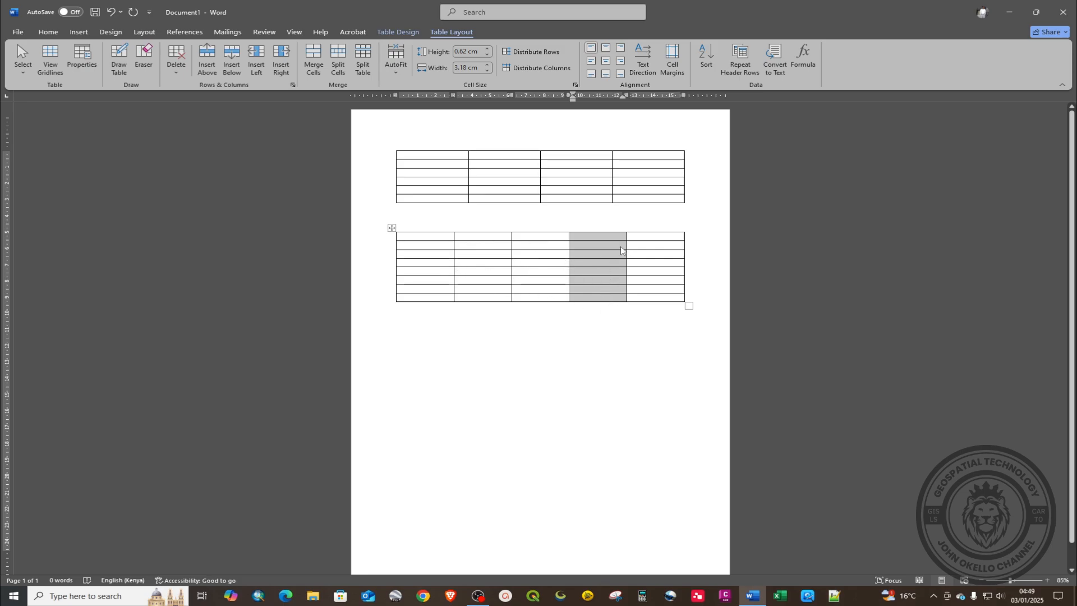
{"action": "left_click_drag", "start_coordinate": [390, 227], "coordinate": [392, 320]}
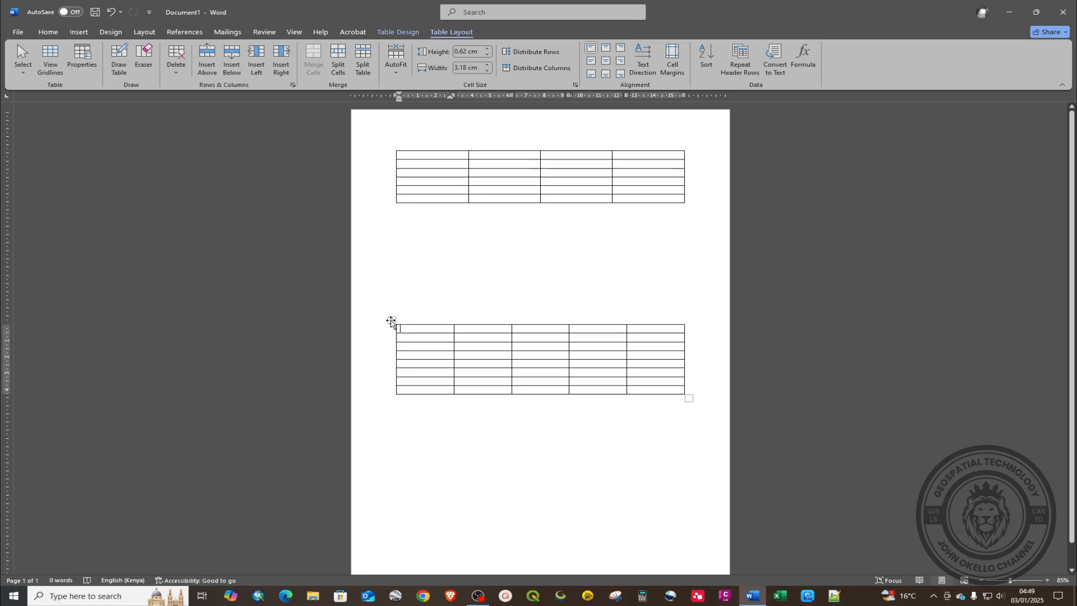
Step: Delete the second table entirely, then narrow the remaining table's first column
{"action": "mouse_move", "coordinate": [391, 322]}
{"action": "left_mouse_down"}
{"action": "mouse_move", "coordinate": [375, 358]}
{"action": "mouse_move", "coordinate": [436, 298]}
{"action": "mouse_move", "coordinate": [366, 355]}
{"action": "mouse_move", "coordinate": [377, 316]}
{"action": "mouse_move", "coordinate": [391, 310]}
{"action": "left_mouse_up"}
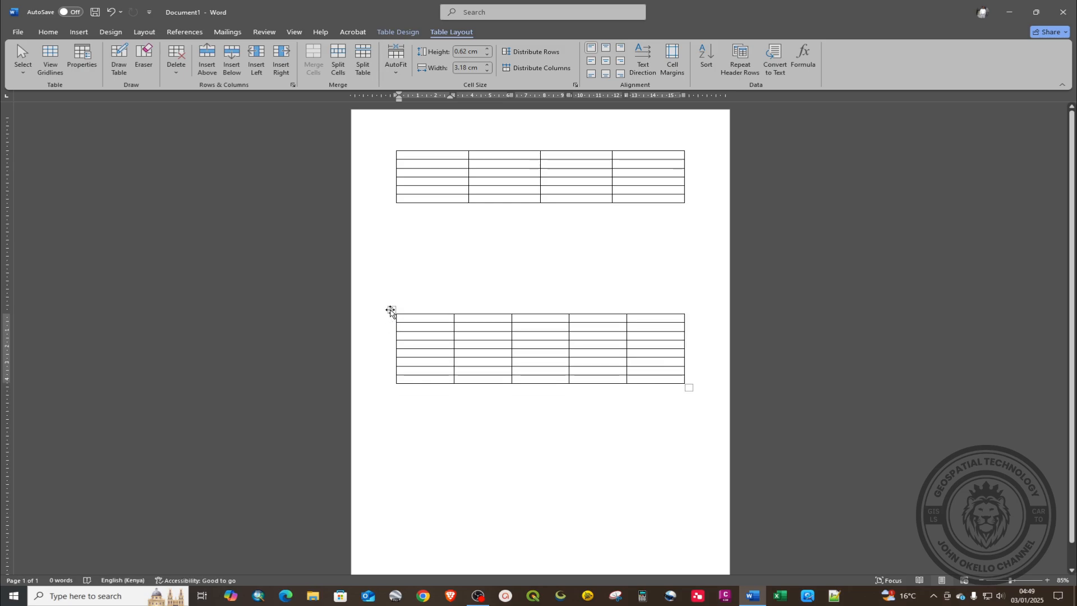
{"action": "left_click", "coordinate": [391, 310]}
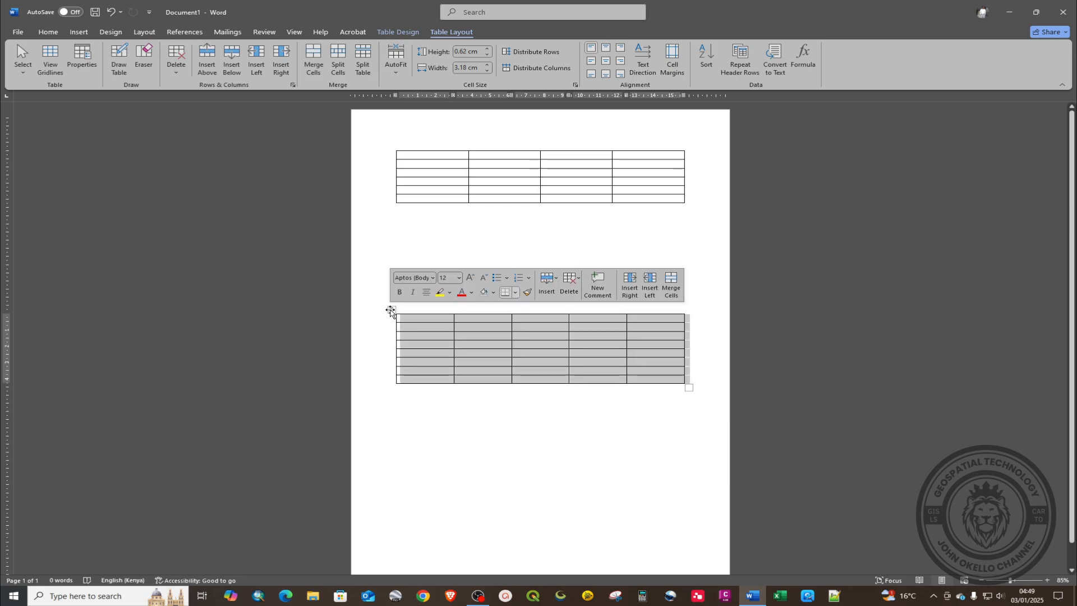
{"action": "left_click", "coordinate": [571, 279]}
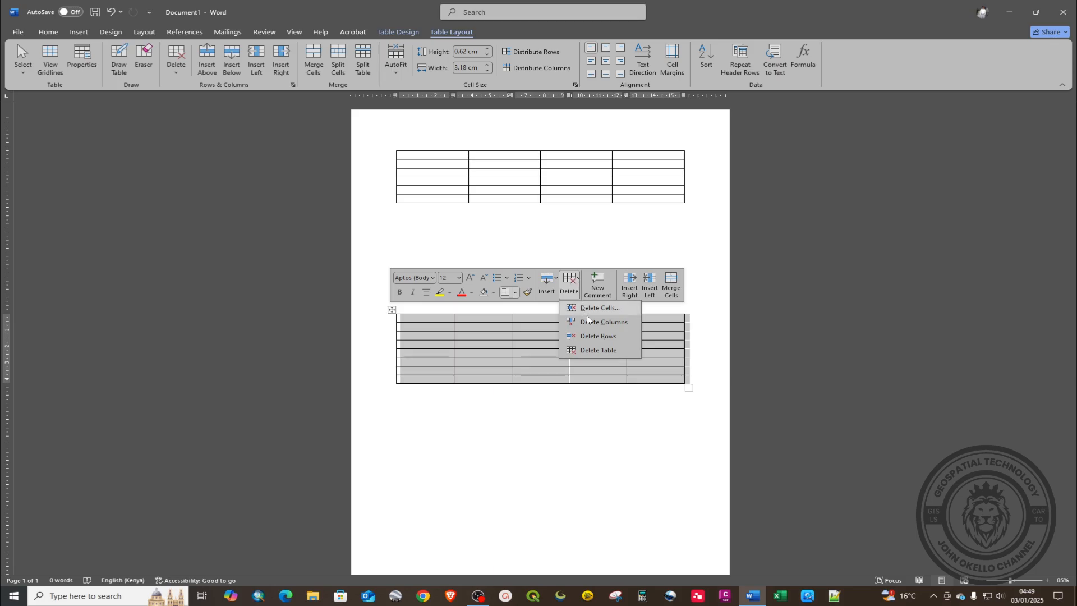
{"action": "left_click", "coordinate": [585, 351]}
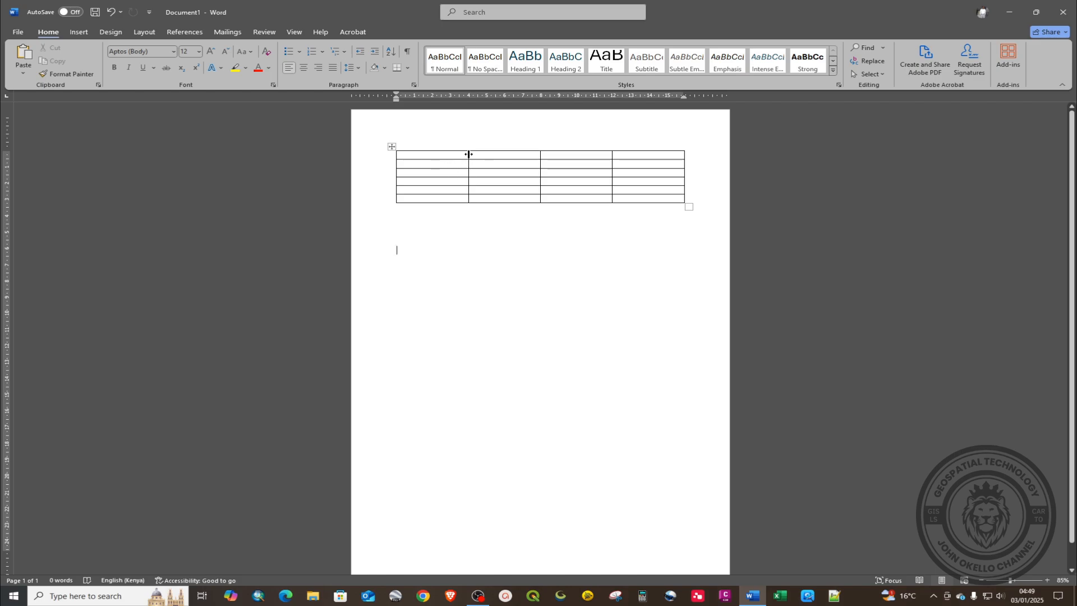
{"action": "left_click_drag", "start_coordinate": [469, 154], "coordinate": [450, 210]}
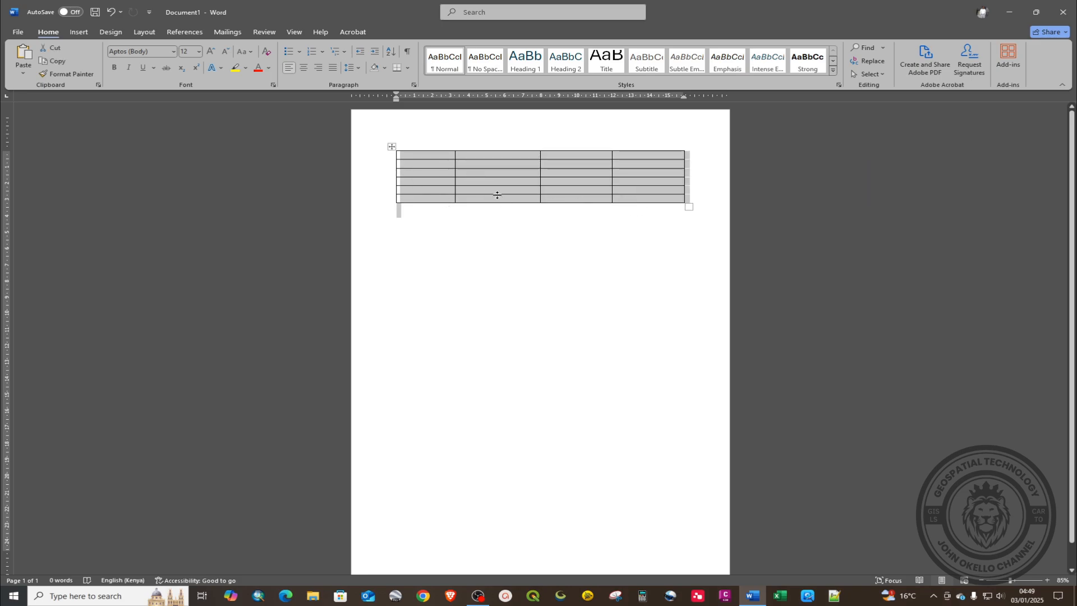
Step: Select every cell of the 4x6 table and open, then close, Table Properties without changes
{"action": "left_click", "coordinate": [524, 202]}
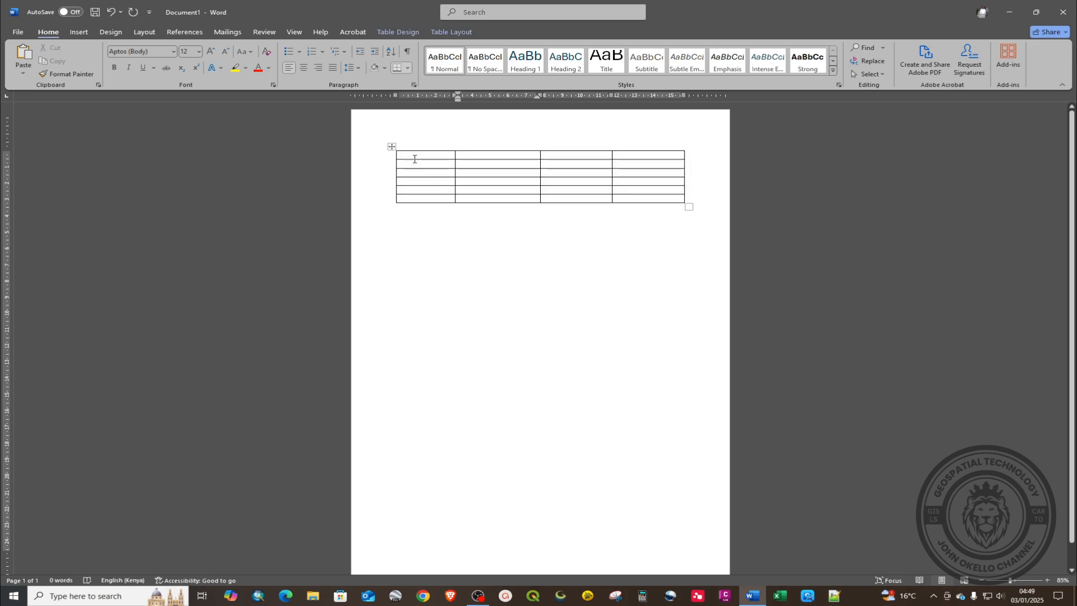
{"action": "left_click_drag", "start_coordinate": [414, 156], "coordinate": [673, 199]}
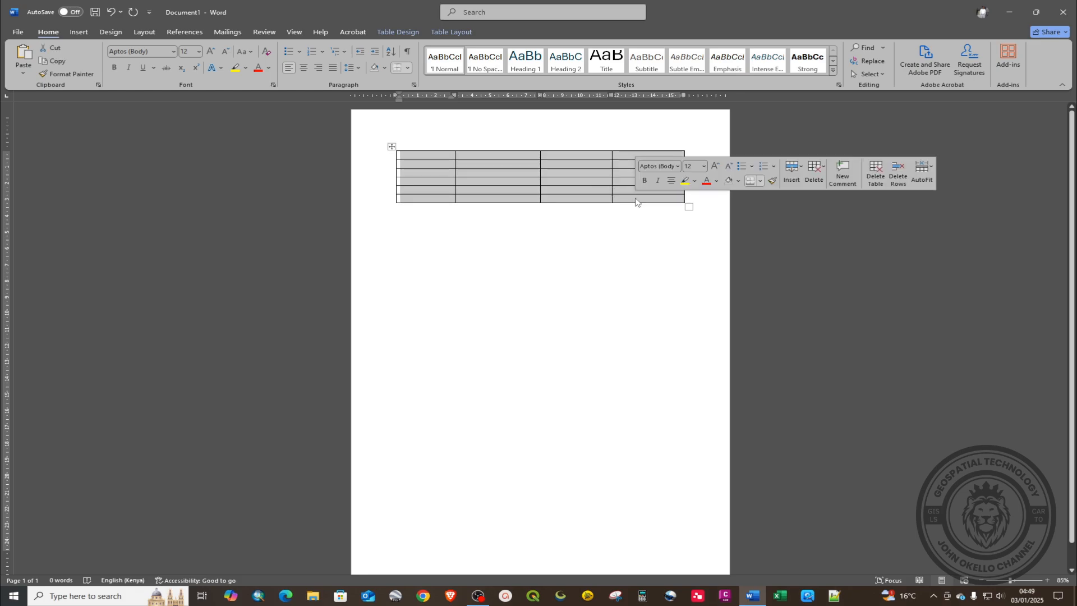
{"action": "left_click", "coordinate": [440, 33]}
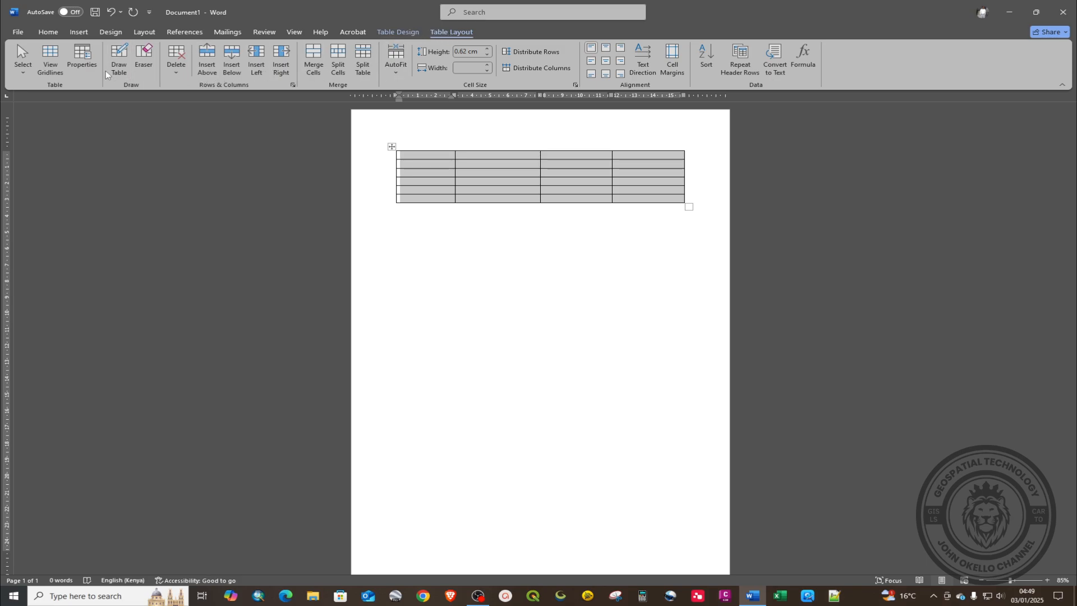
{"action": "left_click", "coordinate": [79, 54]}
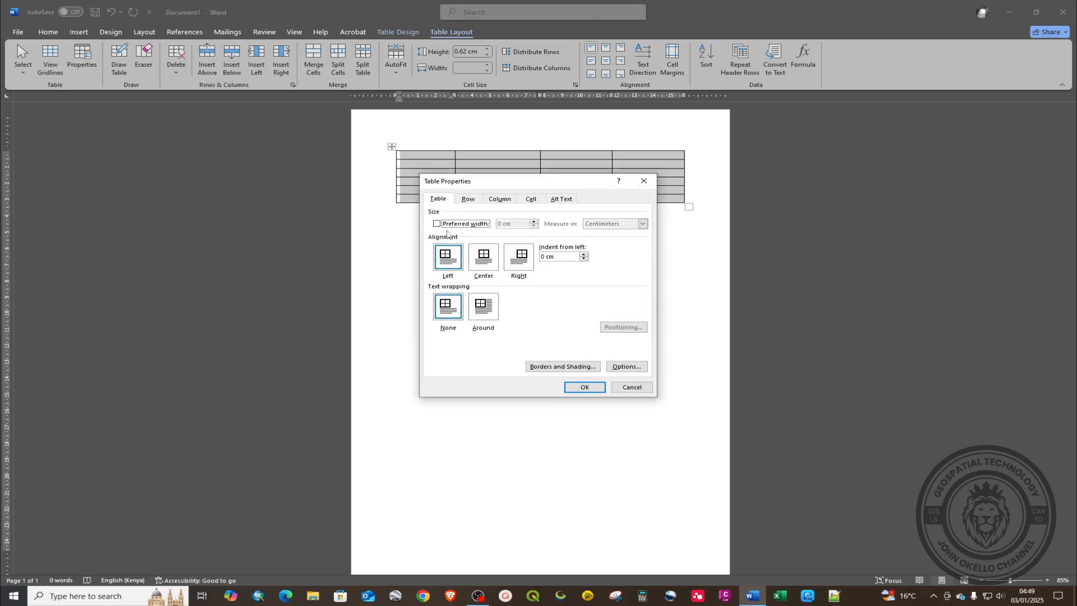
{"action": "left_click", "coordinate": [644, 181]}
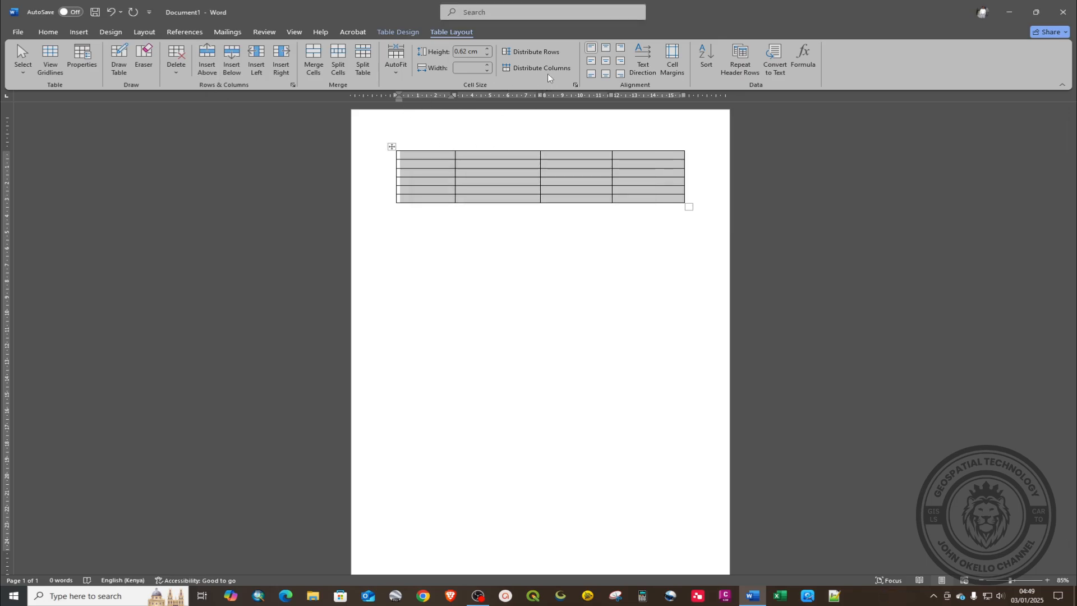
{"action": "left_click", "coordinate": [407, 29]}
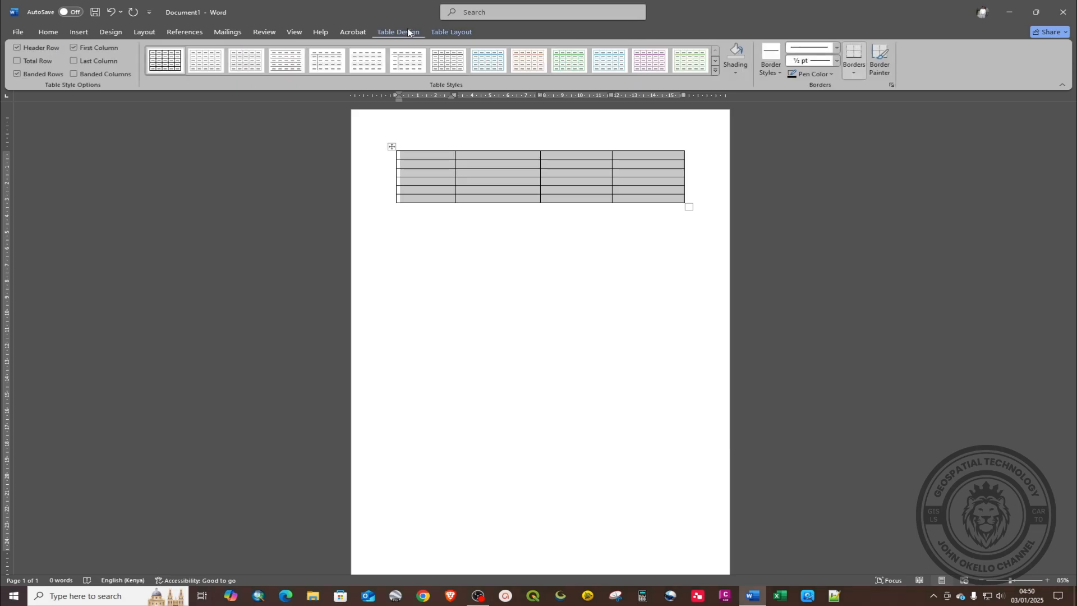
{"action": "left_click", "coordinate": [465, 32]}
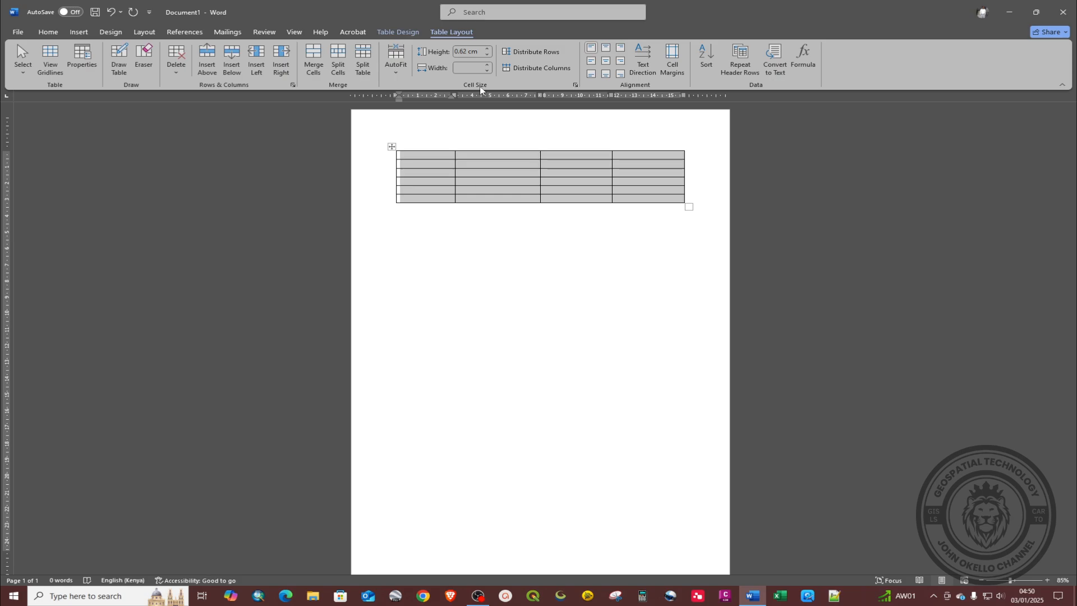
Step: Set the height of all seven table rows to exactly 1 cm
{"action": "left_click", "coordinate": [487, 49]}
{"action": "left_click", "coordinate": [487, 48]}
{"action": "left_click", "coordinate": [488, 49]}
{"action": "left_click", "coordinate": [487, 49]}
{"action": "left_click", "coordinate": [487, 48]}
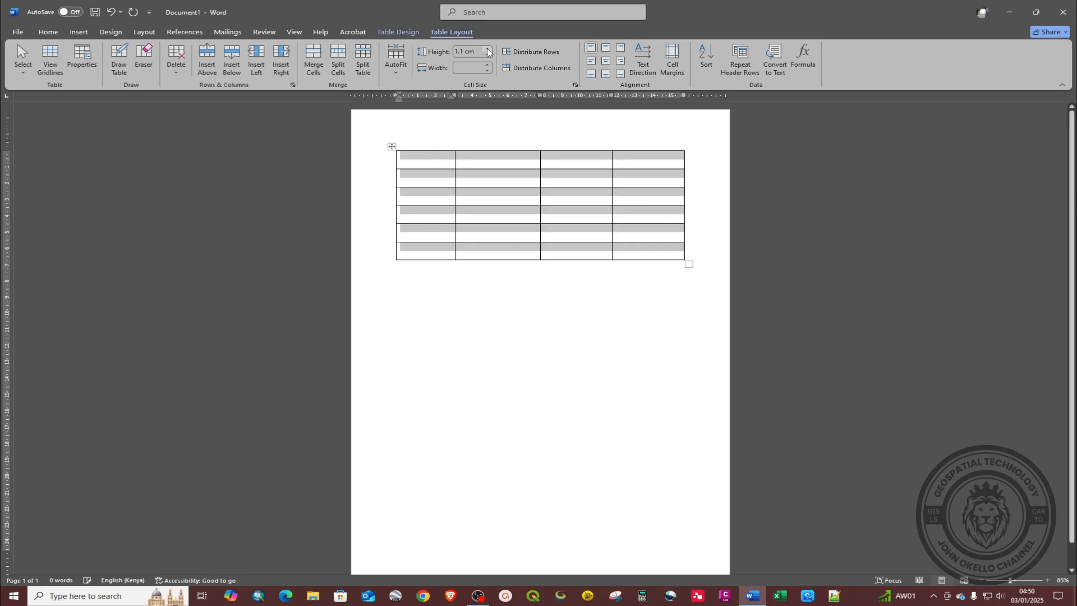
{"action": "left_click", "coordinate": [487, 54]}
{"action": "left_click", "coordinate": [487, 54]}
{"action": "left_click", "coordinate": [487, 54]}
{"action": "left_click", "coordinate": [465, 51]}
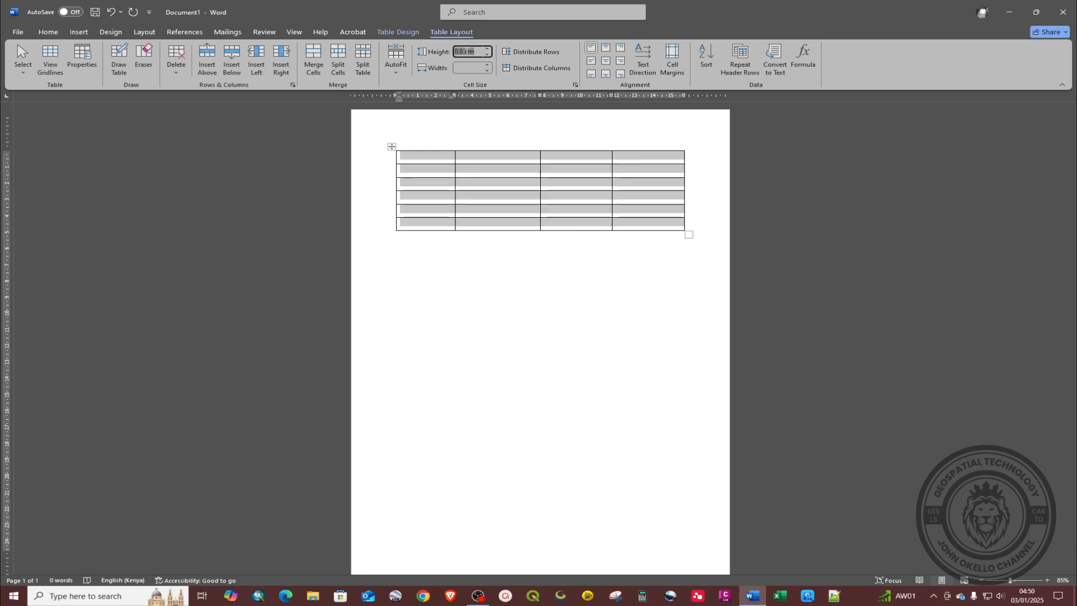
{"action": "type", "text": "1"}
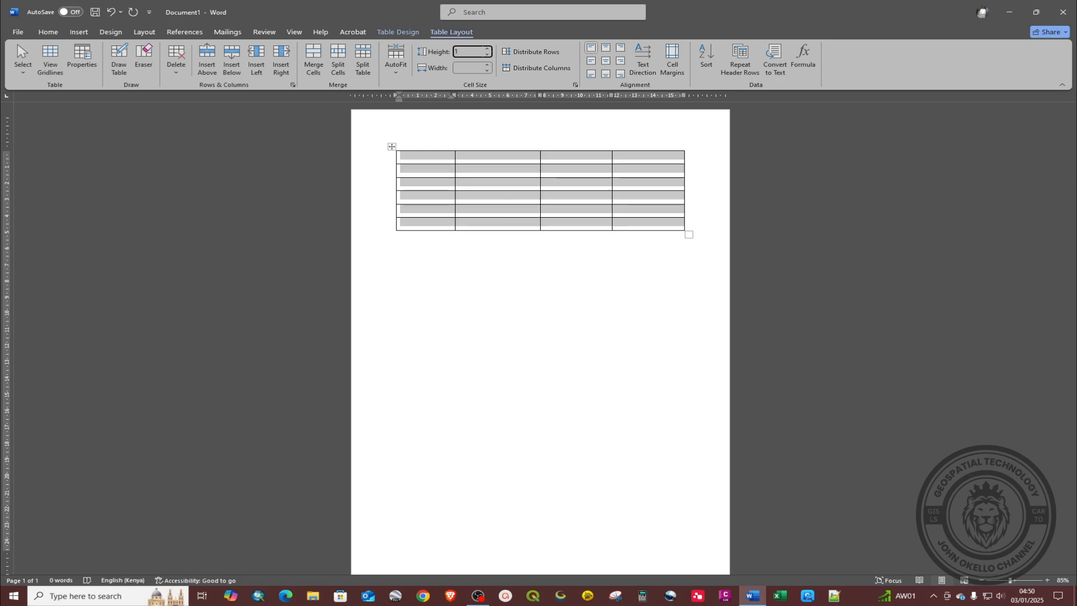
{"action": "key", "text": "Return"}
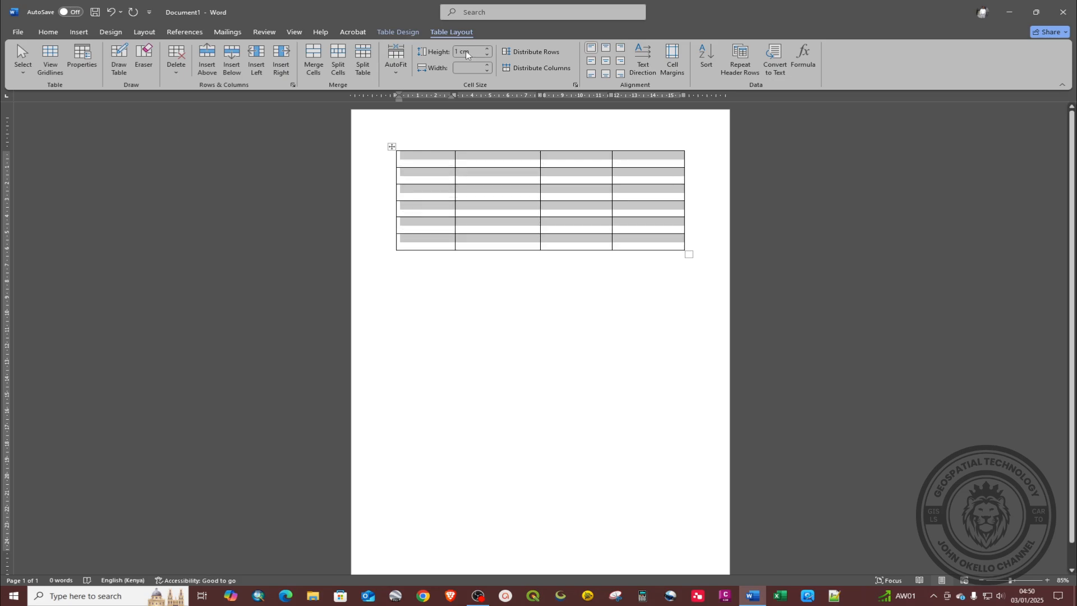
{"action": "left_click", "coordinate": [486, 288]}
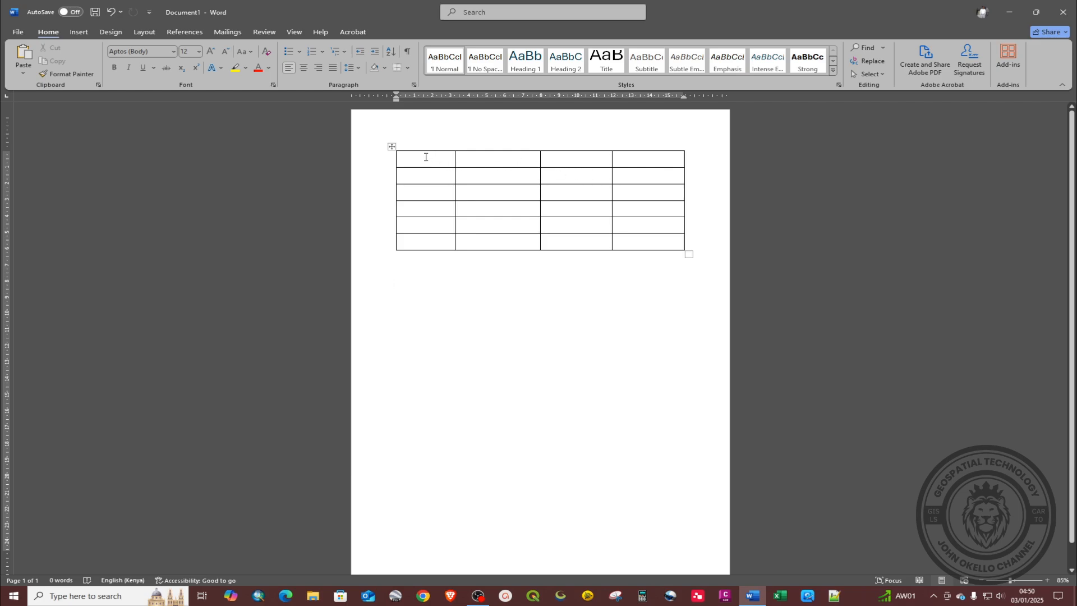
Step: Merge the cells of the table's top row into one full-width cell
{"action": "left_click_drag", "start_coordinate": [425, 157], "coordinate": [617, 160]}
{"action": "left_click", "coordinate": [644, 161]}
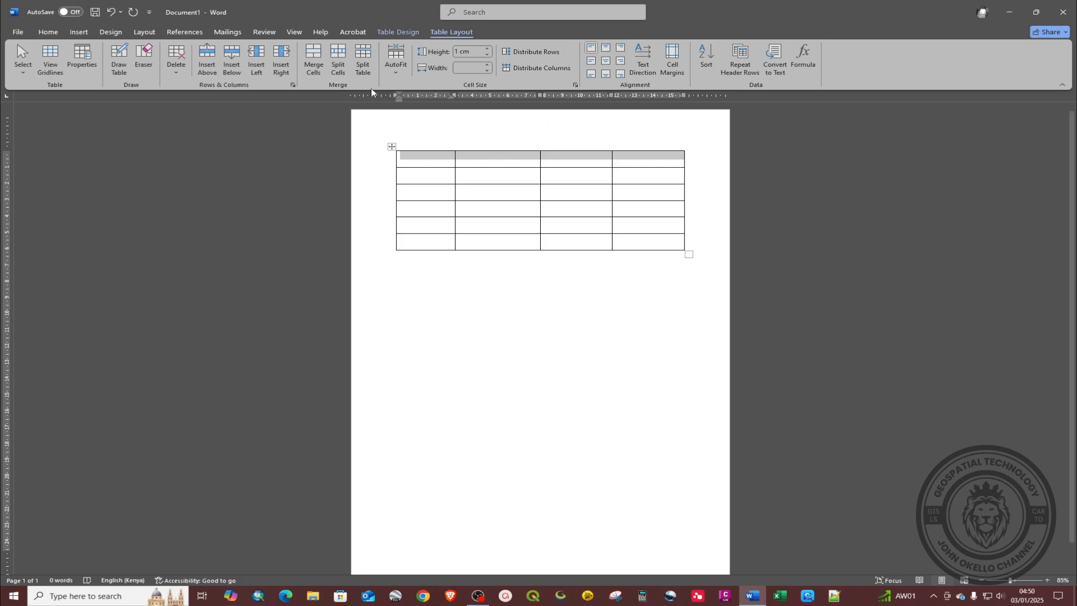
{"action": "right_click", "coordinate": [465, 161]}
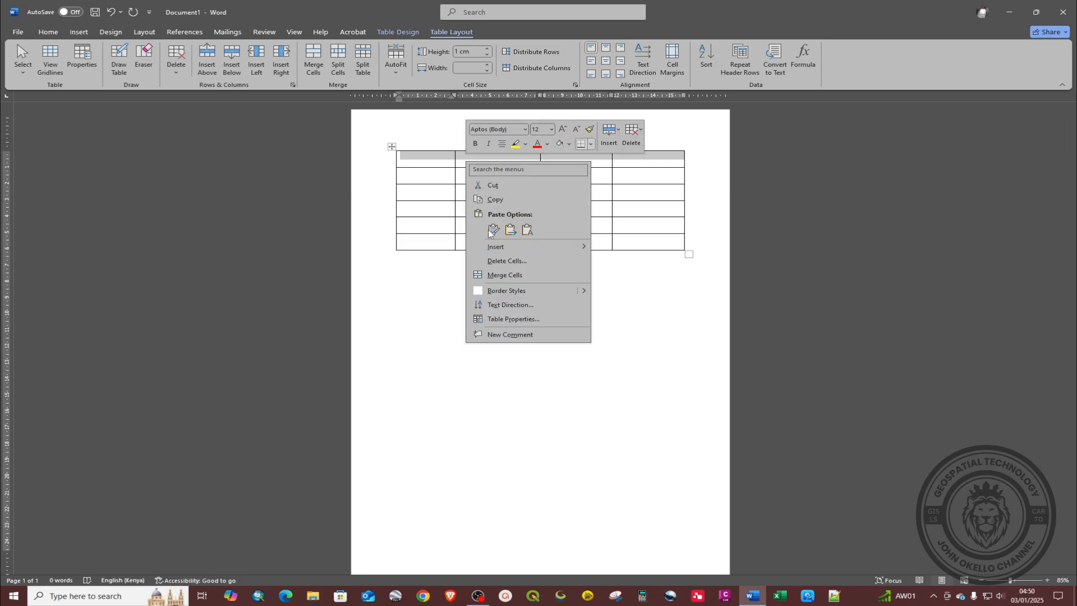
{"action": "left_click", "coordinate": [507, 277]}
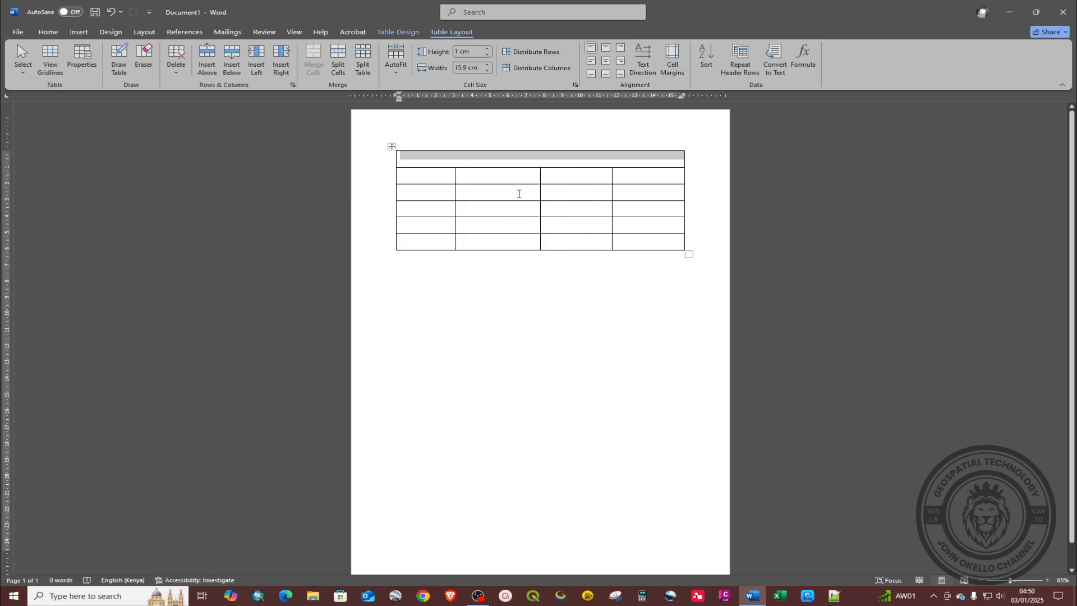
{"action": "left_click", "coordinate": [419, 183]}
Step: Drag the bottom borders to make the second row and the merged top row taller
{"action": "left_click_drag", "start_coordinate": [398, 183], "coordinate": [400, 199]}
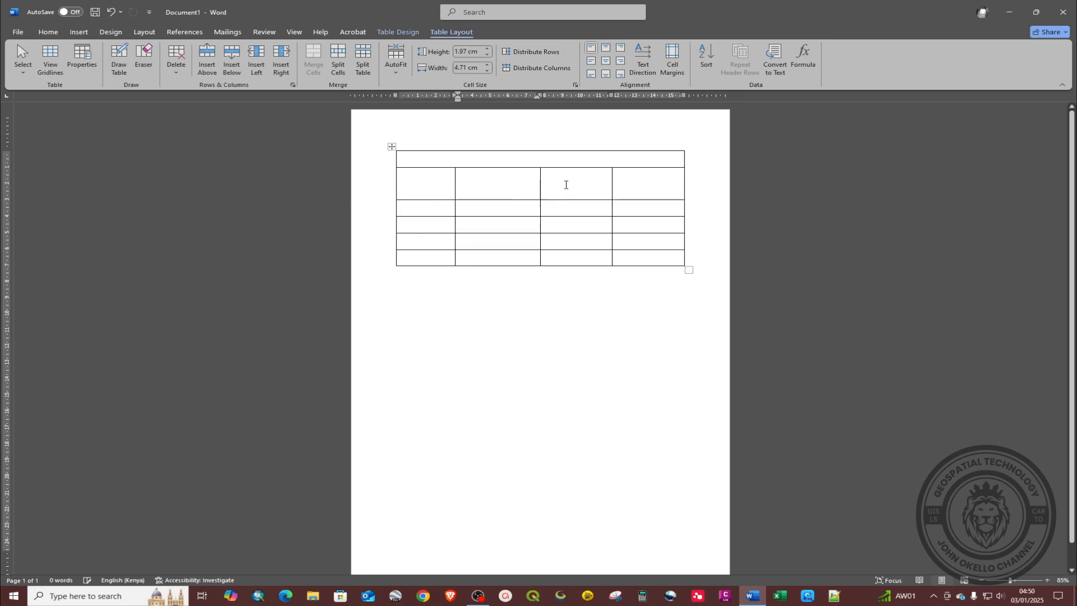
{"action": "left_click", "coordinate": [429, 182]}
{"action": "left_click", "coordinate": [456, 157]}
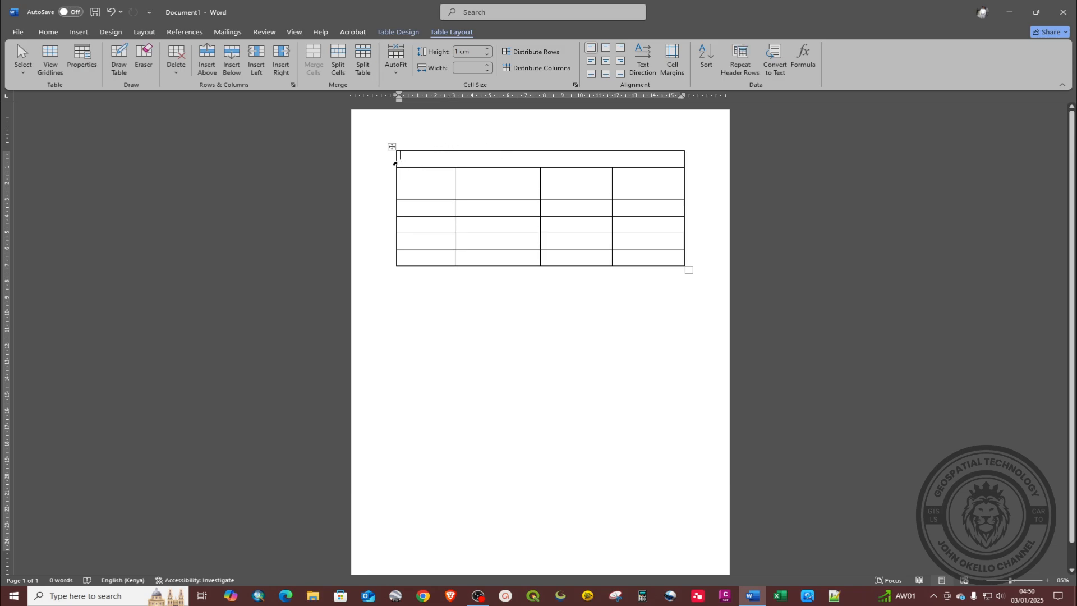
{"action": "left_click_drag", "start_coordinate": [405, 168], "coordinate": [405, 174]}
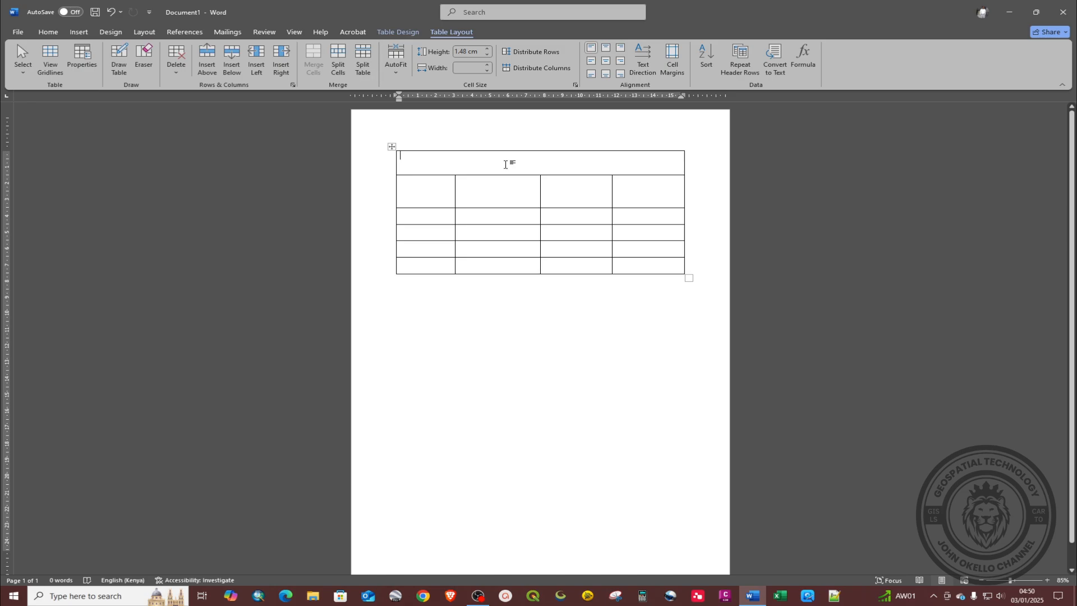
Step: Type Coordinate in the merged top row, and Station and Height in the second row
{"action": "type", "text": "Cop"}
{"action": "type", "text": "rd"}
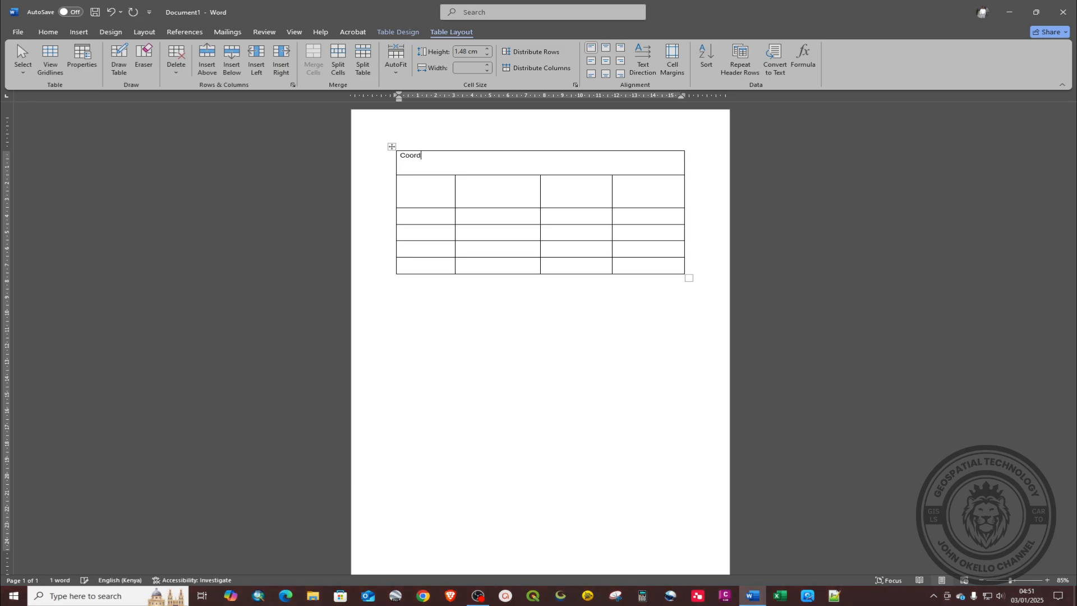
{"action": "type", "text": "inate"}
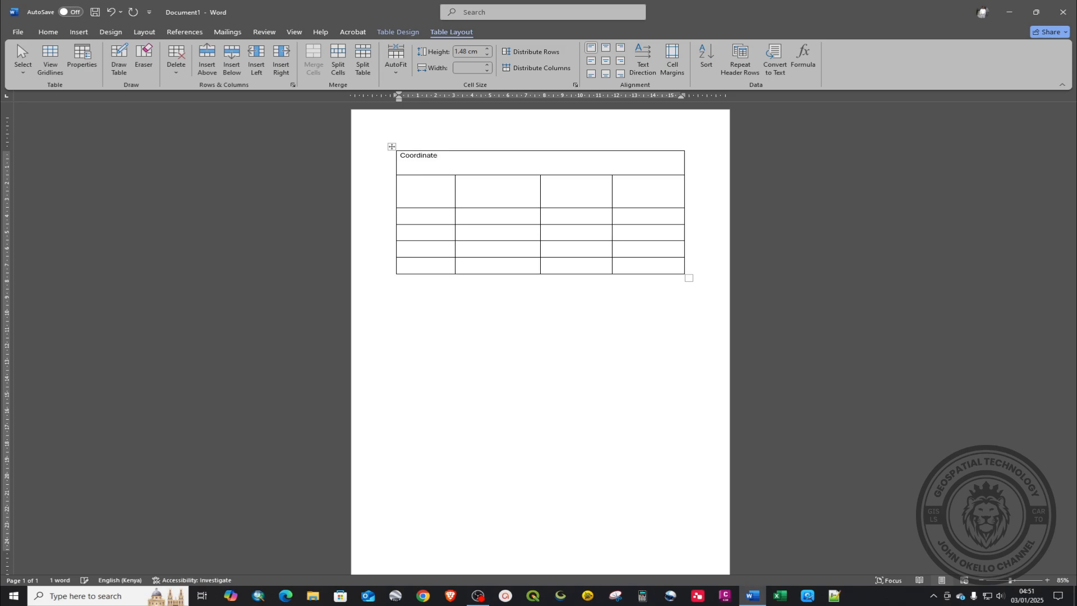
{"action": "left_click", "coordinate": [438, 192]}
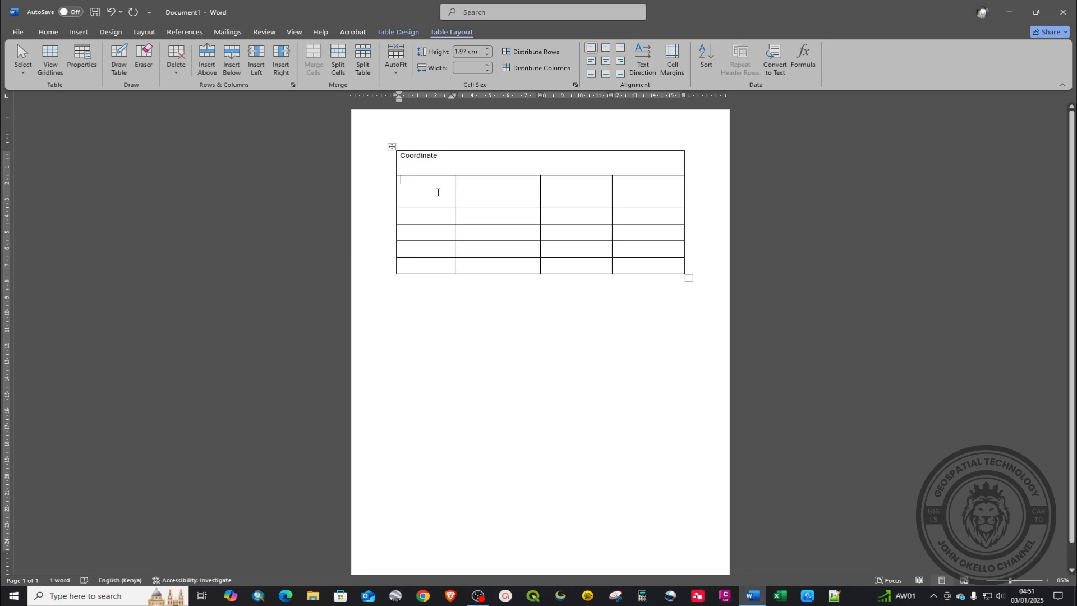
{"action": "type", "text": "S"}
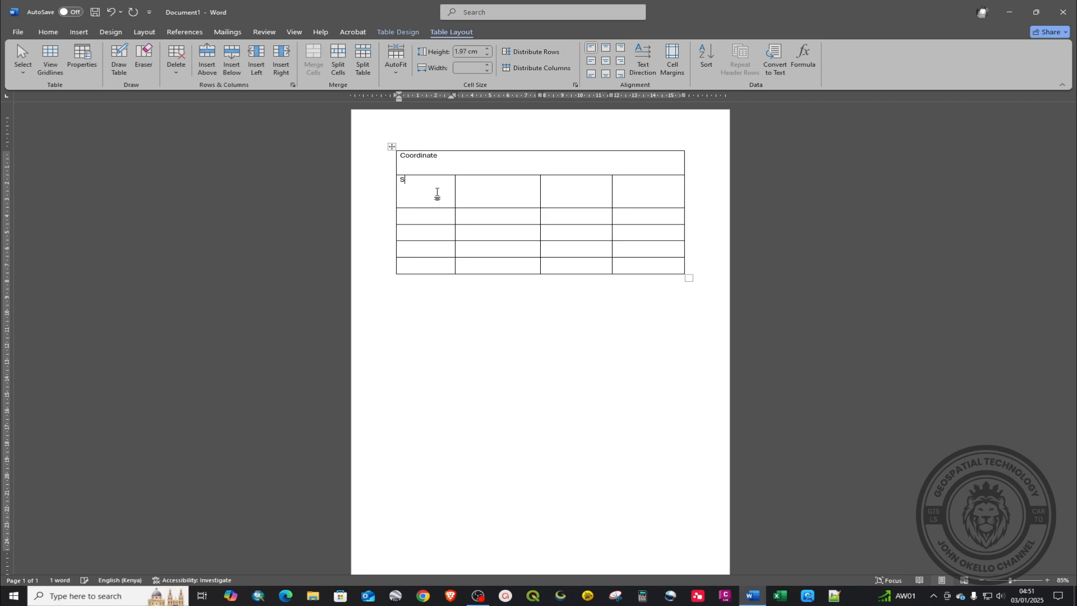
{"action": "type", "text": "tation"}
{"action": "left_click", "coordinate": [572, 188]}
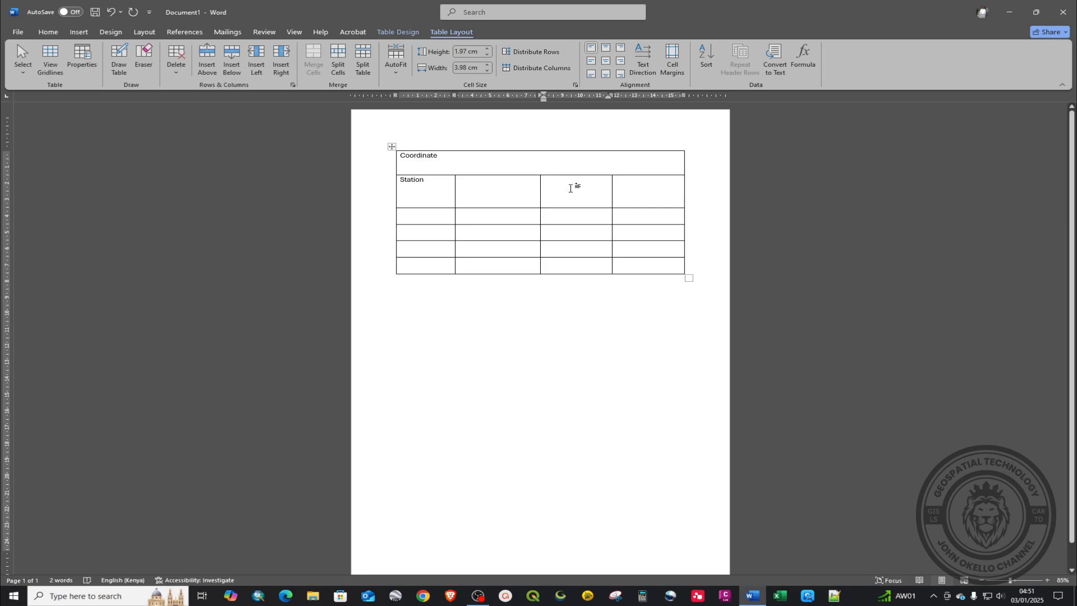
{"action": "type", "text": "Height"}
{"action": "left_click", "coordinate": [460, 230]}
Step: Narrow the Height column, widening the last one, and widen the second column to 5 cm
{"action": "left_click_drag", "start_coordinate": [610, 182], "coordinate": [600, 180]}
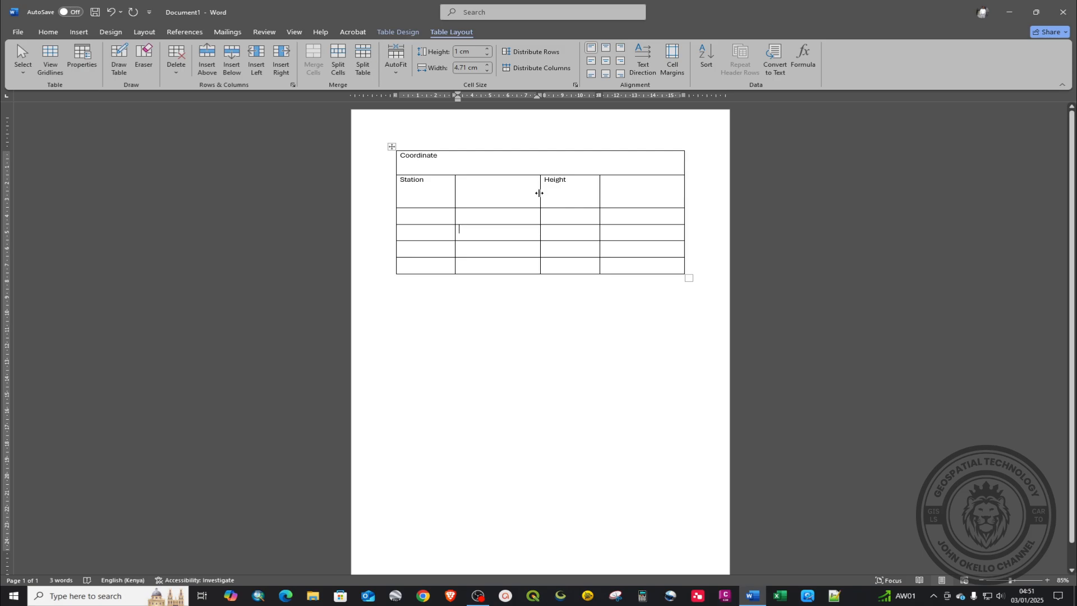
{"action": "left_click_drag", "start_coordinate": [540, 193], "coordinate": [546, 193]}
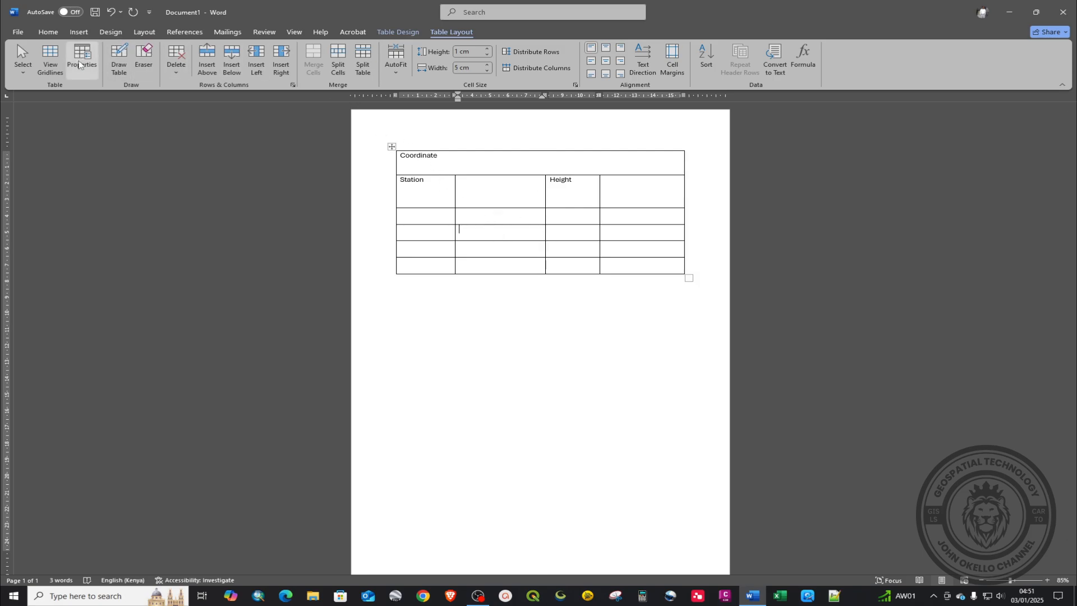
{"action": "left_click", "coordinate": [469, 194]}
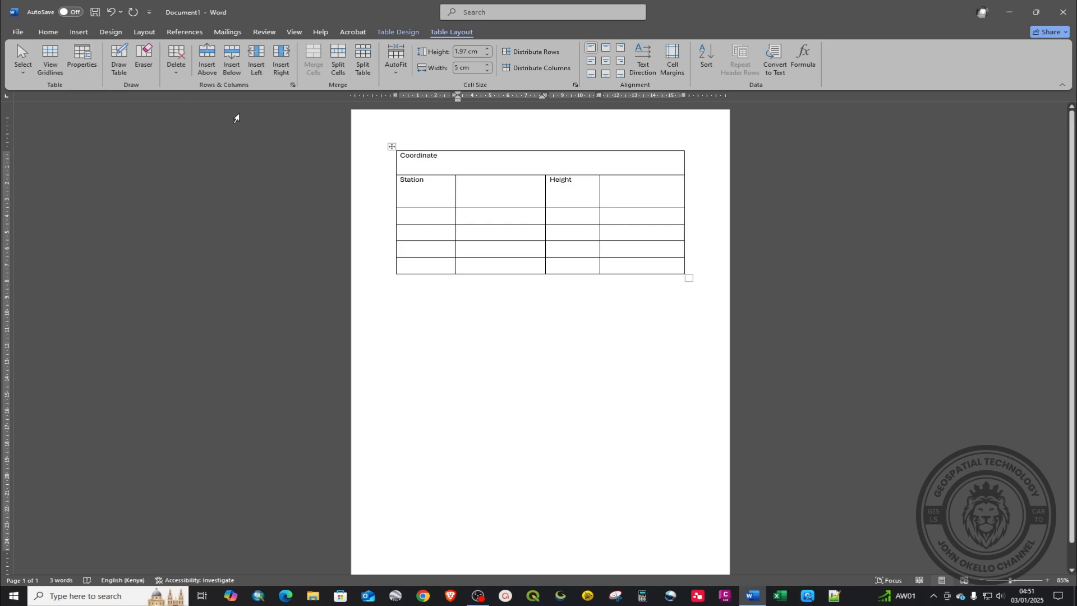
Step: Draw a horizontal line splitting the cells beside Station and Height into upper and lower parts
{"action": "left_click", "coordinate": [120, 66]}
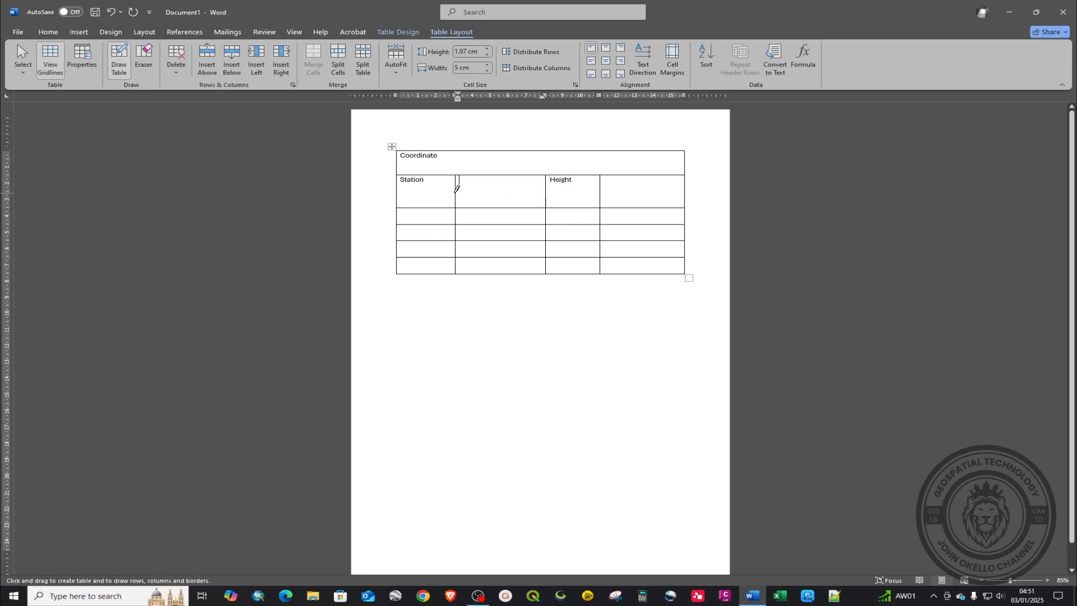
{"action": "left_click_drag", "start_coordinate": [456, 192], "coordinate": [615, 195]}
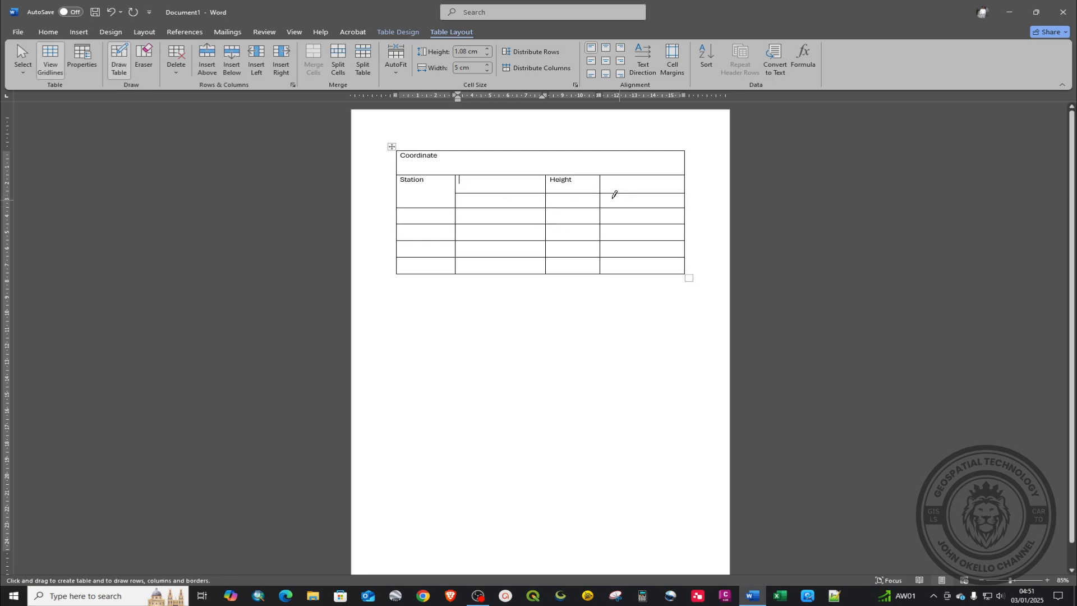
{"action": "key", "text": "ctrl+z"}
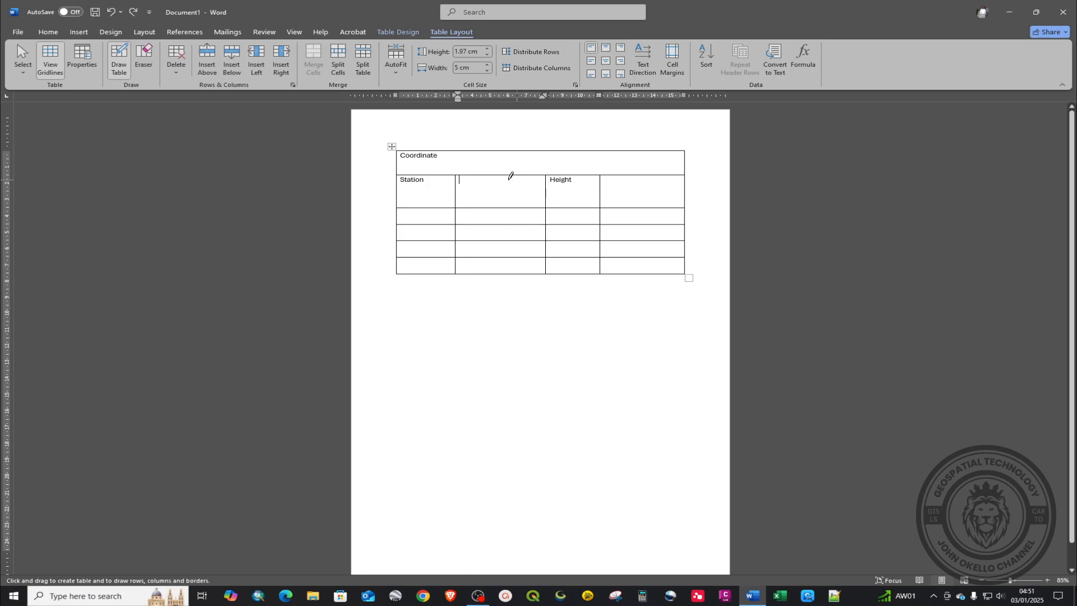
{"action": "left_click_drag", "start_coordinate": [487, 192], "coordinate": [679, 194]}
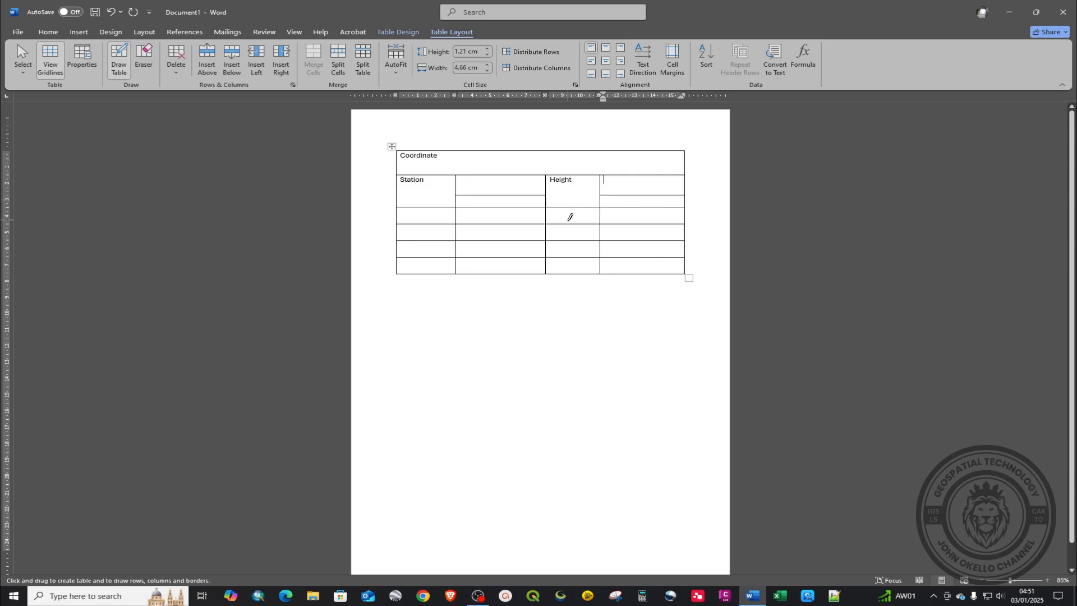
{"action": "key", "text": "ctrl+z"}
{"action": "key", "text": "ctrl+z"}
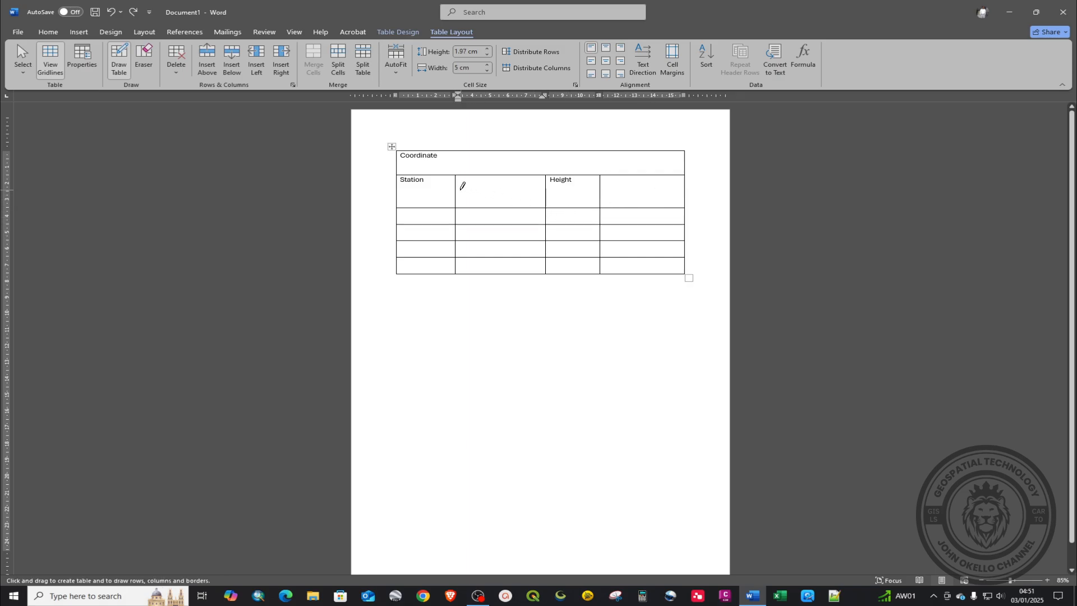
{"action": "left_click_drag", "start_coordinate": [457, 193], "coordinate": [676, 193]}
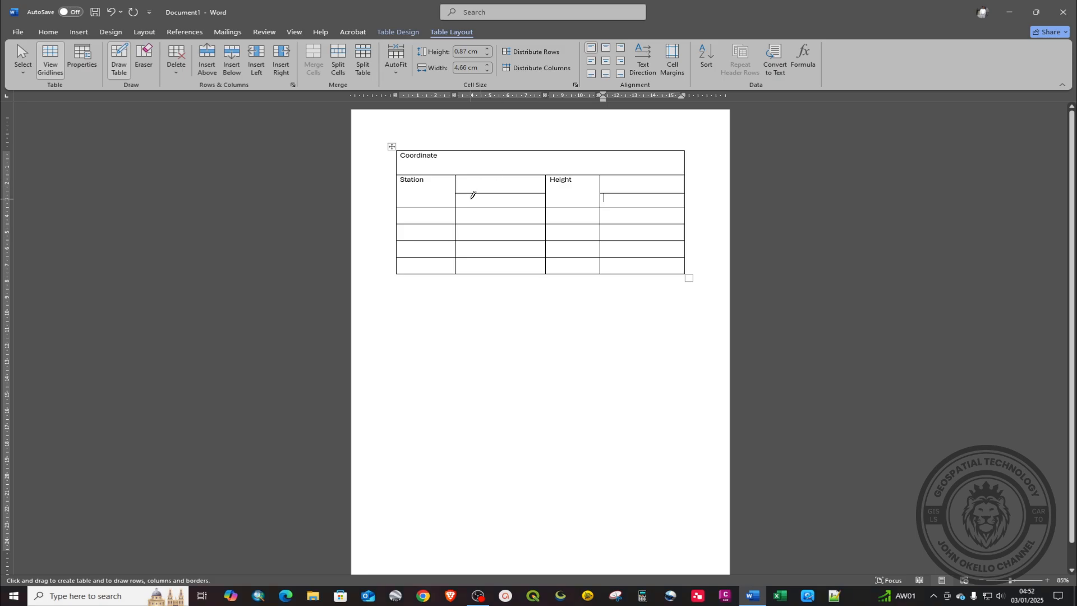
{"action": "key", "text": "Escape"}
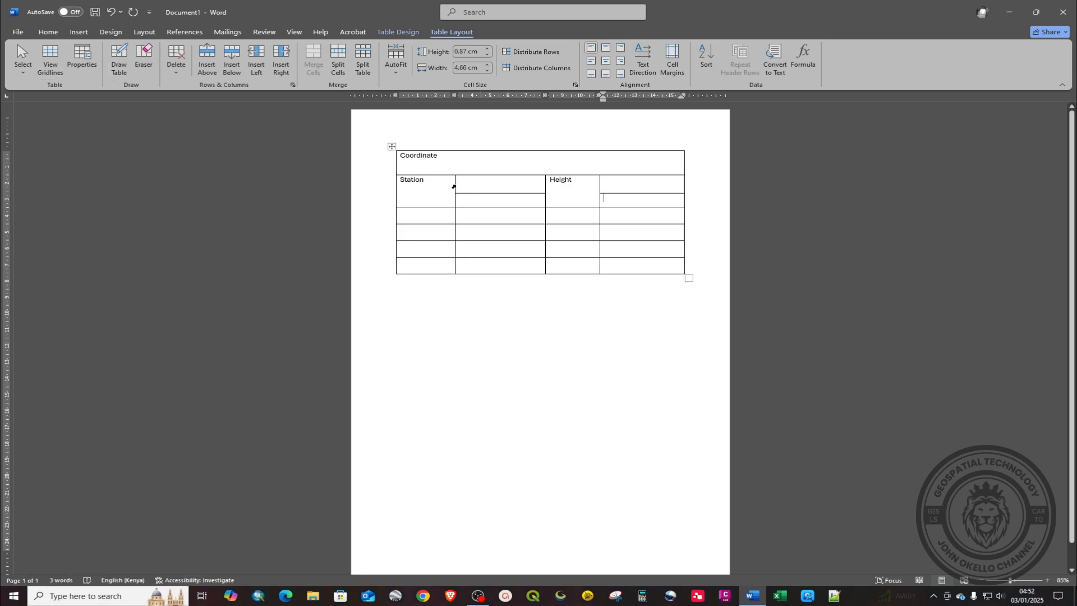
Step: Narrow the Station column slightly and add the headings UTM and Cassini
{"action": "left_click_drag", "start_coordinate": [455, 184], "coordinate": [450, 185]}
{"action": "left_click", "coordinate": [503, 184]}
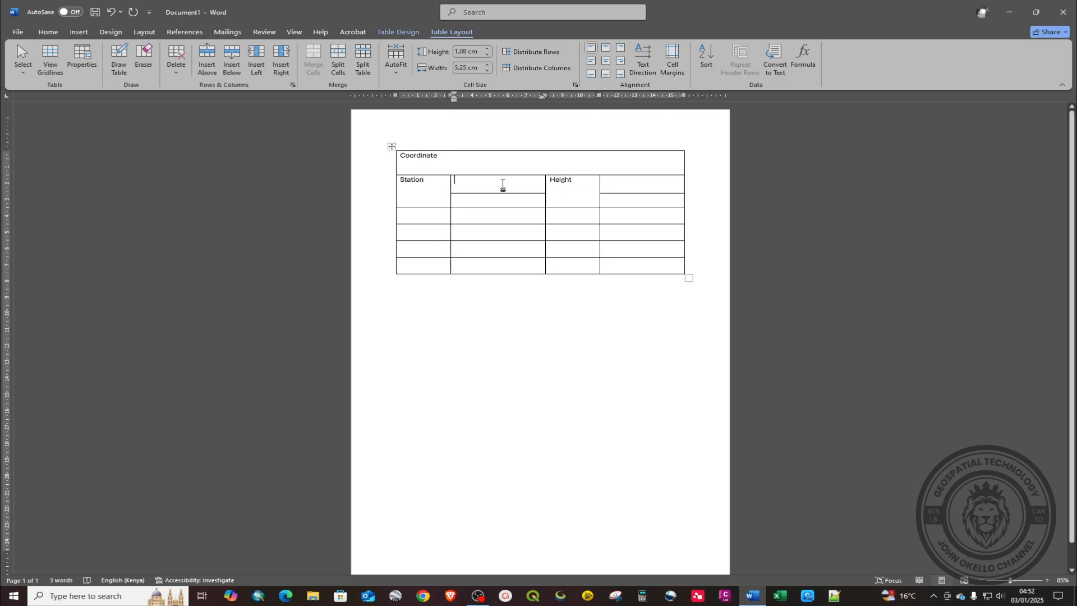
{"action": "type", "text": "UTM"}
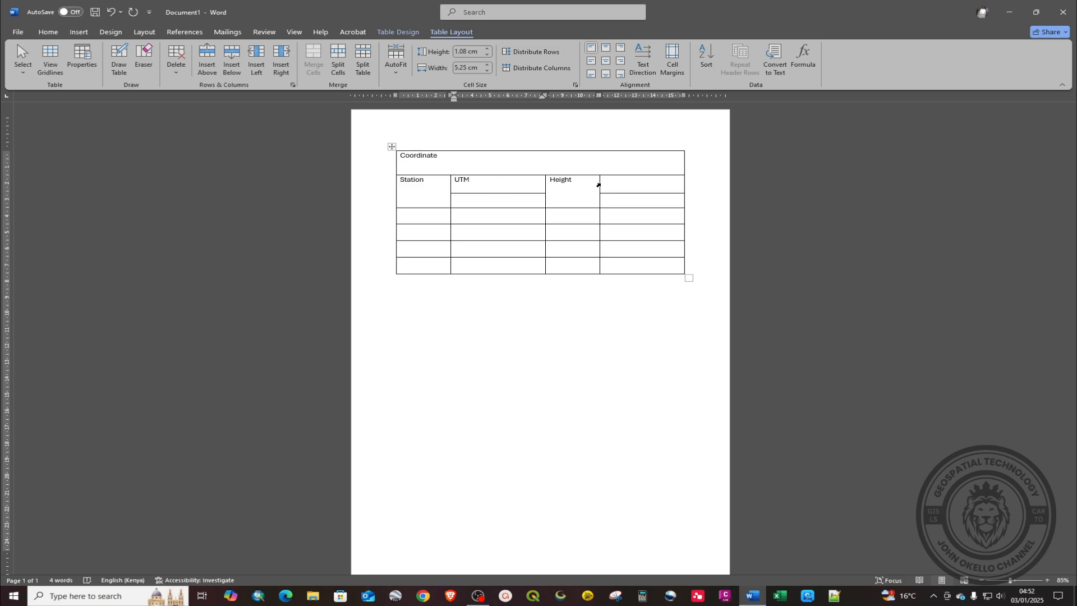
{"action": "left_click", "coordinate": [638, 184]}
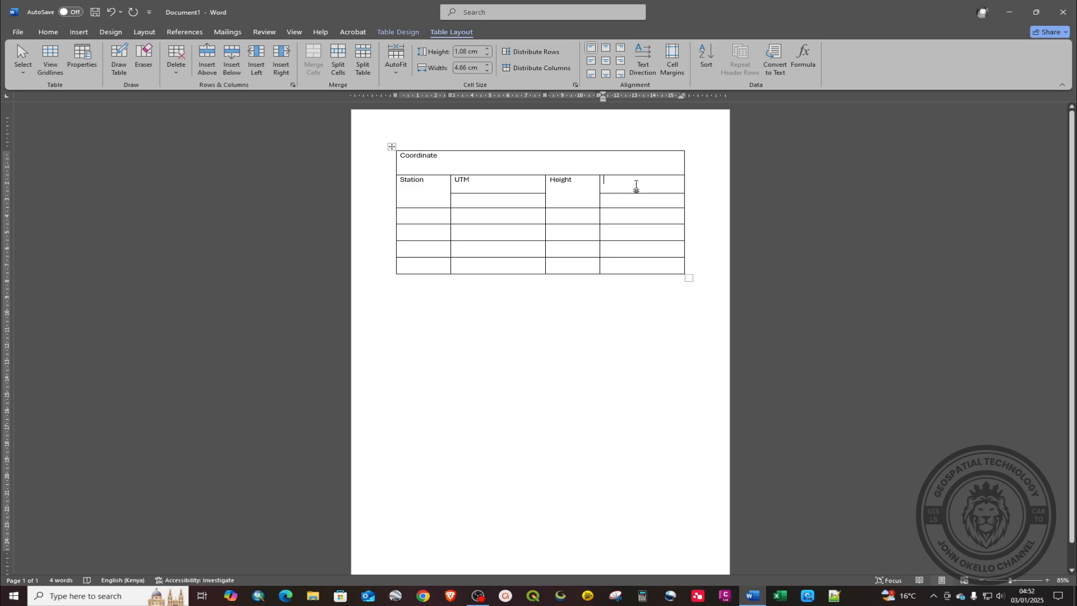
{"action": "type", "text": "Cassini"}
Step: Split the columns under UTM and Cassini vertically into two and widen them slightly
{"action": "left_click", "coordinate": [119, 62]}
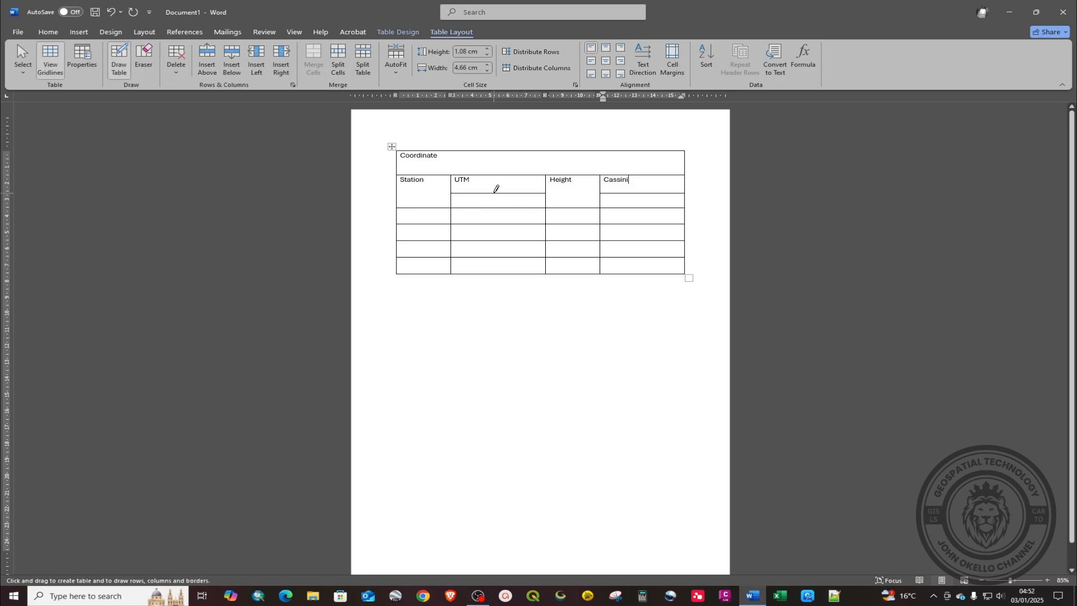
{"action": "left_click_drag", "start_coordinate": [497, 193], "coordinate": [495, 271]}
{"action": "left_click_drag", "start_coordinate": [644, 193], "coordinate": [641, 276]}
{"action": "key", "text": "Escape"}
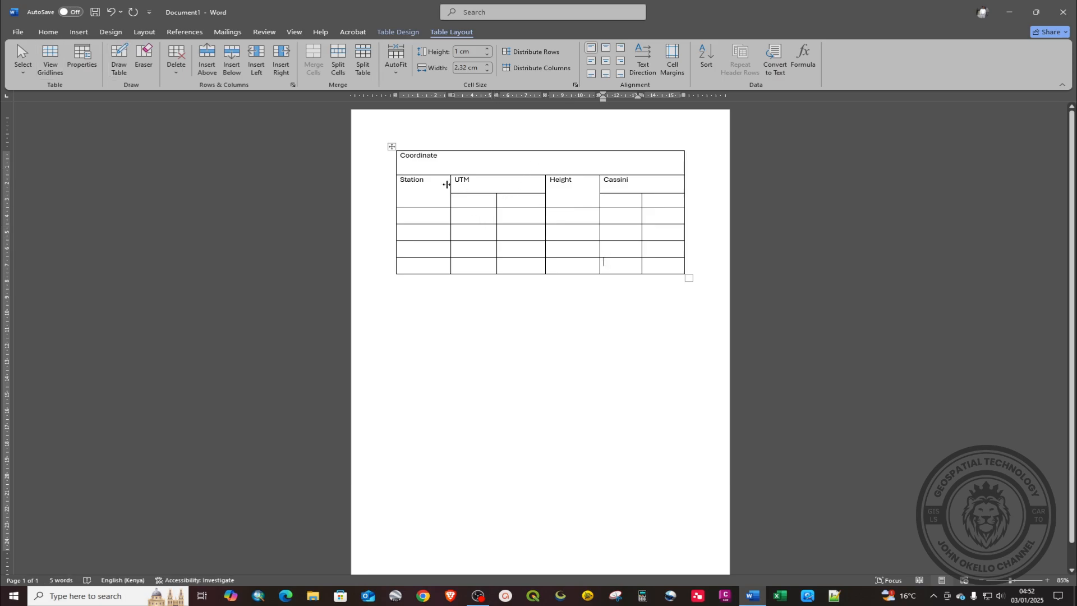
{"action": "left_click_drag", "start_coordinate": [451, 182], "coordinate": [446, 184]}
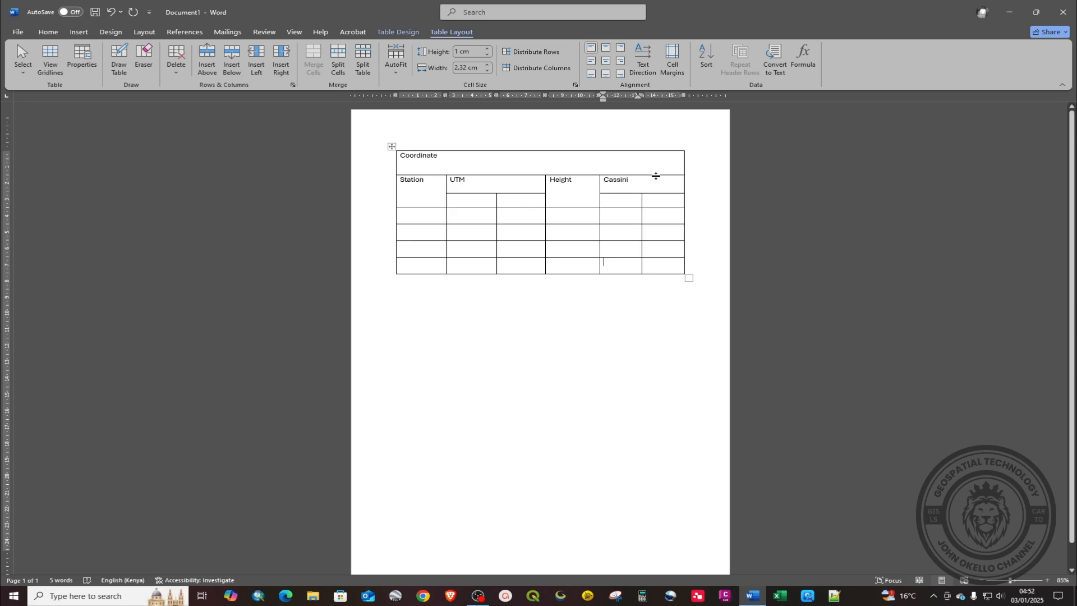
{"action": "left_click_drag", "start_coordinate": [600, 185], "coordinate": [595, 186]}
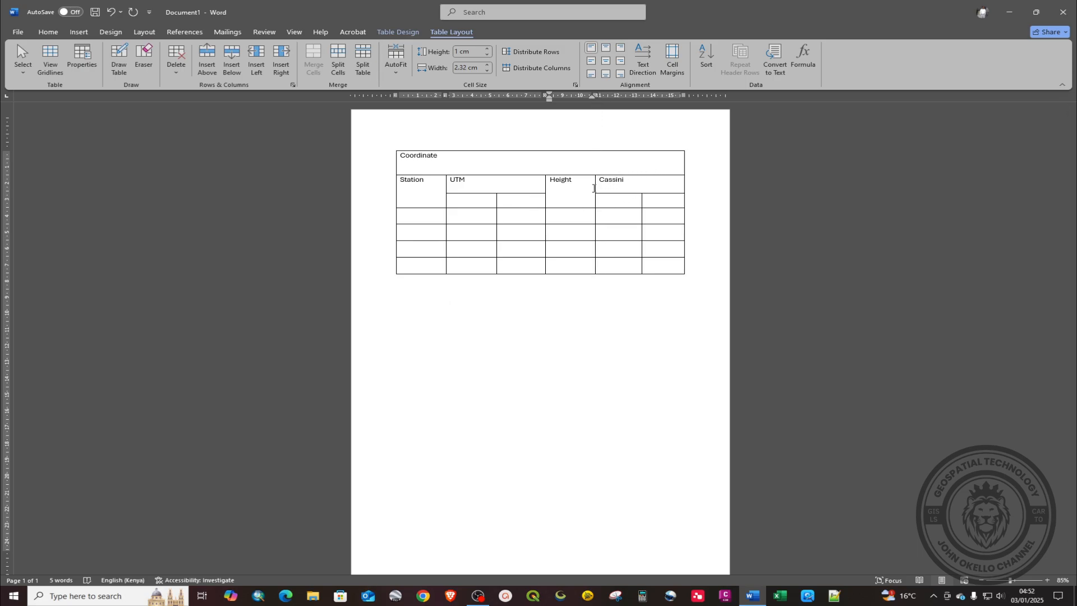
Step: Label the sub-columns Northing and Easting under both UTM and Cassini
{"action": "left_click", "coordinate": [547, 195]}
{"action": "left_click", "coordinate": [482, 200]}
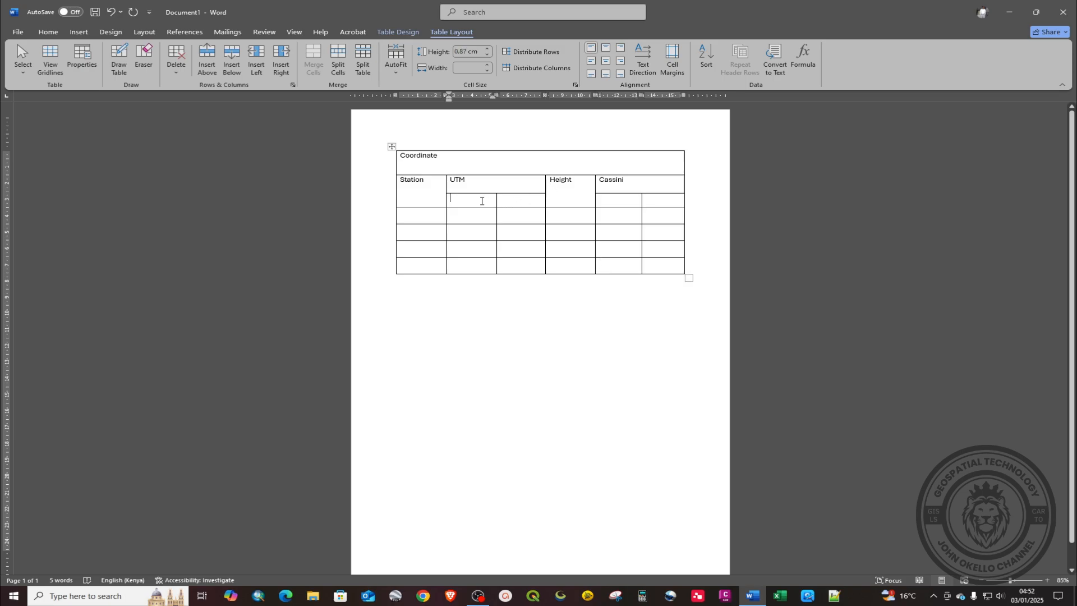
{"action": "type", "text": "Northing"}
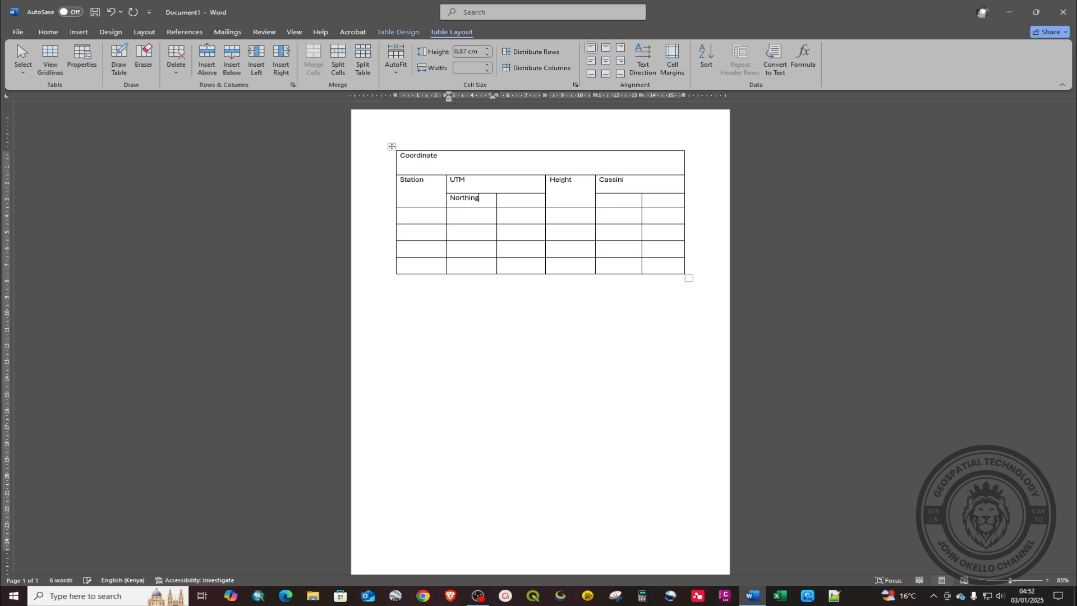
{"action": "left_click", "coordinate": [530, 203]}
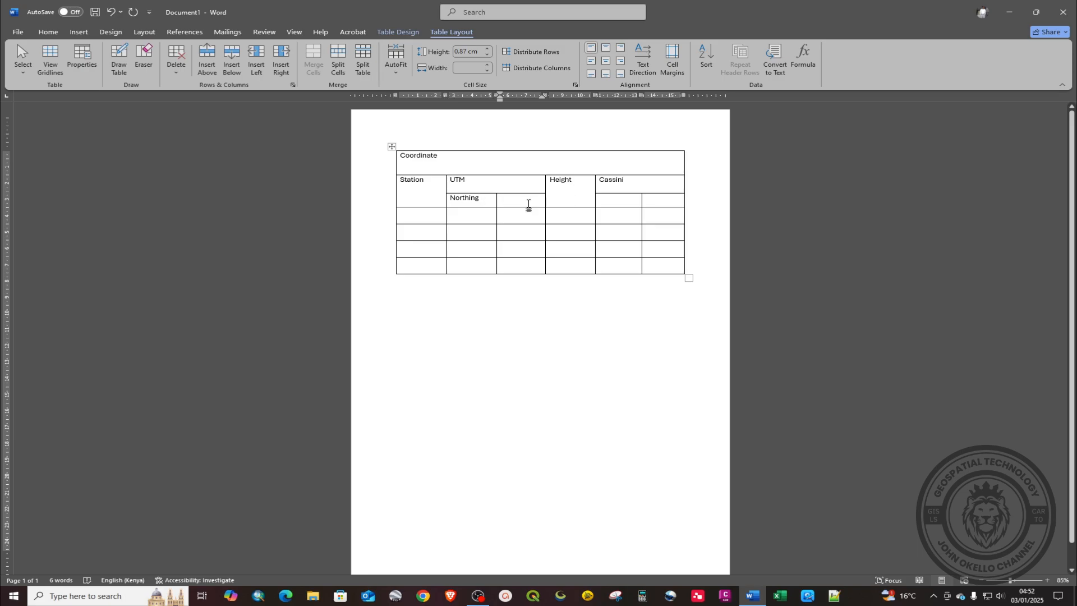
{"action": "type", "text": "Easting"}
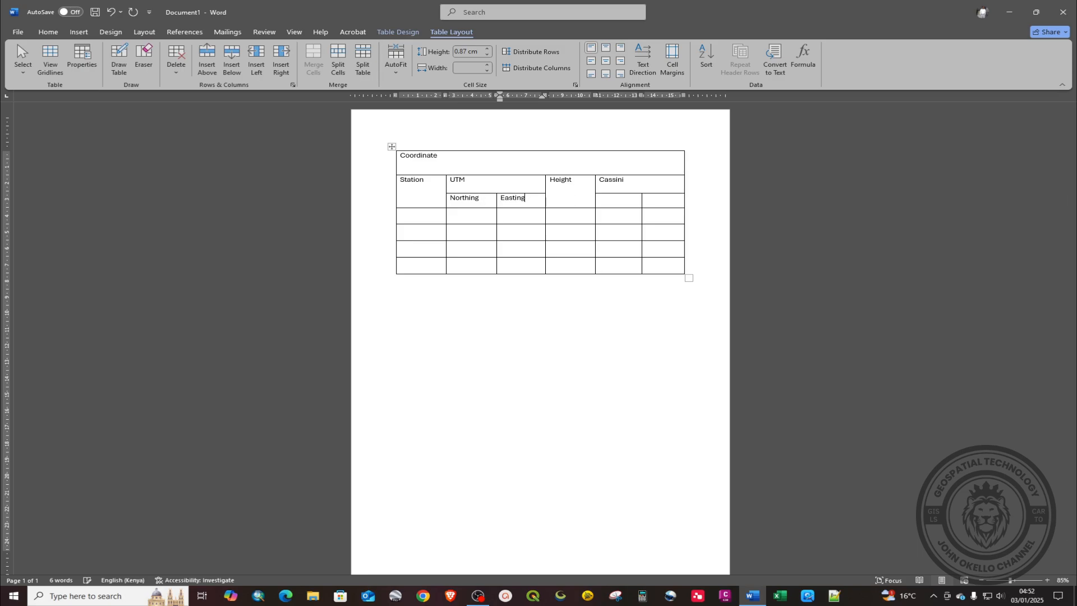
{"action": "left_click", "coordinate": [609, 201]}
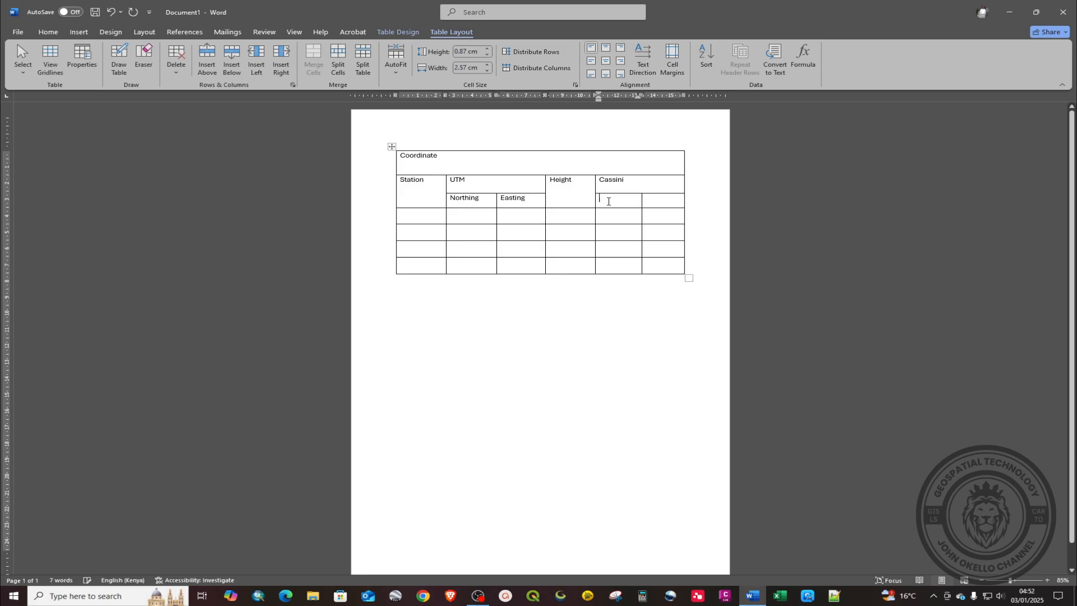
{"action": "type", "text": "Northing"}
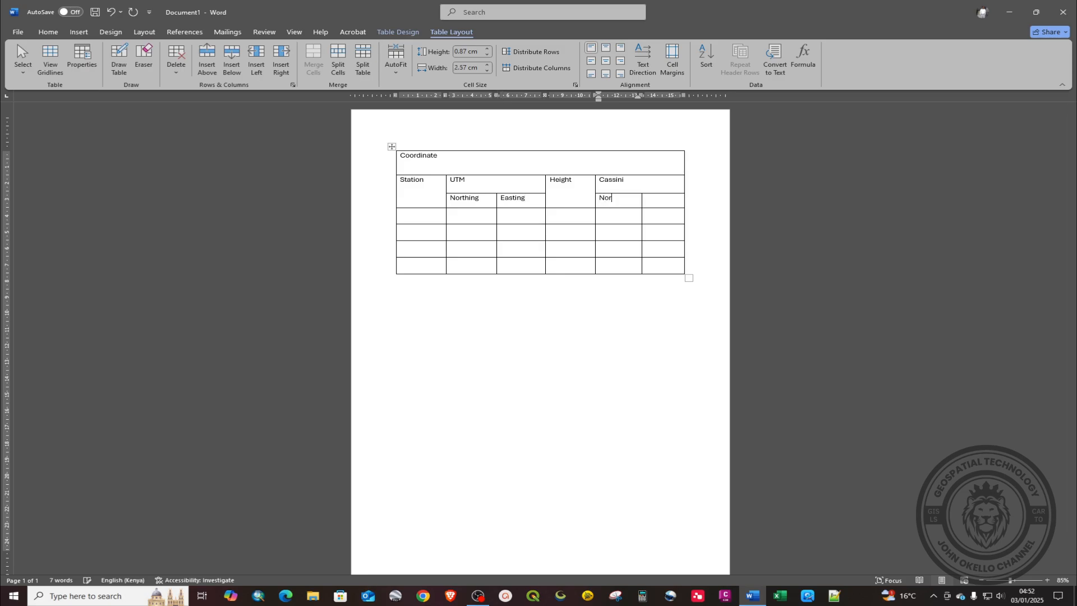
{"action": "left_click", "coordinate": [657, 202]}
{"action": "type", "text": "Easting"}
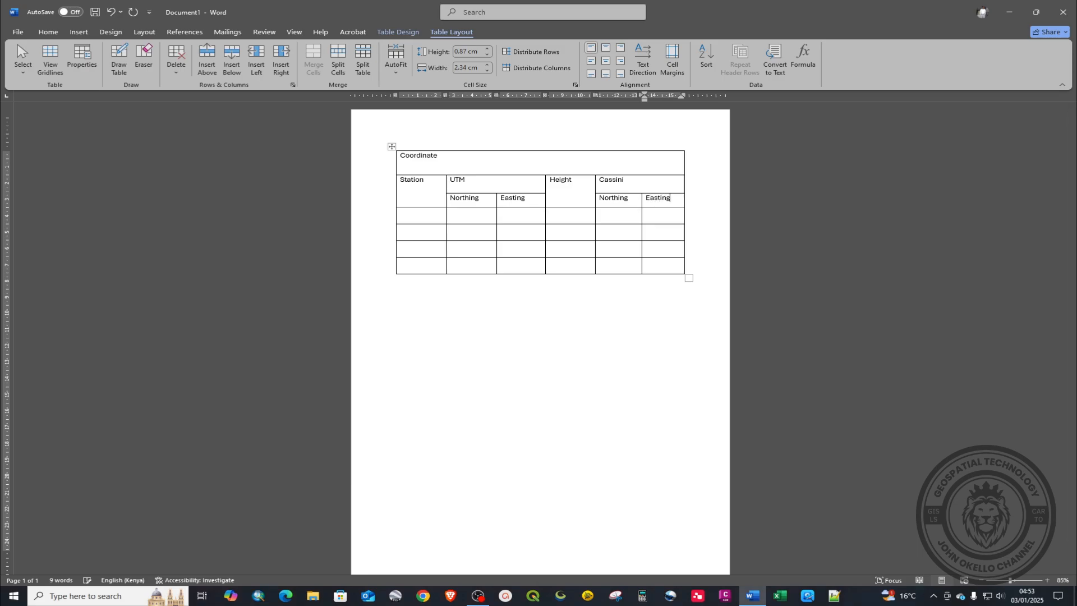
{"action": "left_click", "coordinate": [613, 202]}
{"action": "left_click", "coordinate": [557, 247]}
{"action": "left_click", "coordinate": [434, 154]}
{"action": "left_click_drag", "start_coordinate": [434, 155], "coordinate": [393, 157]}
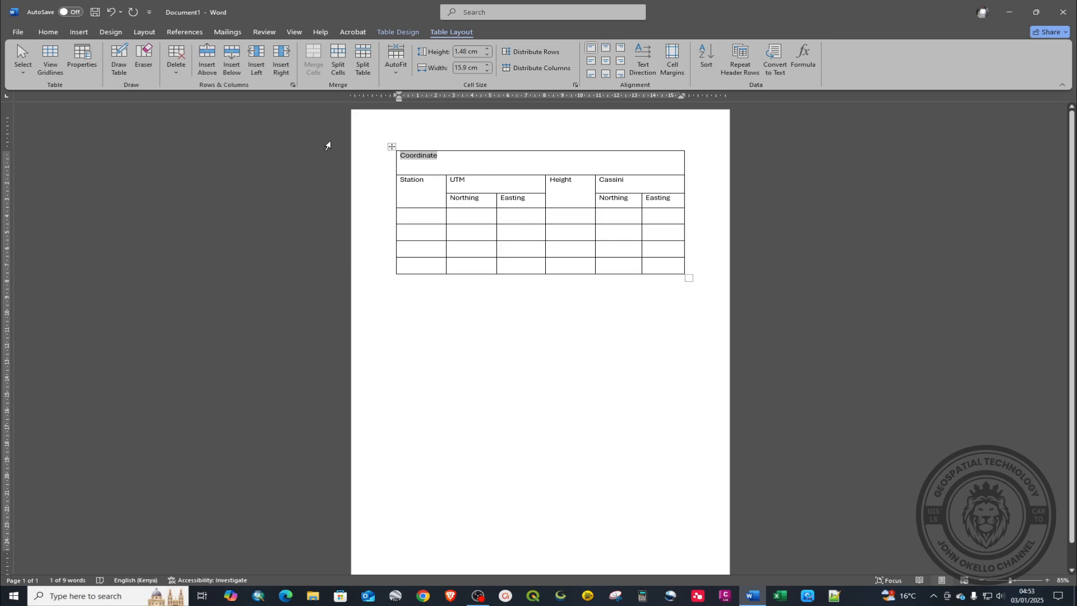
Step: Change the title to uppercase so it reads COORDINATE
{"action": "left_click", "coordinate": [48, 32]}
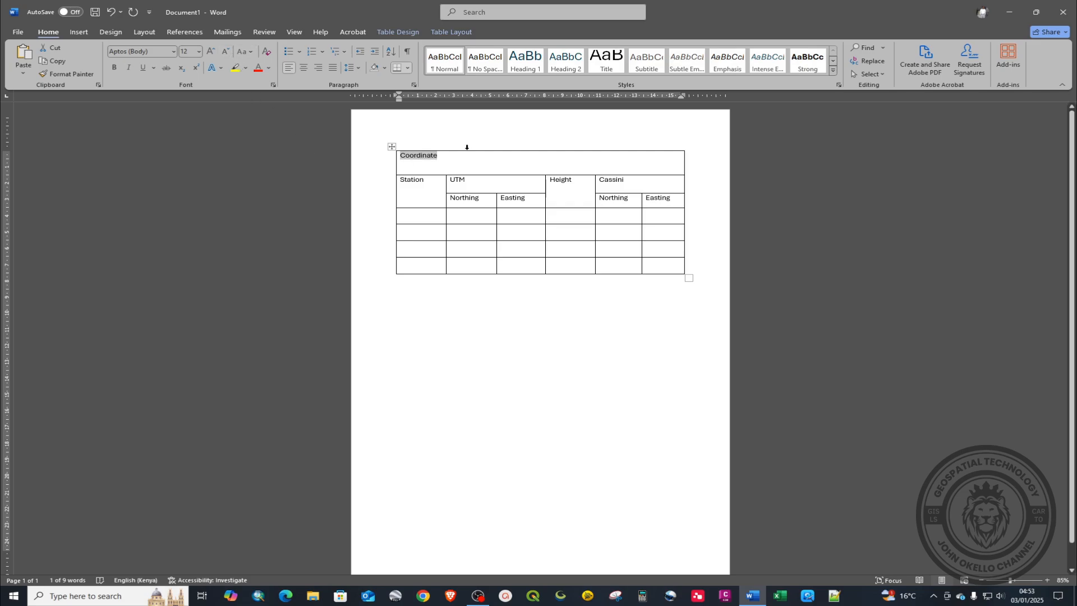
{"action": "left_click", "coordinate": [251, 51]}
{"action": "left_click", "coordinate": [262, 93]}
{"action": "left_click", "coordinate": [199, 52]}
{"action": "left_click", "coordinate": [188, 125]}
Step: Format the title in Arial Black at 18 pt and centre it
{"action": "left_click", "coordinate": [173, 51]}
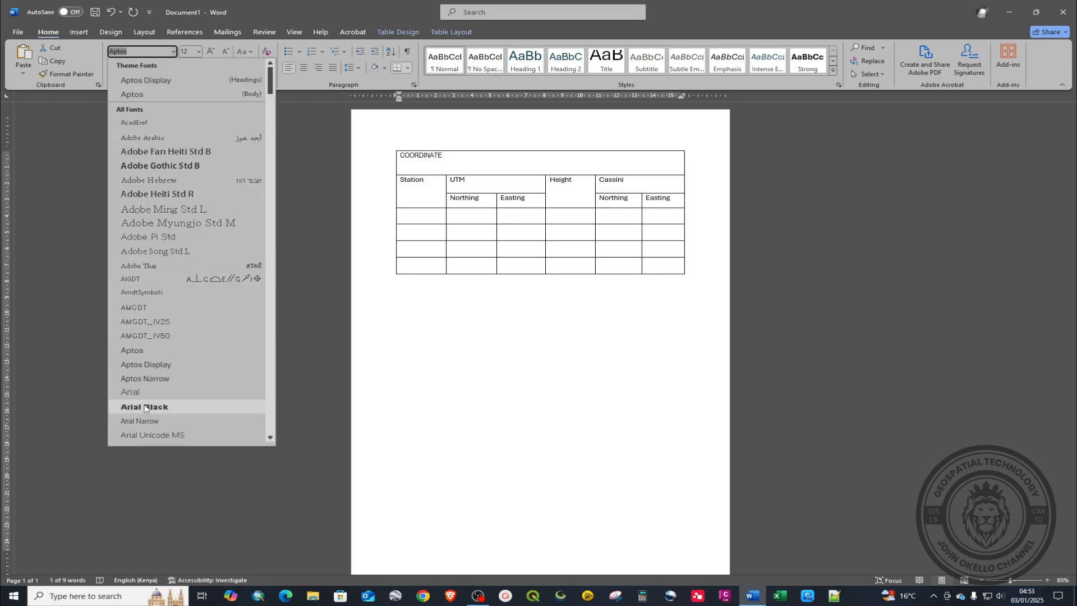
{"action": "left_click", "coordinate": [166, 400]}
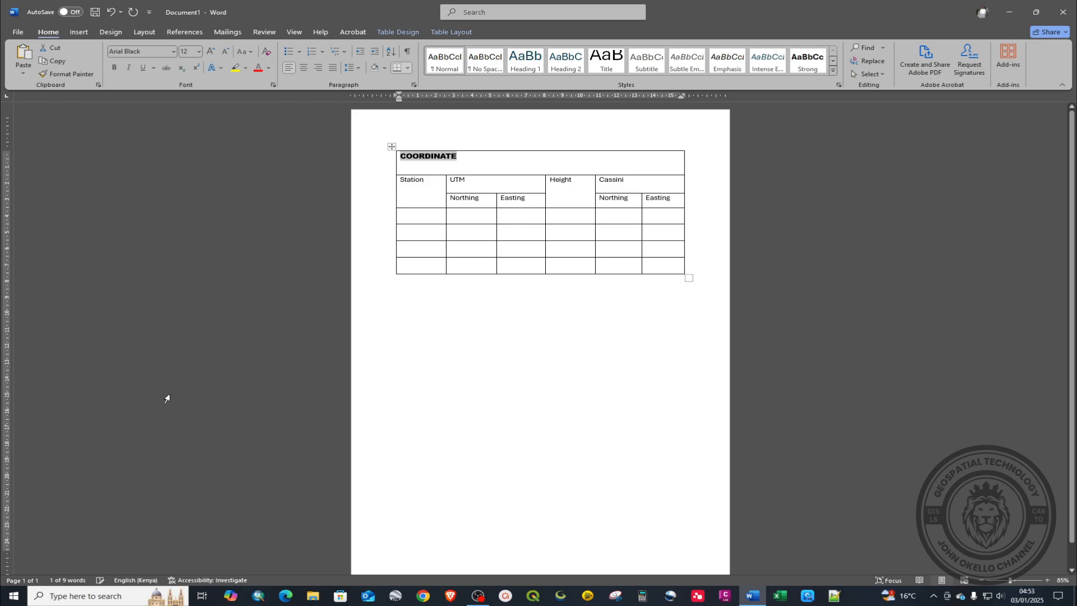
{"action": "left_click", "coordinate": [198, 52]}
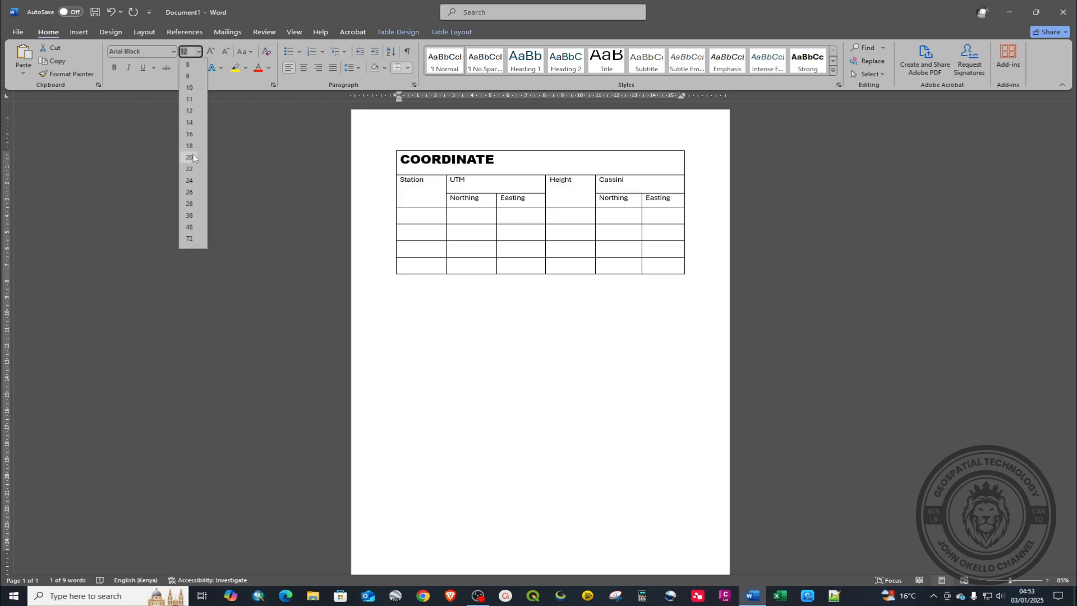
{"action": "left_click", "coordinate": [193, 158]}
{"action": "left_click", "coordinate": [199, 52]}
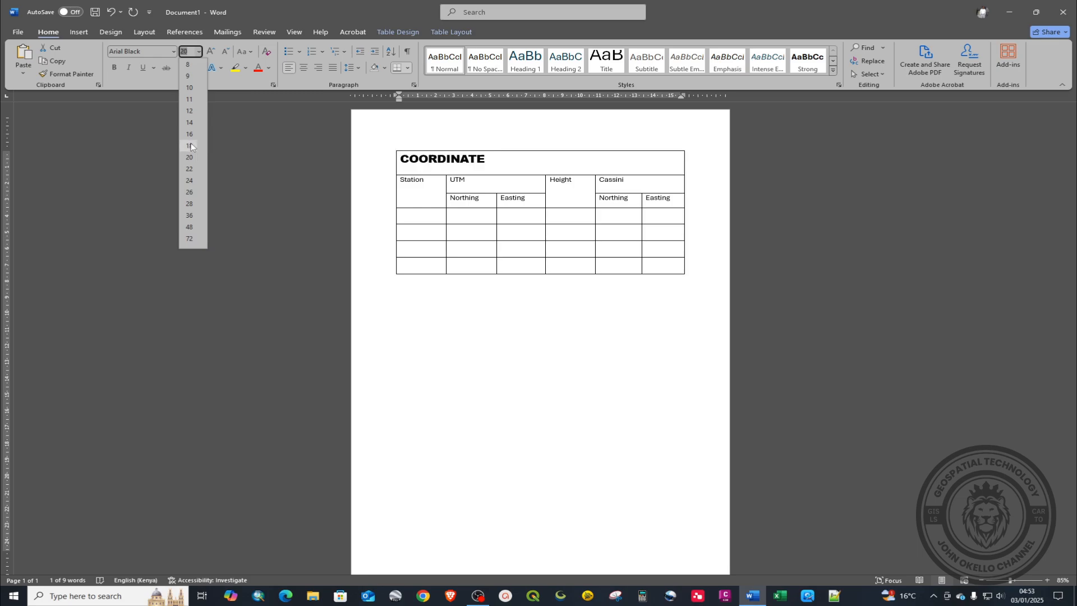
{"action": "left_click", "coordinate": [191, 147]}
{"action": "left_click", "coordinate": [303, 67]}
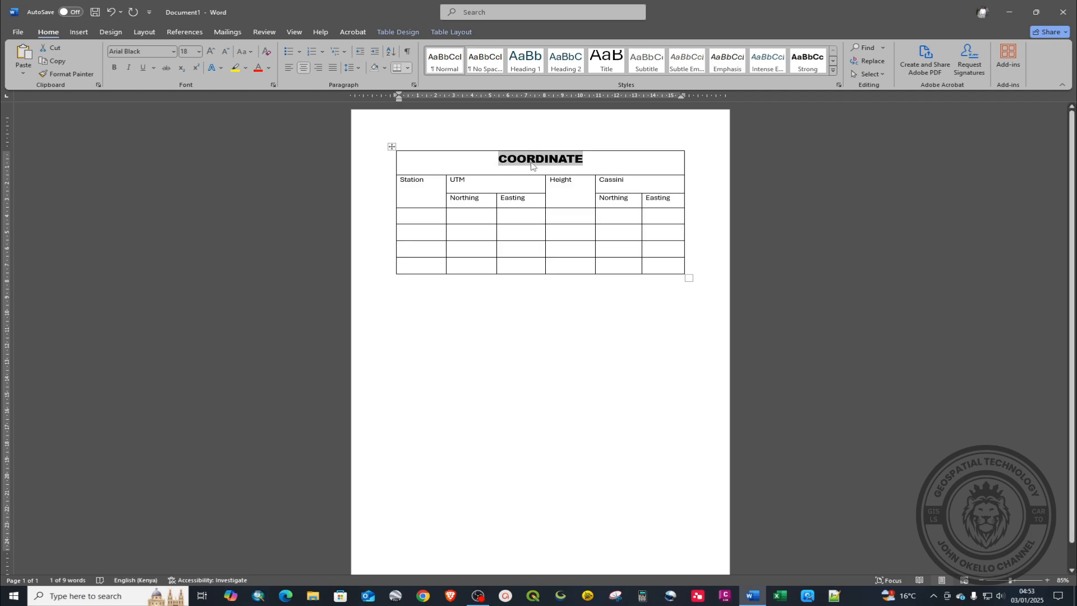
{"action": "key", "text": "ctrl+c"}
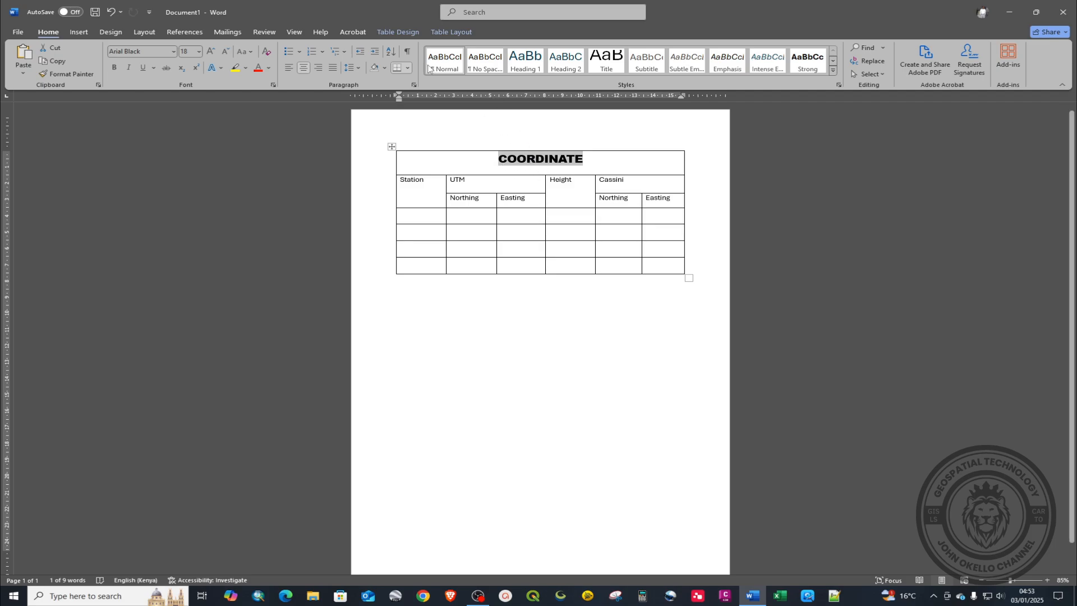
{"action": "left_click", "coordinate": [414, 33]}
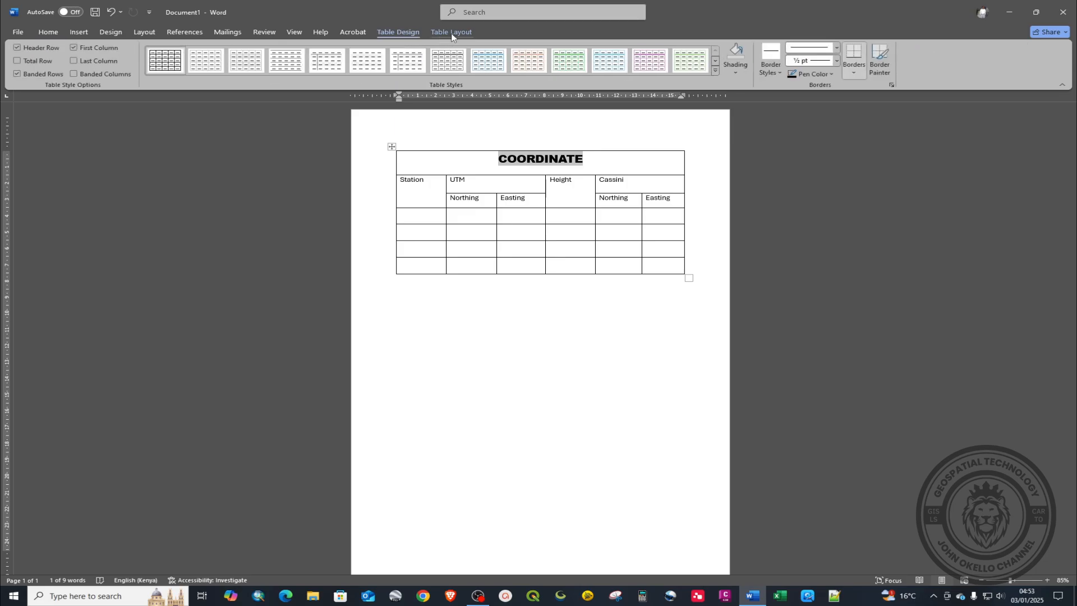
{"action": "left_click", "coordinate": [452, 33]}
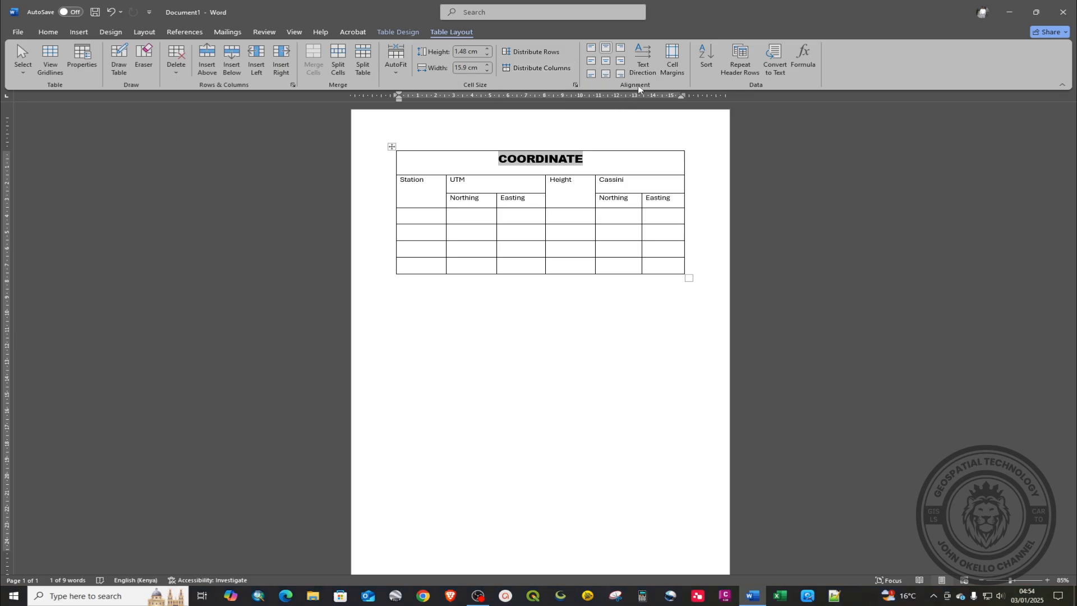
Step: Apply Align Center to the title cell and to every header cell below it
{"action": "left_click", "coordinate": [611, 62]}
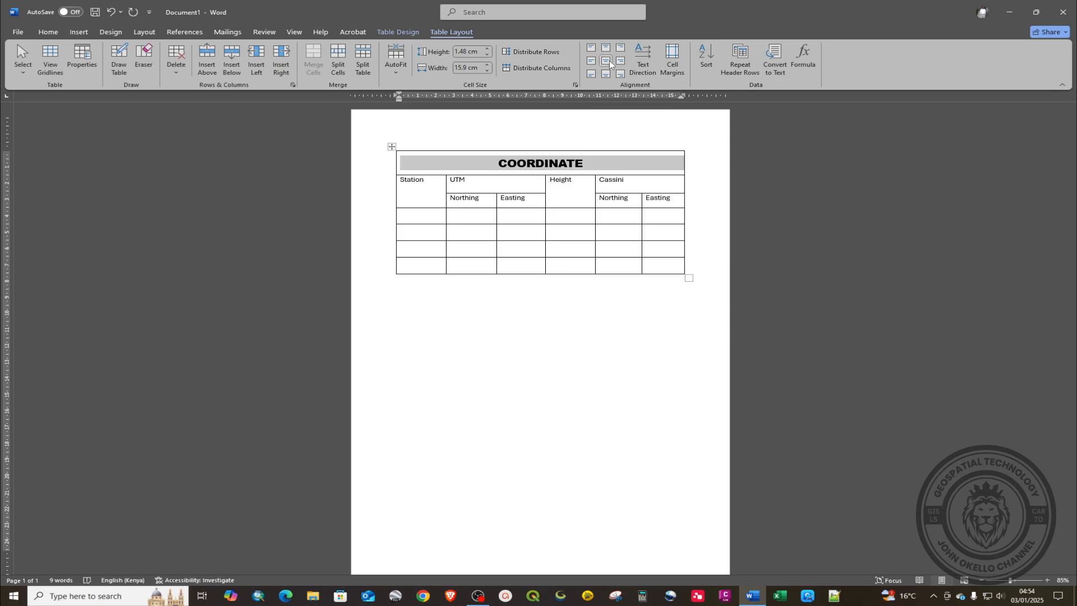
{"action": "left_click", "coordinate": [584, 238]}
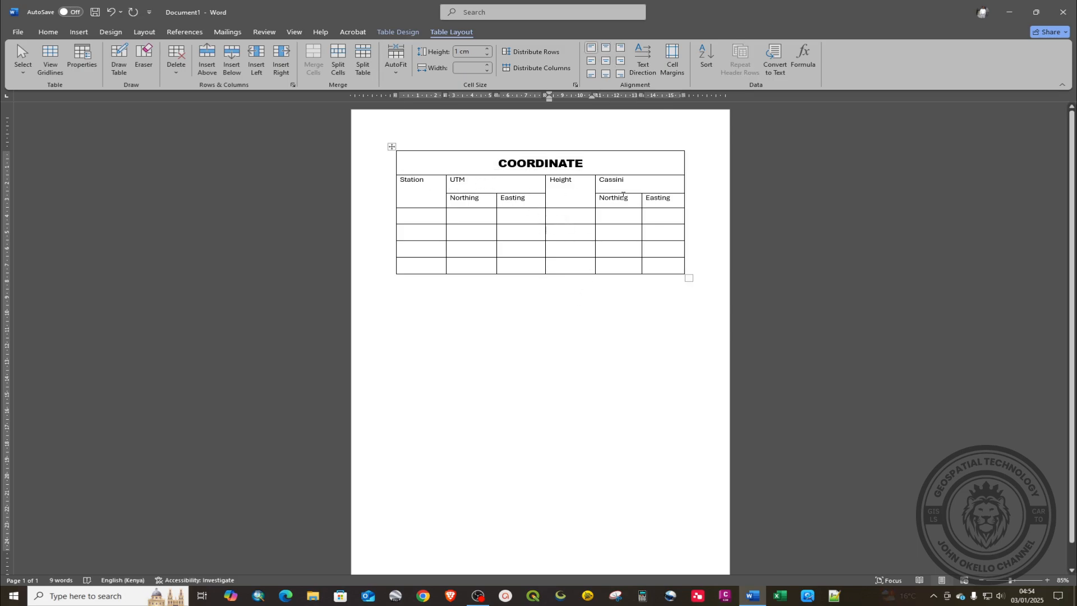
{"action": "left_click_drag", "start_coordinate": [675, 201], "coordinate": [499, 189]}
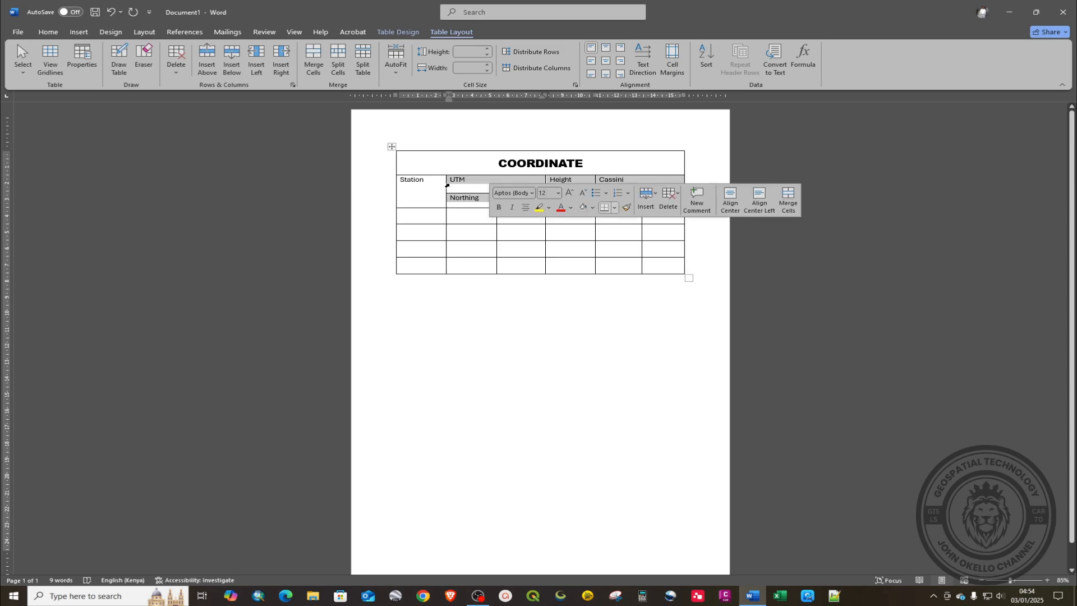
{"action": "left_click", "coordinate": [406, 181]}
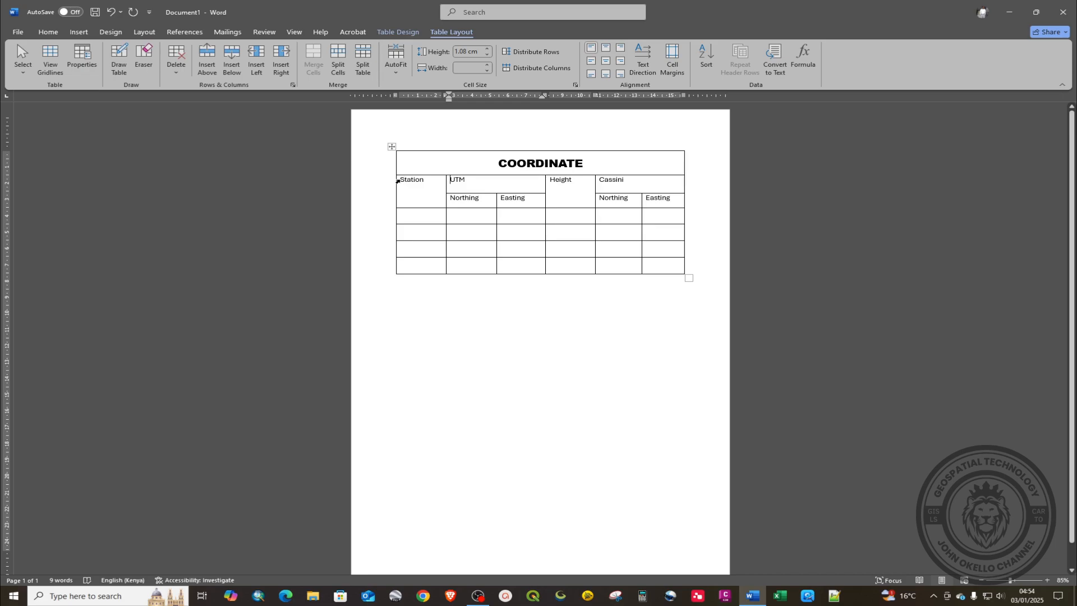
{"action": "left_click_drag", "start_coordinate": [397, 180], "coordinate": [669, 271]}
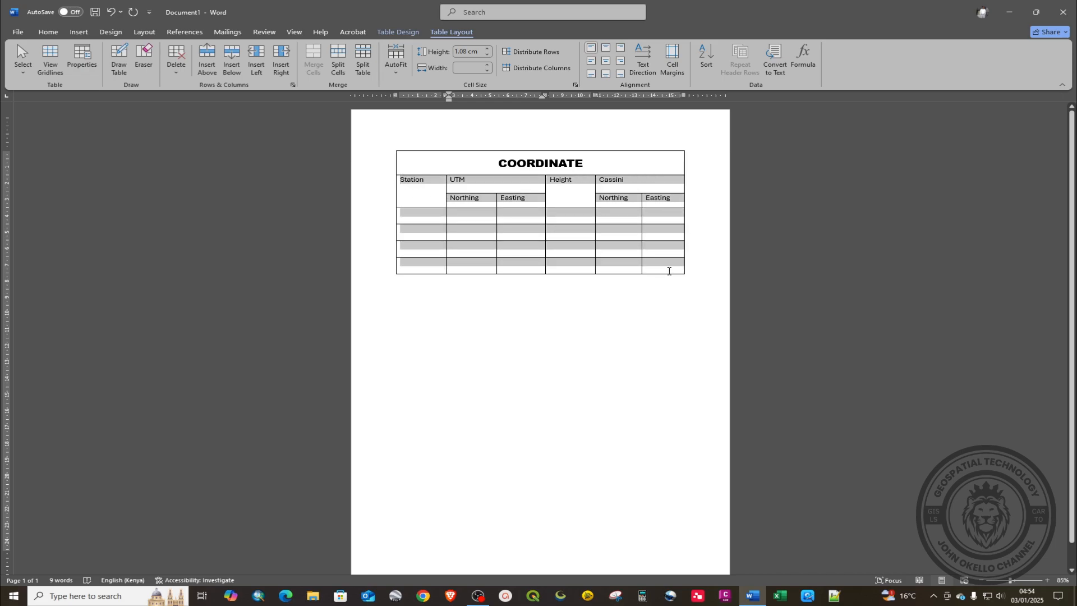
{"action": "left_click", "coordinate": [608, 63]}
{"action": "left_click", "coordinate": [629, 268]}
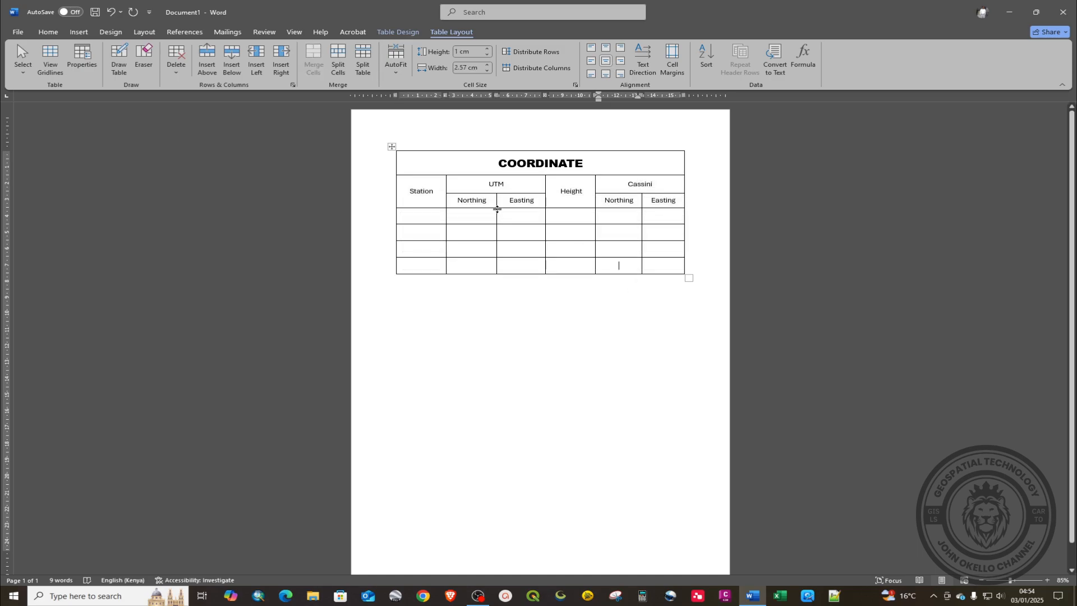
{"action": "left_click_drag", "start_coordinate": [402, 187], "coordinate": [422, 267]}
Step: Left-align the text in the Station column
{"action": "left_click", "coordinate": [47, 32]}
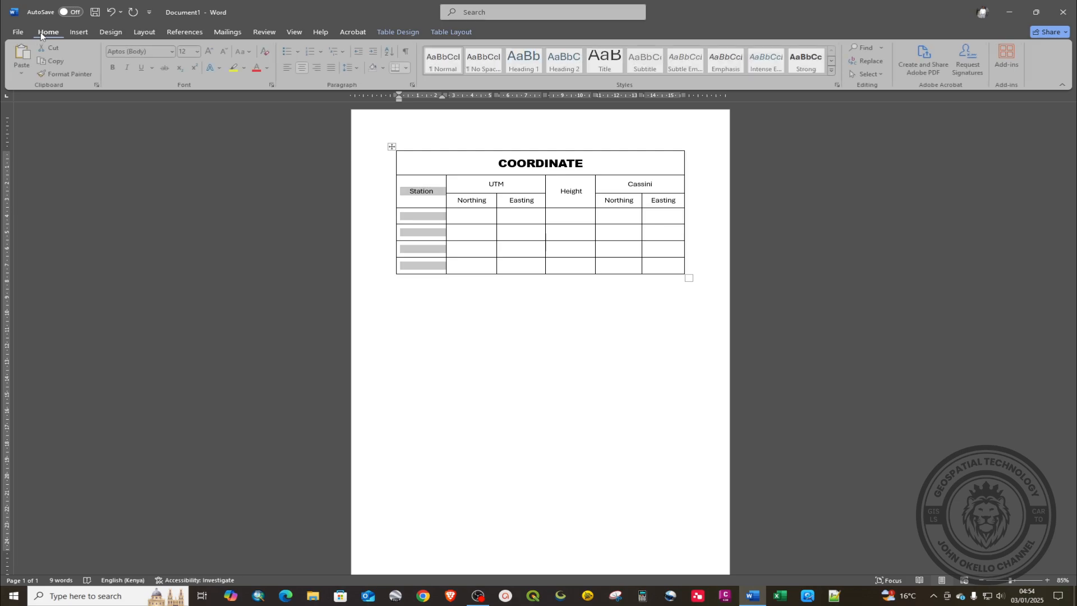
{"action": "left_click", "coordinate": [290, 67]}
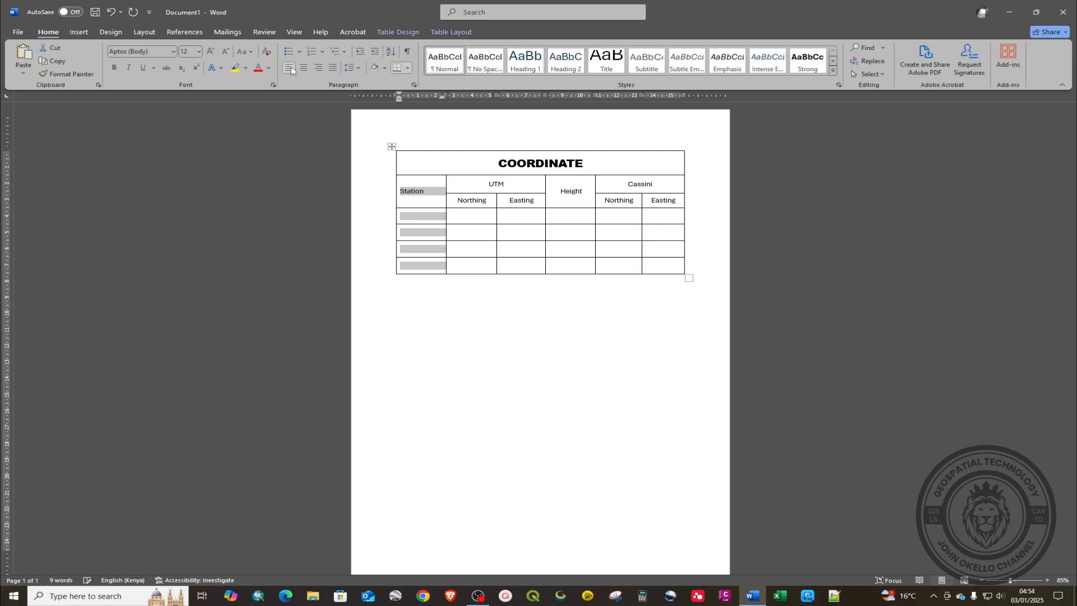
{"action": "left_click", "coordinate": [516, 218]}
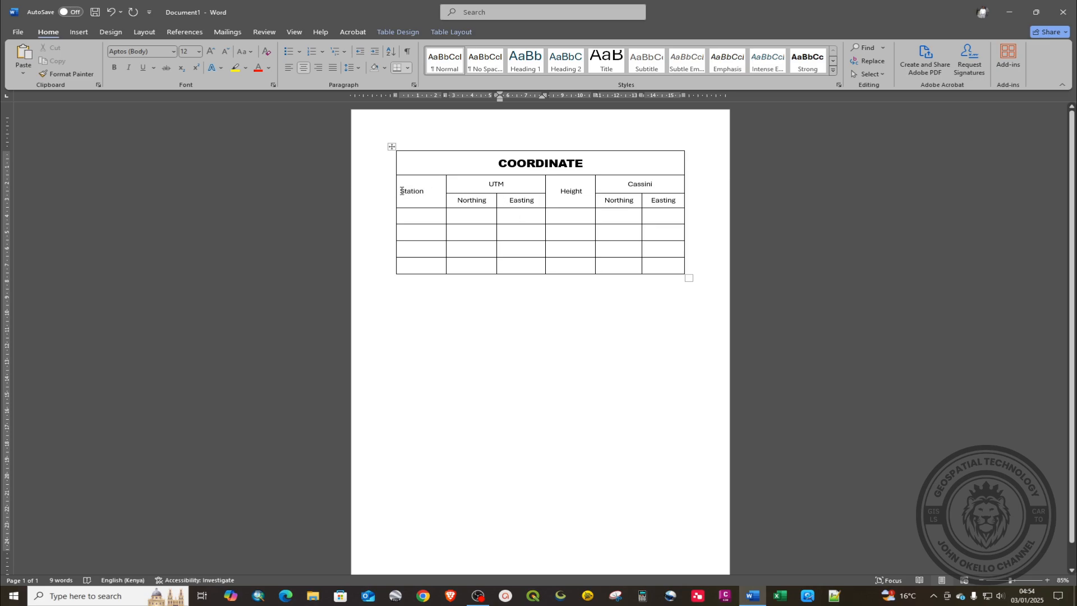
{"action": "left_click_drag", "start_coordinate": [401, 191], "coordinate": [429, 194]}
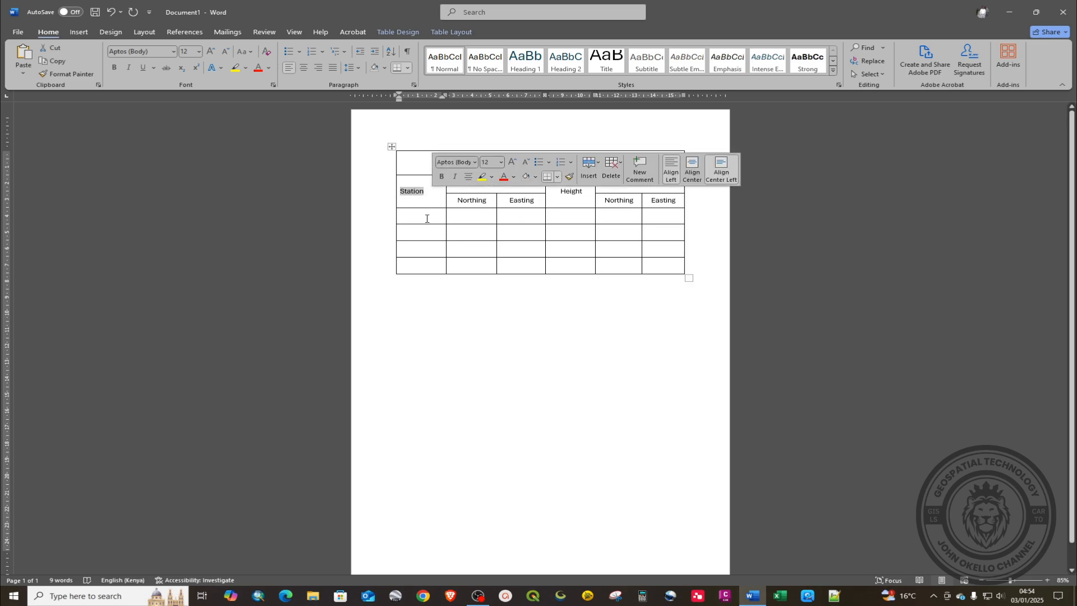
{"action": "left_click", "coordinate": [641, 375]}
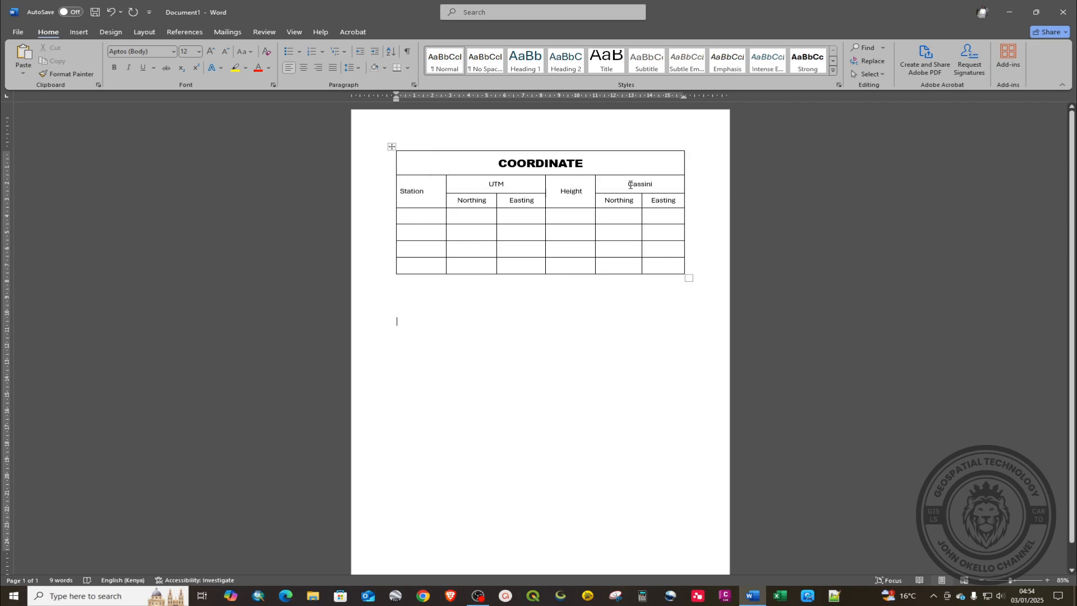
Step: Make the Station, UTM, Height and Cassini headers 14 pt bold
{"action": "left_click_drag", "start_coordinate": [659, 190], "coordinate": [585, 196]}
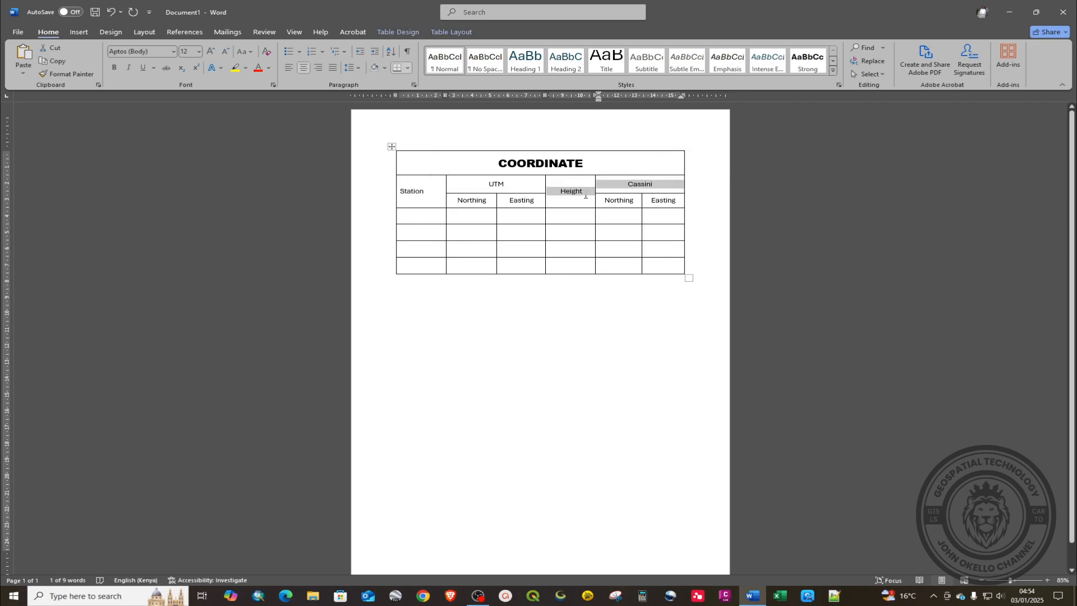
{"action": "left_click", "coordinate": [488, 182], "text": "ctrl"}
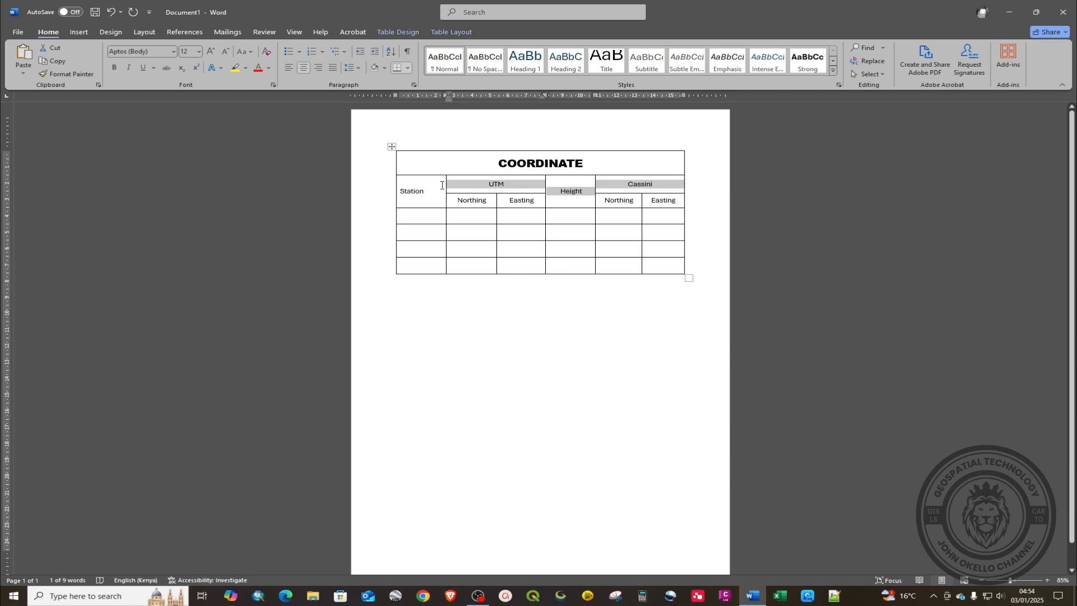
{"action": "left_click", "coordinate": [412, 193], "text": "ctrl"}
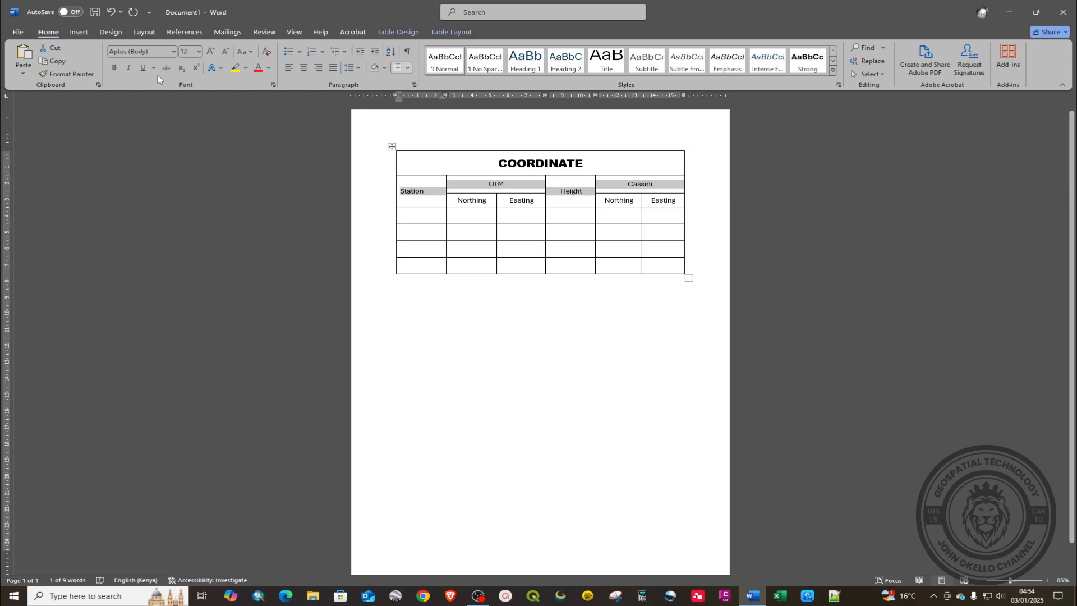
{"action": "left_click", "coordinate": [198, 52]}
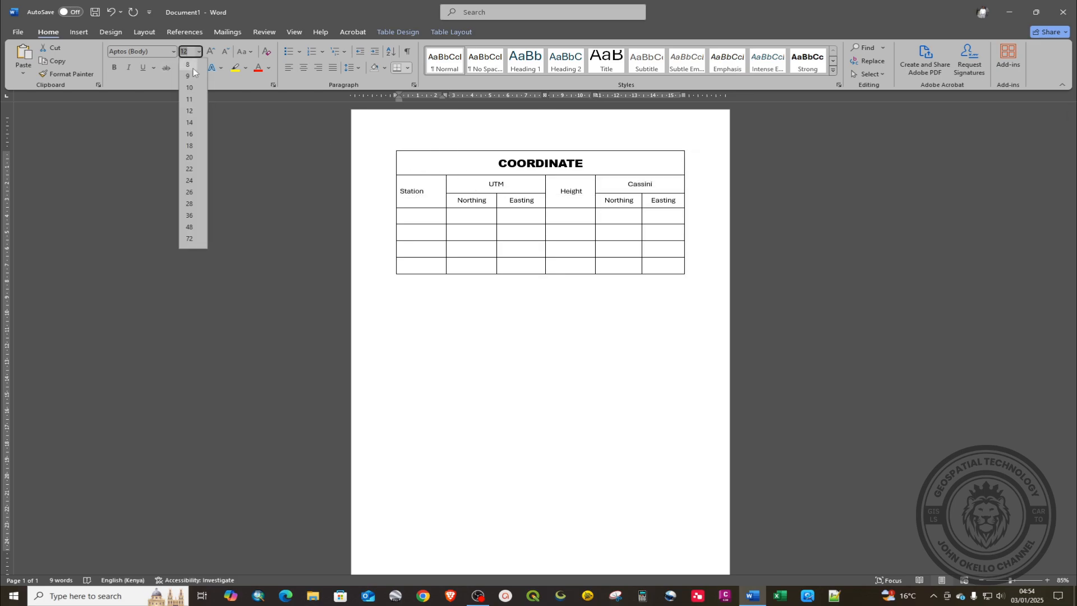
{"action": "left_click", "coordinate": [189, 123]}
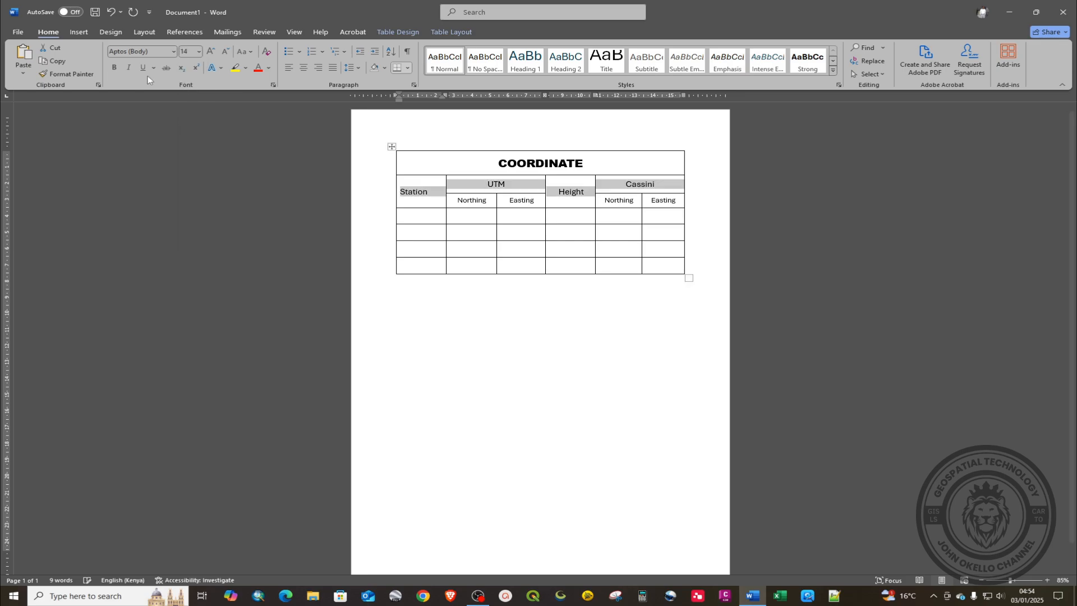
{"action": "left_click", "coordinate": [114, 68]}
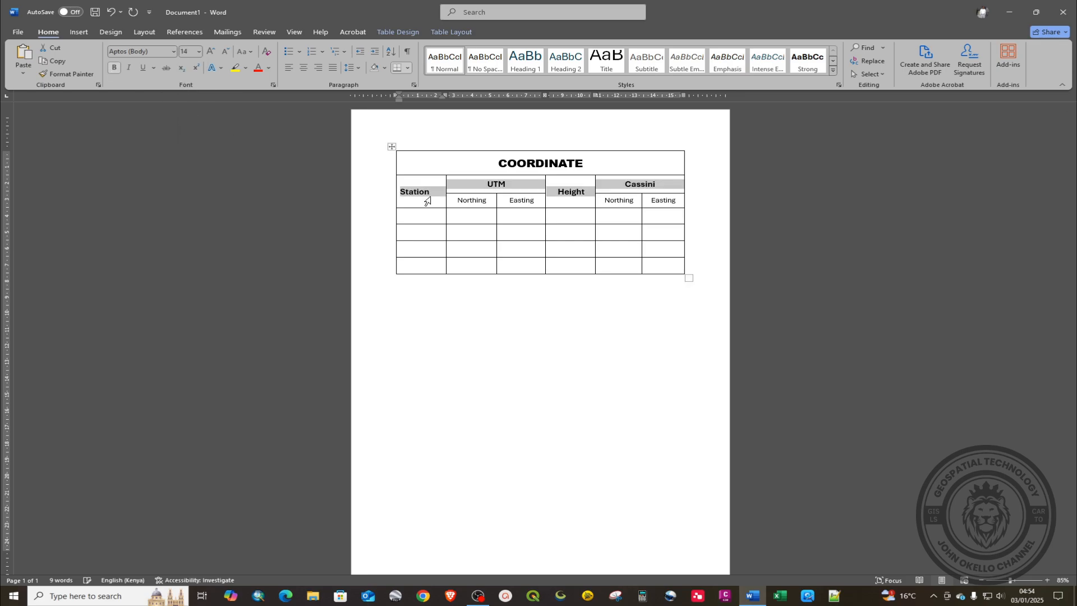
{"action": "left_click", "coordinate": [524, 216]}
Step: Make all four Northing and Easting sub-headers 14 pt bold
{"action": "left_click_drag", "start_coordinate": [457, 200], "coordinate": [676, 202]}
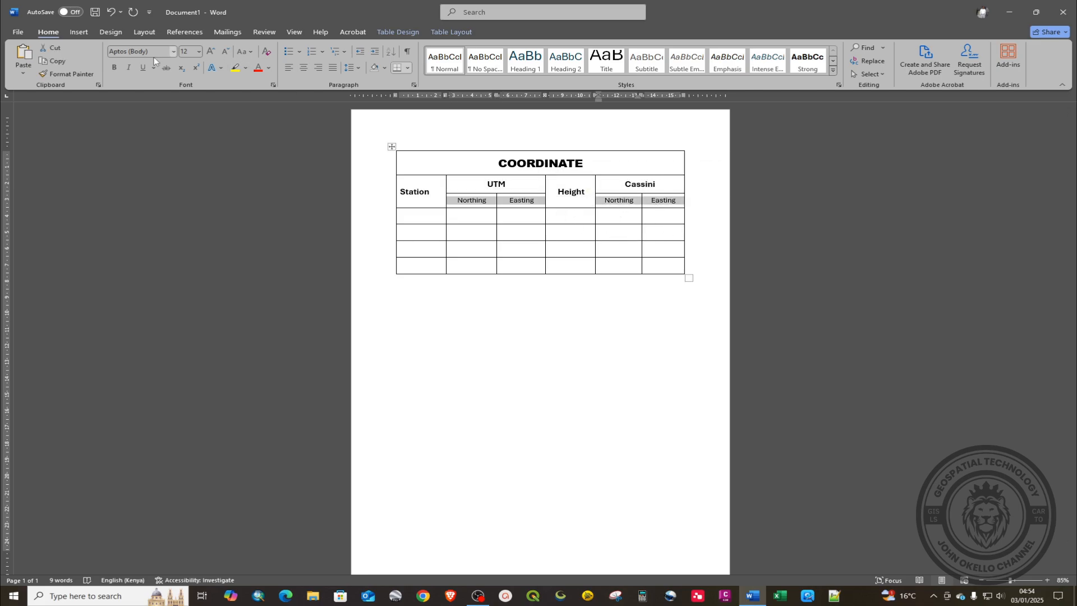
{"action": "left_click", "coordinate": [198, 52]}
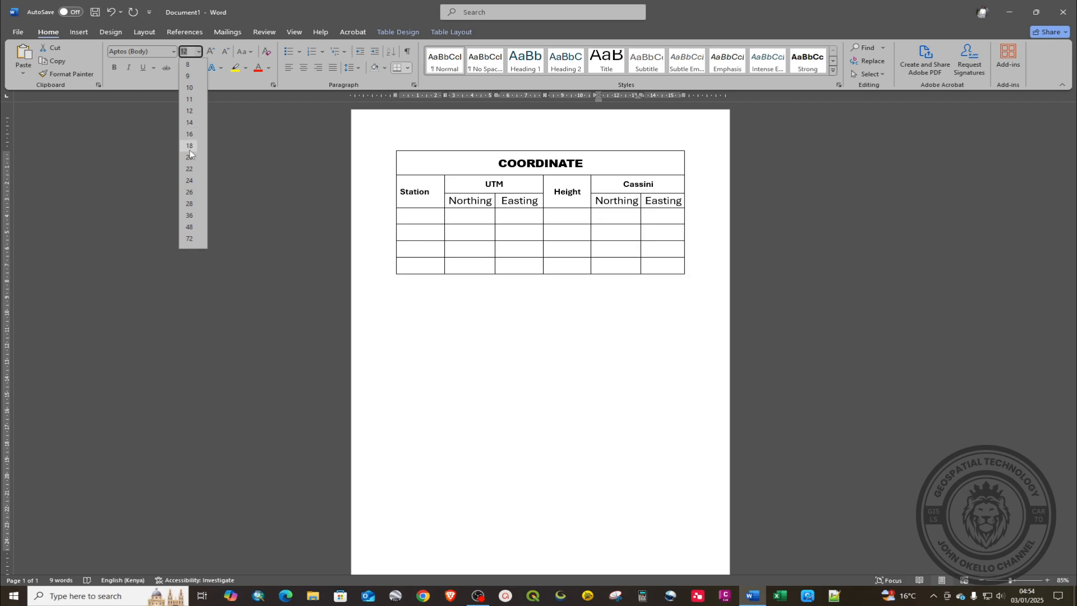
{"action": "left_click", "coordinate": [191, 122]}
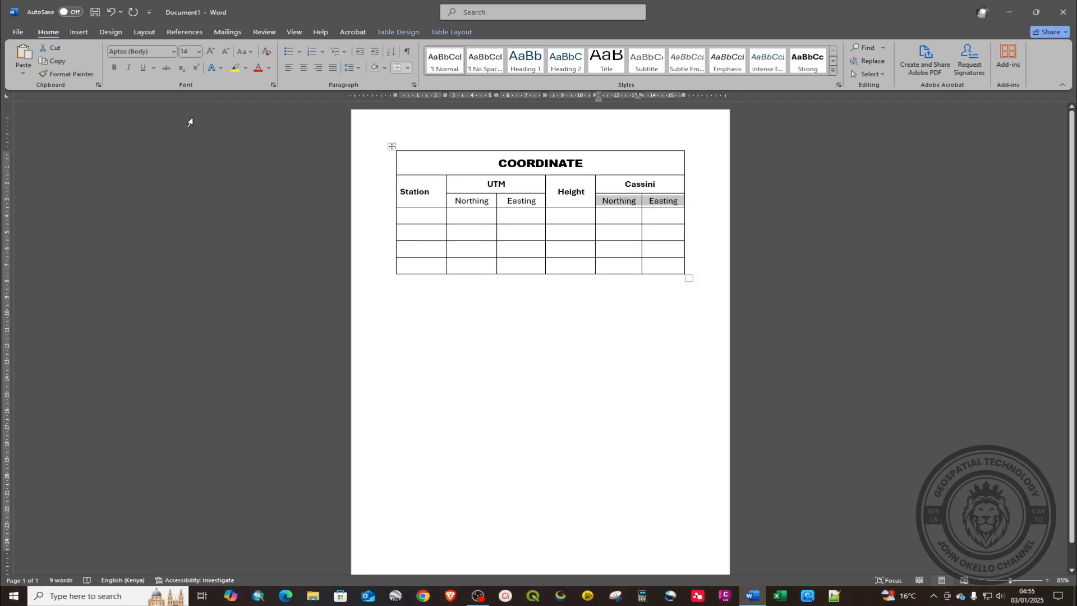
{"action": "left_click", "coordinate": [116, 68]}
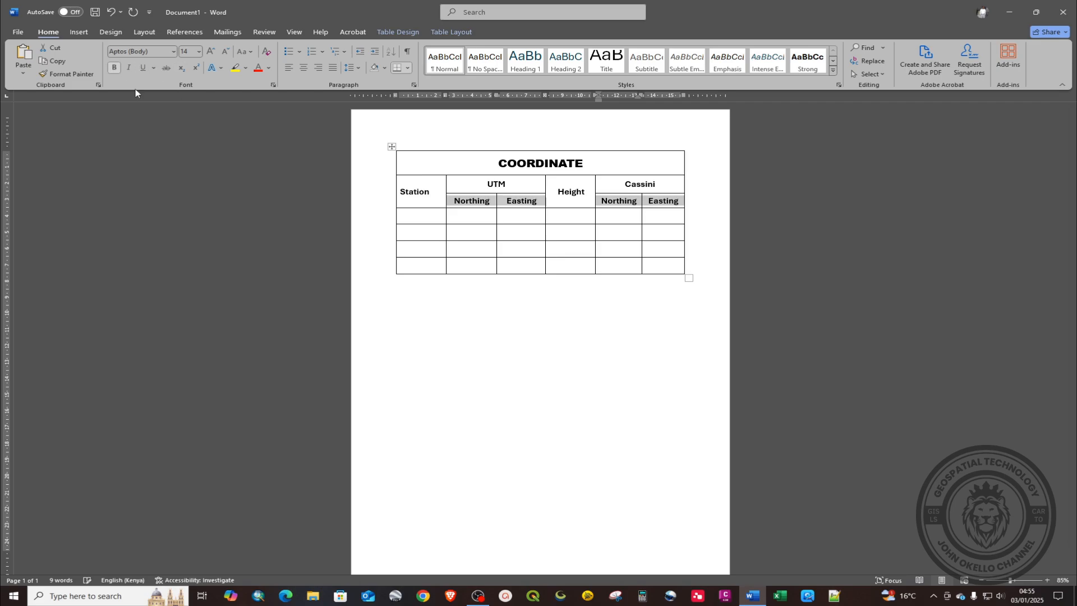
{"action": "left_click", "coordinate": [515, 234]}
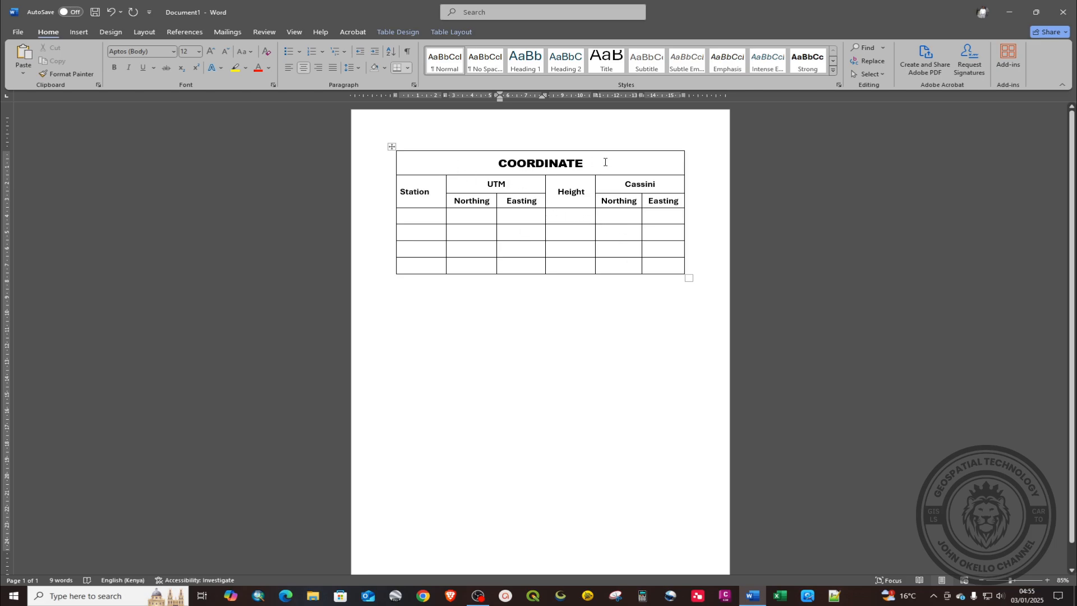
{"action": "left_click_drag", "start_coordinate": [589, 163], "coordinate": [495, 164]}
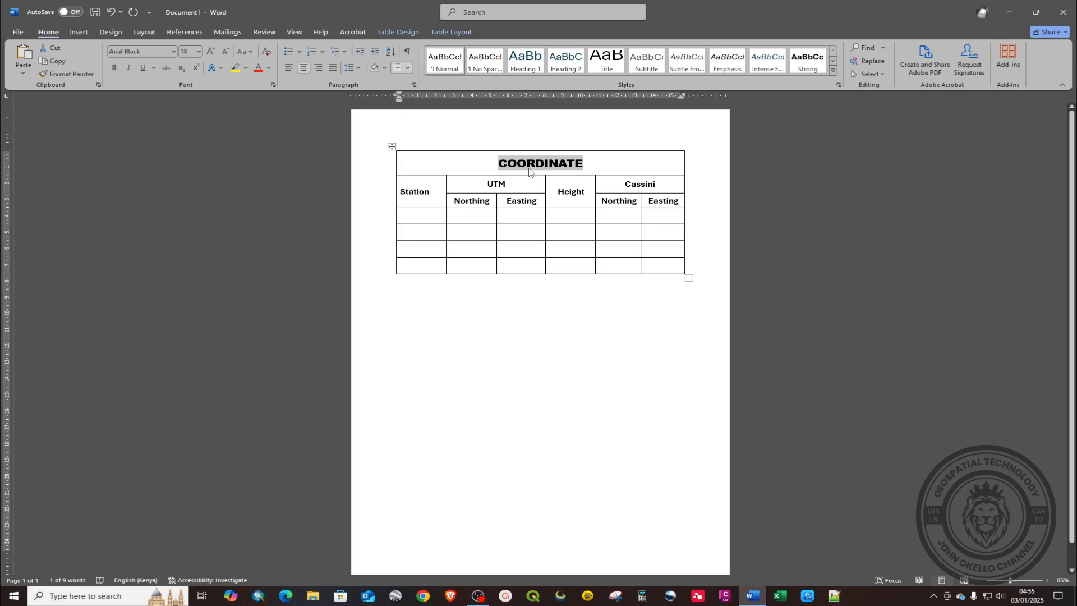
Step: Shade the COORDINATE title row dark blue
{"action": "left_click", "coordinate": [408, 33]}
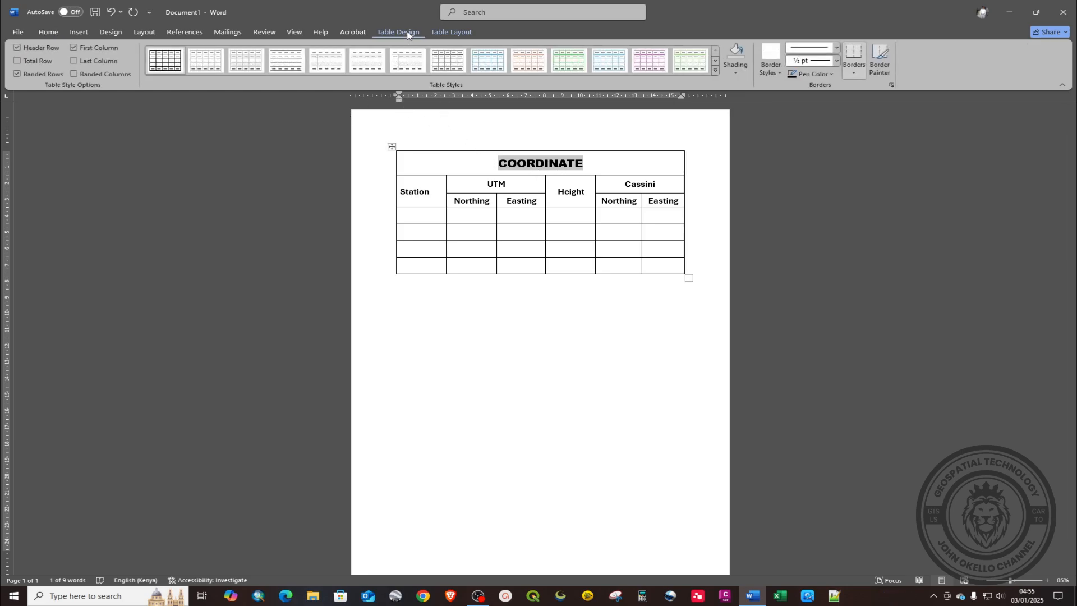
{"action": "left_click", "coordinate": [738, 73]}
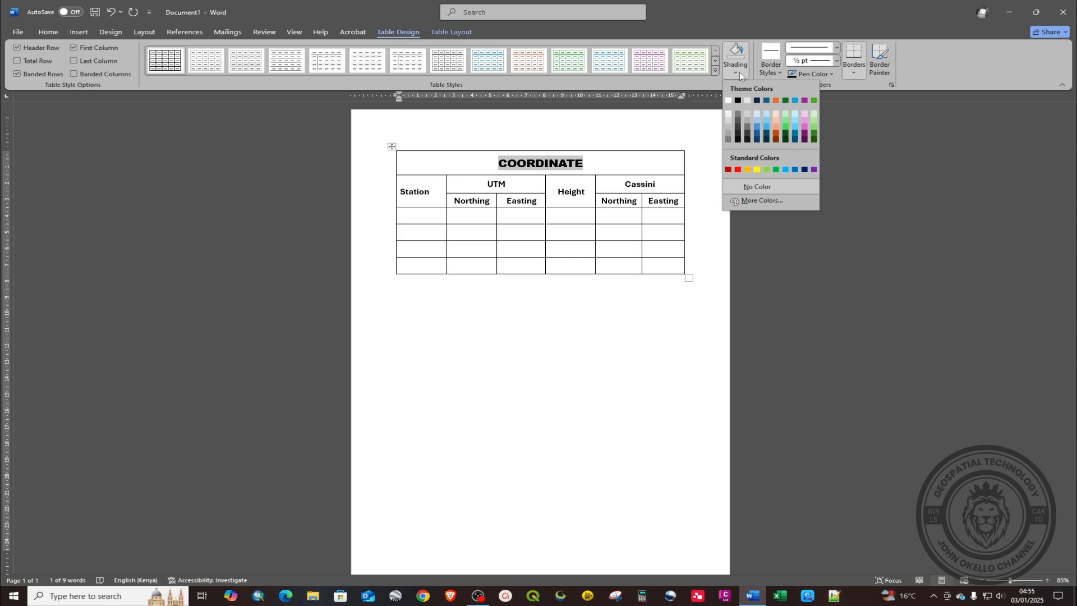
{"action": "left_click", "coordinate": [759, 140]}
{"action": "left_click", "coordinate": [559, 258]}
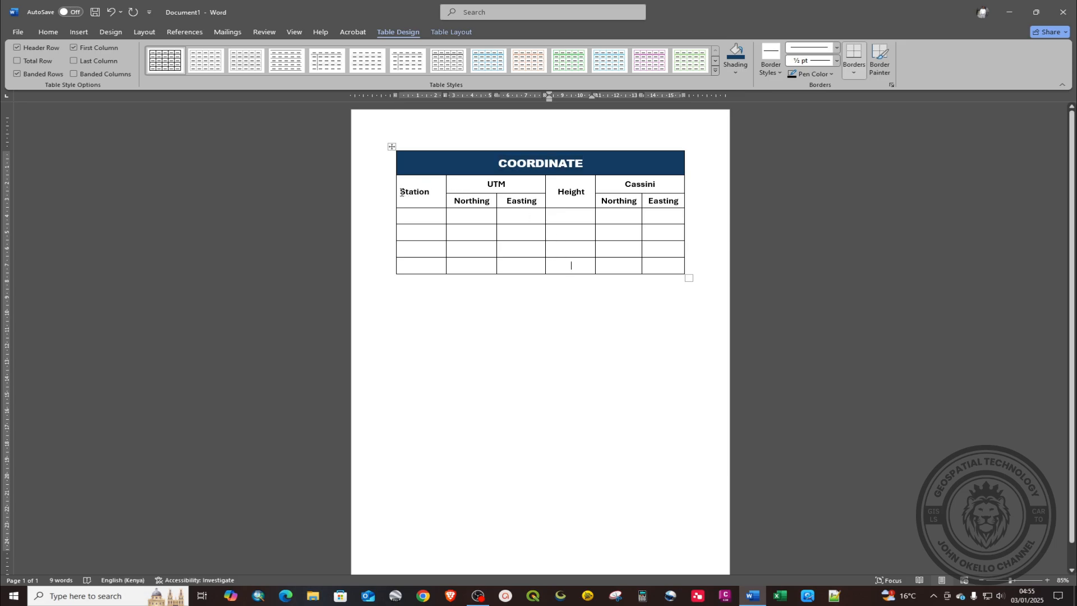
Step: Shade the Station, UTM, Height and Cassini header cells green
{"action": "left_click_drag", "start_coordinate": [402, 192], "coordinate": [657, 188]}
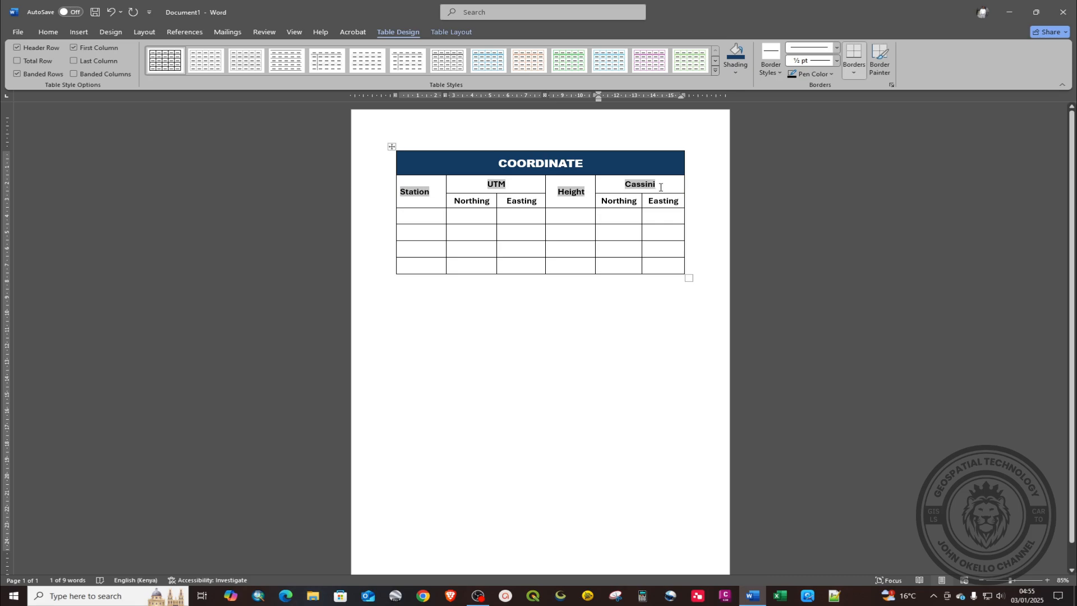
{"action": "left_click", "coordinate": [737, 72]}
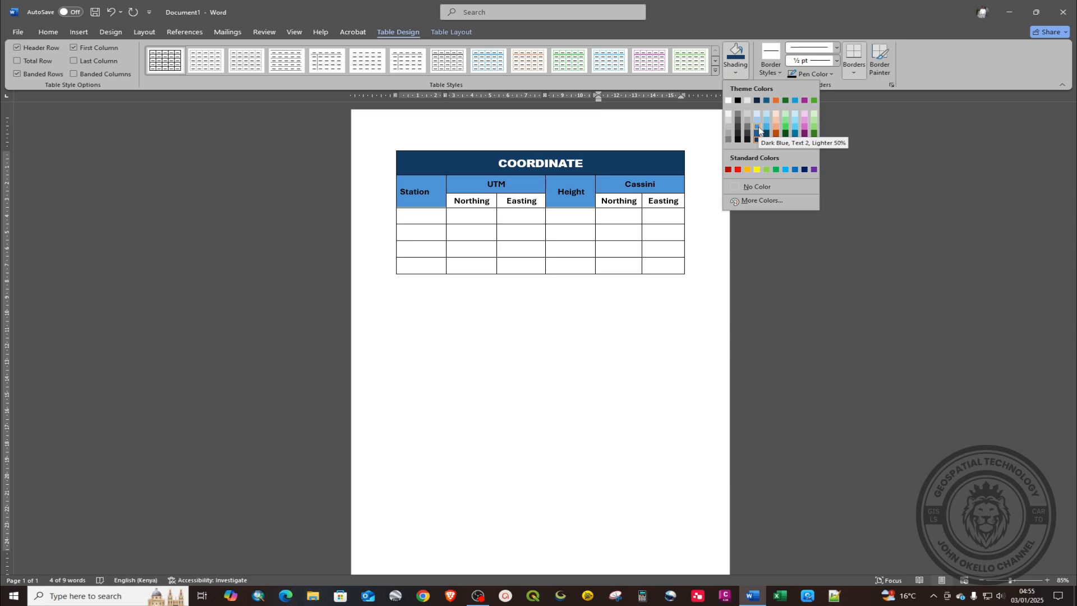
{"action": "left_click", "coordinate": [786, 123]}
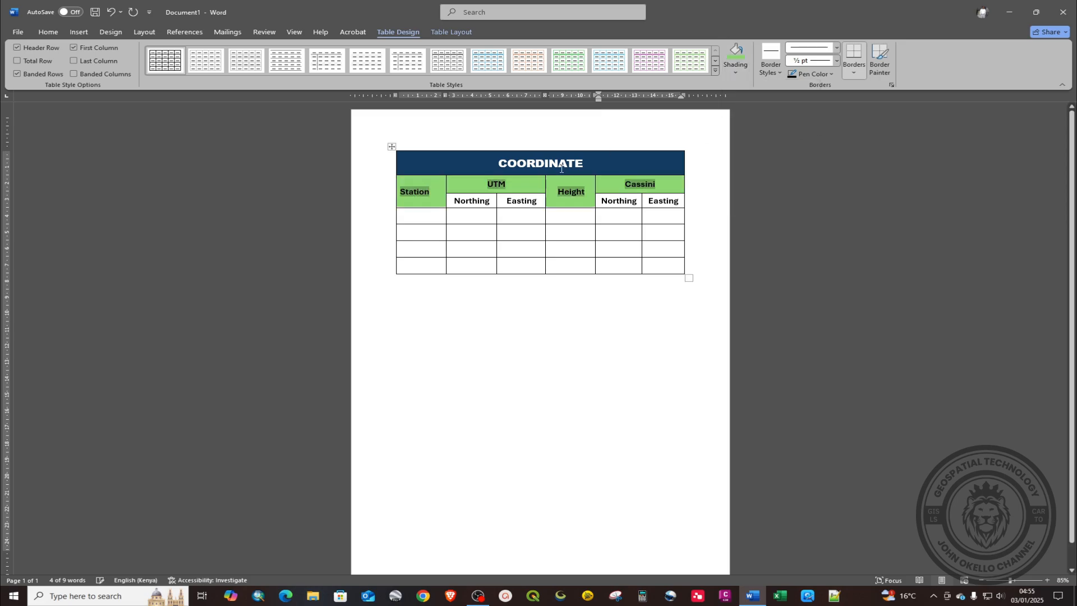
{"action": "left_click_drag", "start_coordinate": [458, 201], "coordinate": [524, 206]}
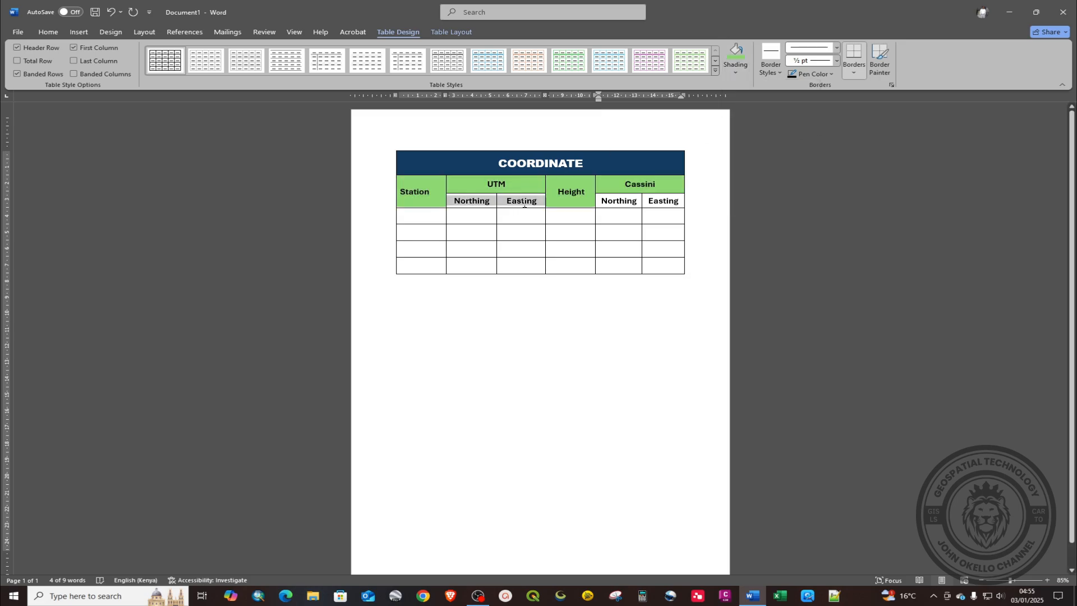
Step: Shade the Northing and Easting cells under both UTM and Cassini light blue
{"action": "left_click_drag", "start_coordinate": [601, 201], "coordinate": [651, 206]}
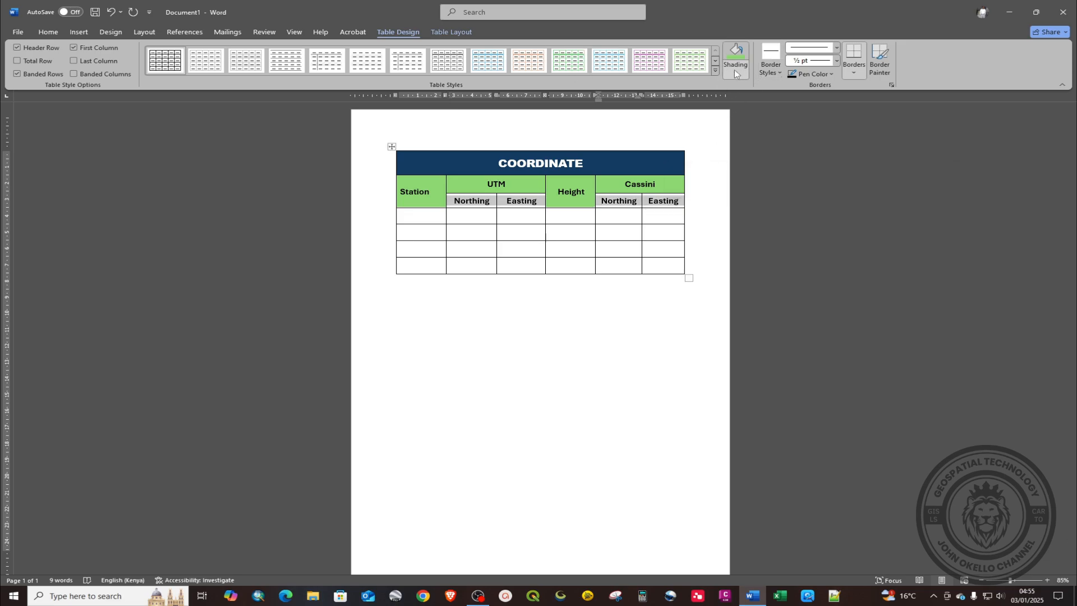
{"action": "left_click", "coordinate": [733, 72]}
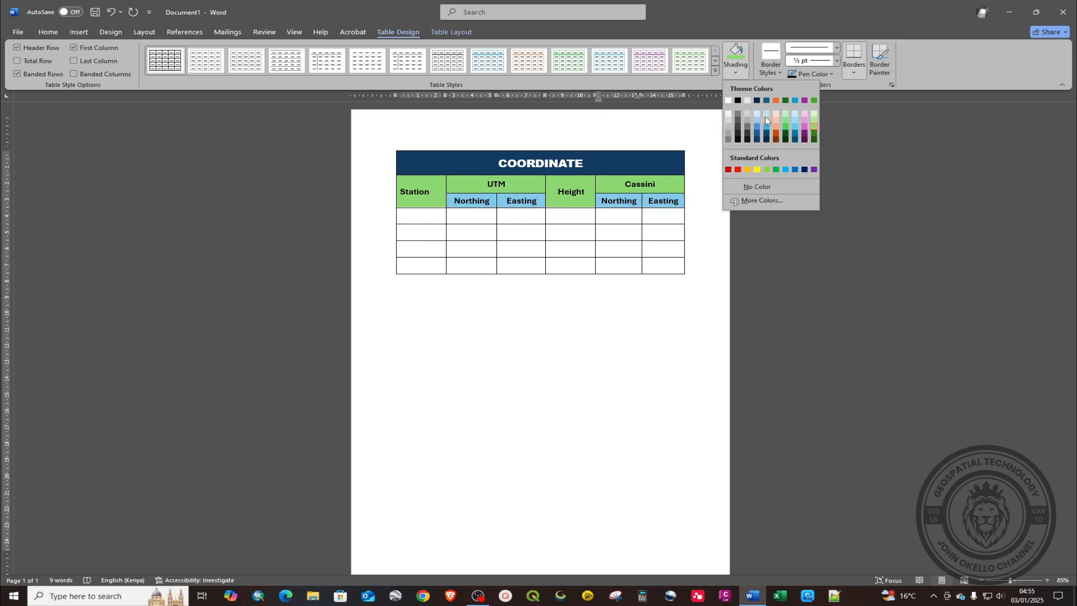
{"action": "left_click", "coordinate": [766, 115]}
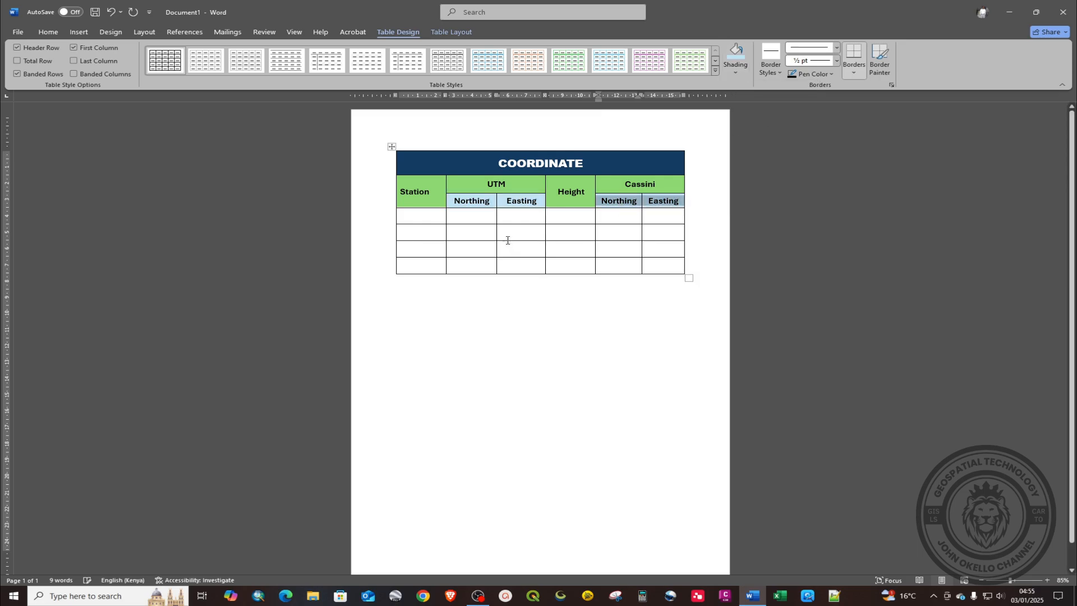
{"action": "left_click", "coordinate": [560, 268]}
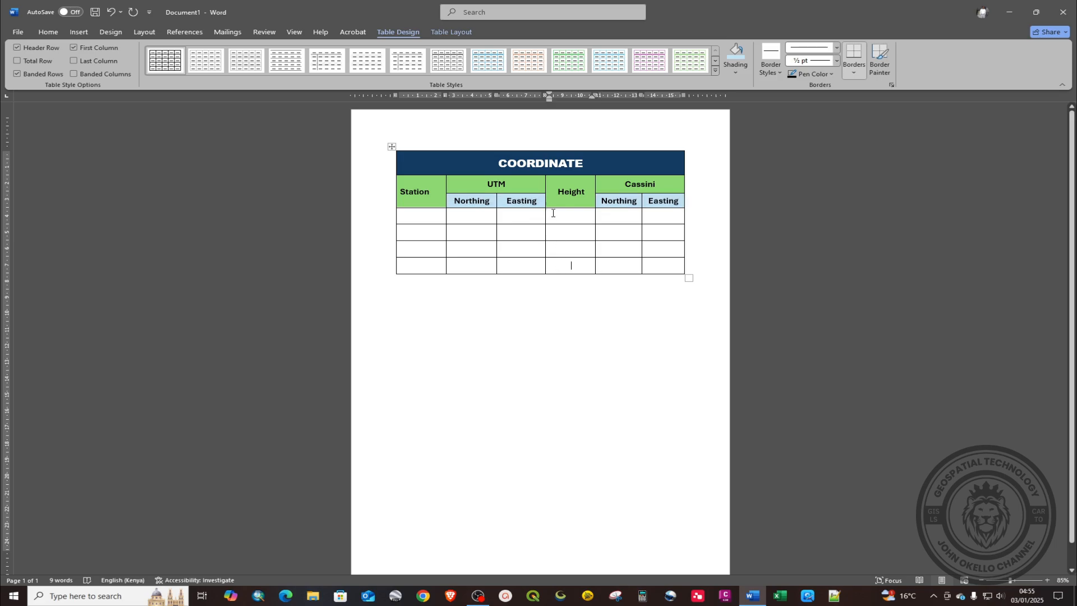